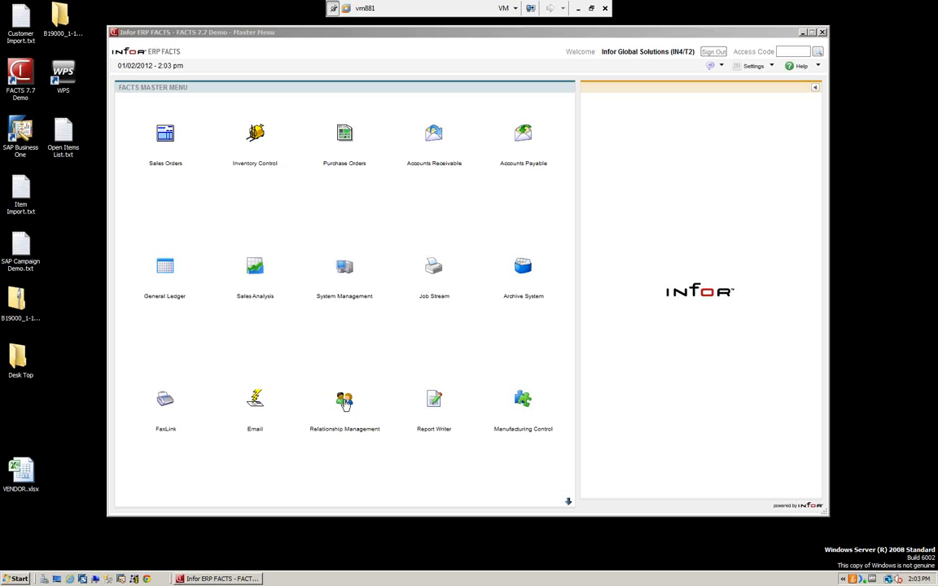
# Open the Opportunity Manager work center from Relationship Management.
pyautogui.click(344, 400)
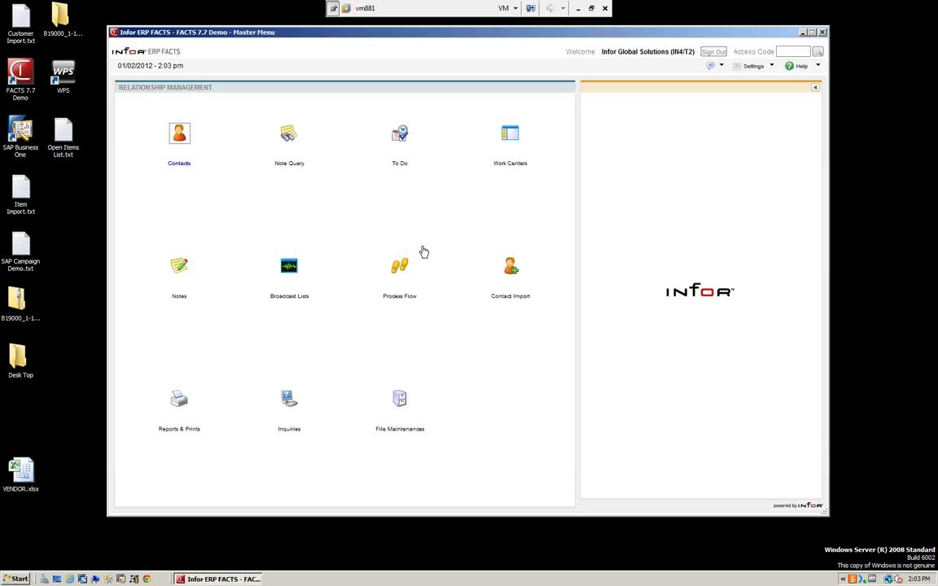
pyautogui.click(512, 139)
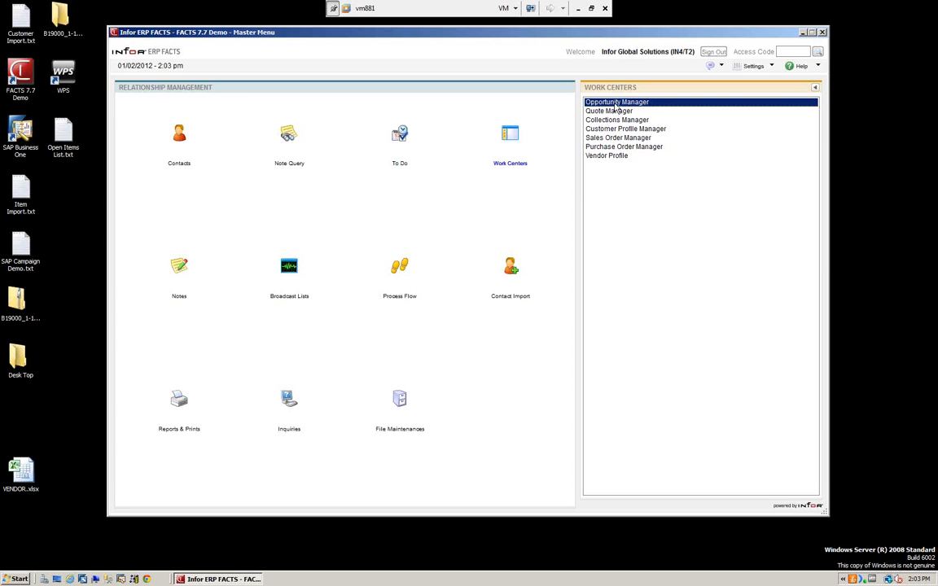
pyautogui.doubleClick(617, 103)
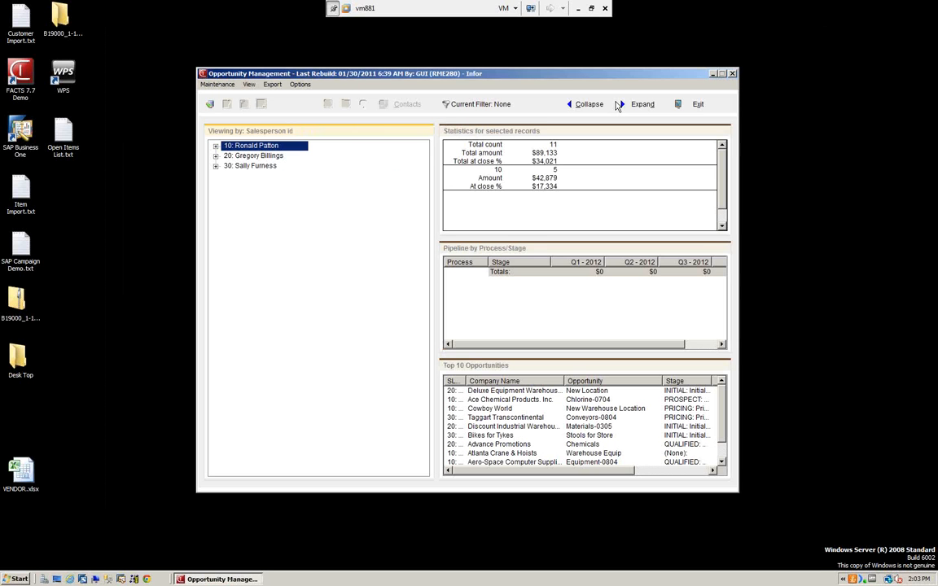
pyautogui.moveTo(266, 72); pyautogui.dragTo(242, 56)
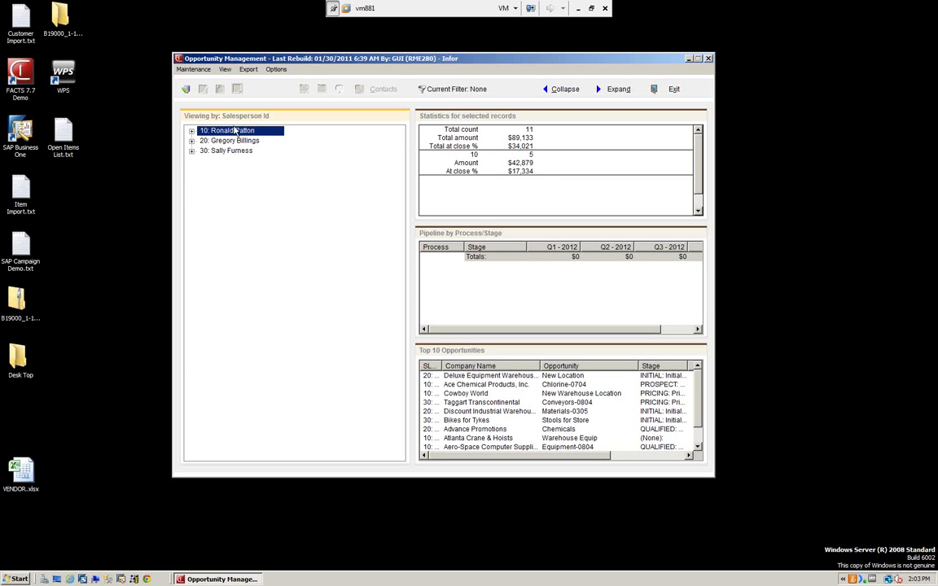
# Expand salesperson 10 and compare the statistics for the salesperson with those for Ace Chemical Products, Inc.
pyautogui.click(191, 131)
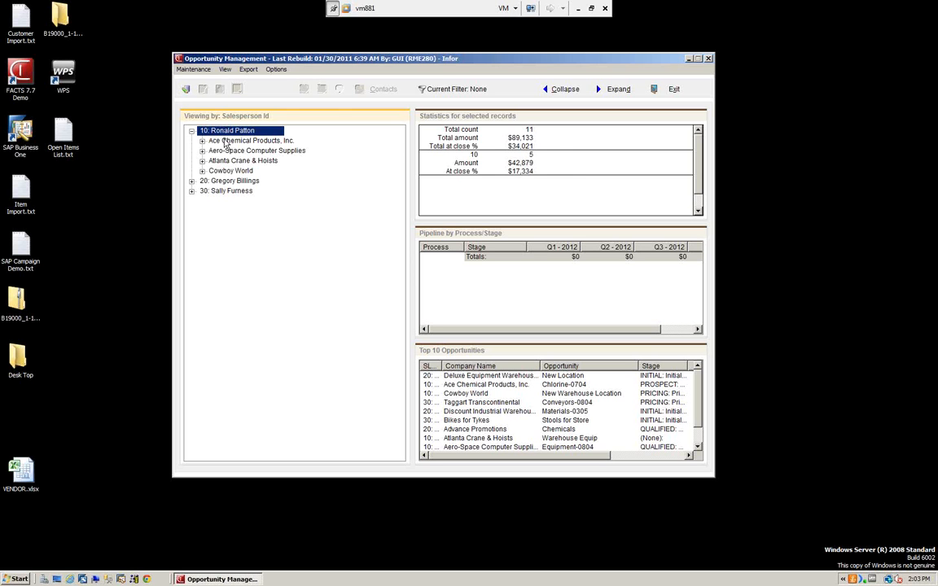
pyautogui.click(225, 141)
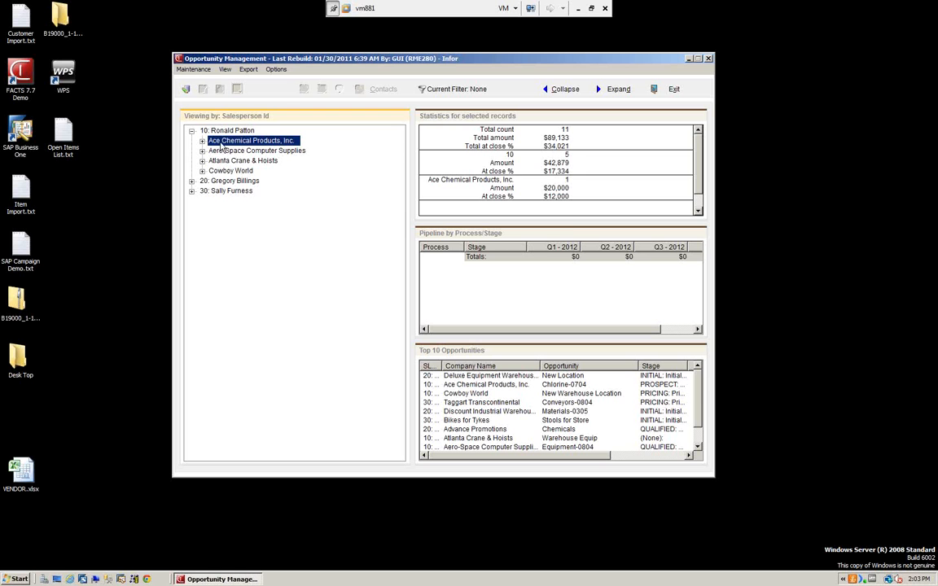
pyautogui.click(205, 130)
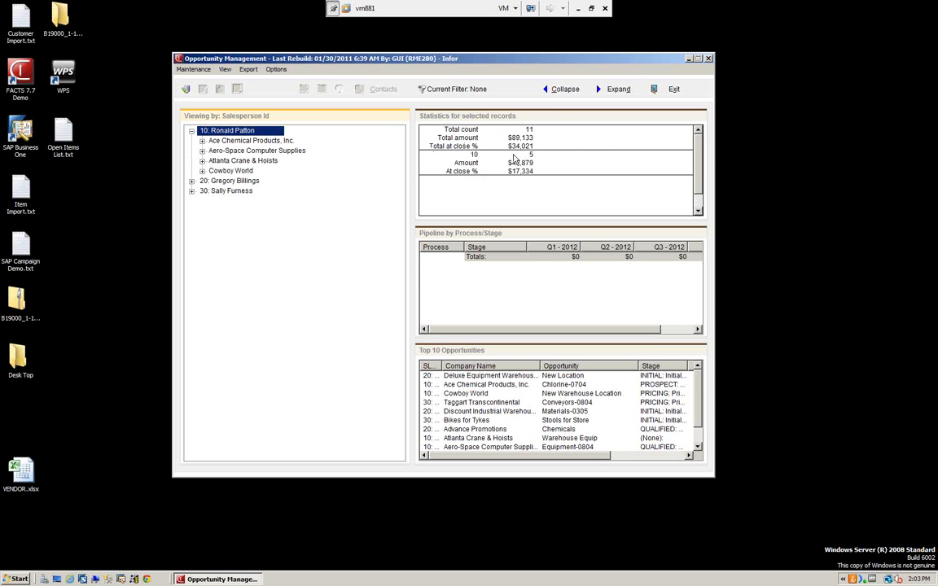
pyautogui.click(254, 142)
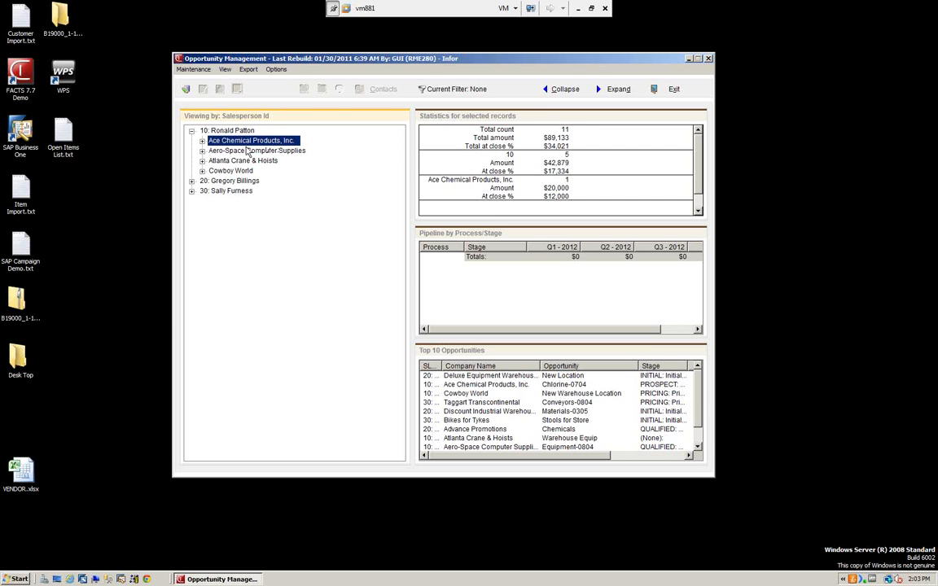
# Drill down through Ace Chemical's Chlorine-0704 opportunity to its PROSPECT stage, review the summary and history, and exit the work center.
pyautogui.click(202, 142)
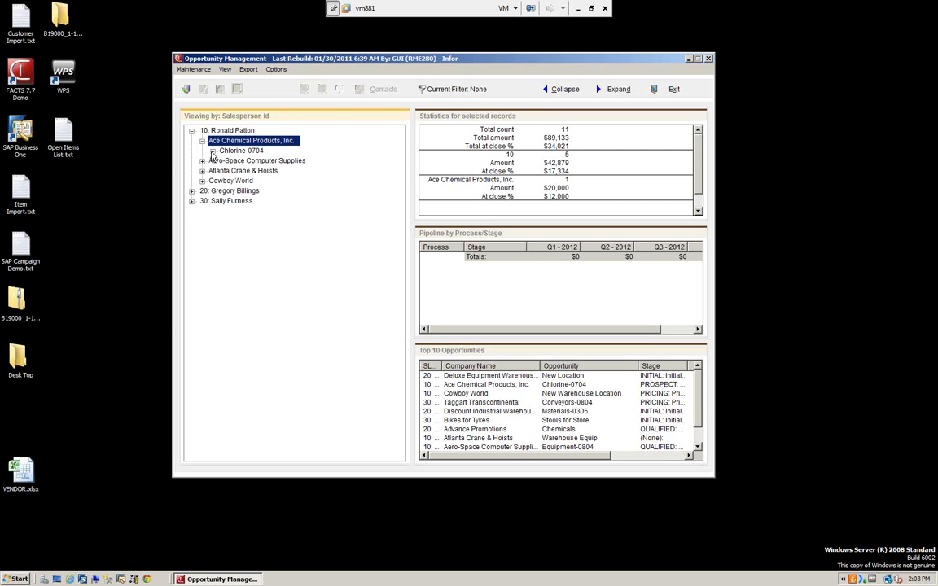
pyautogui.click(212, 150)
pyautogui.click(223, 161)
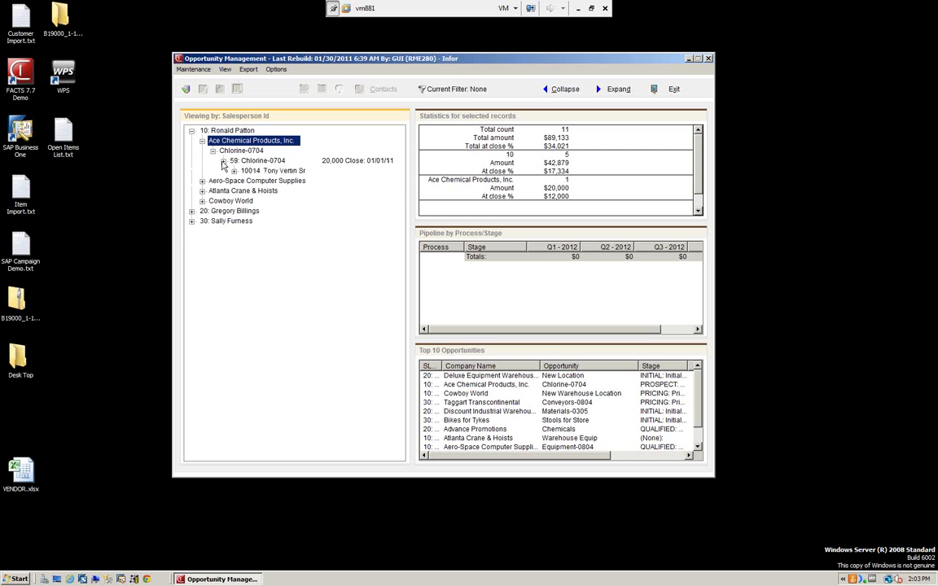
pyautogui.click(234, 171)
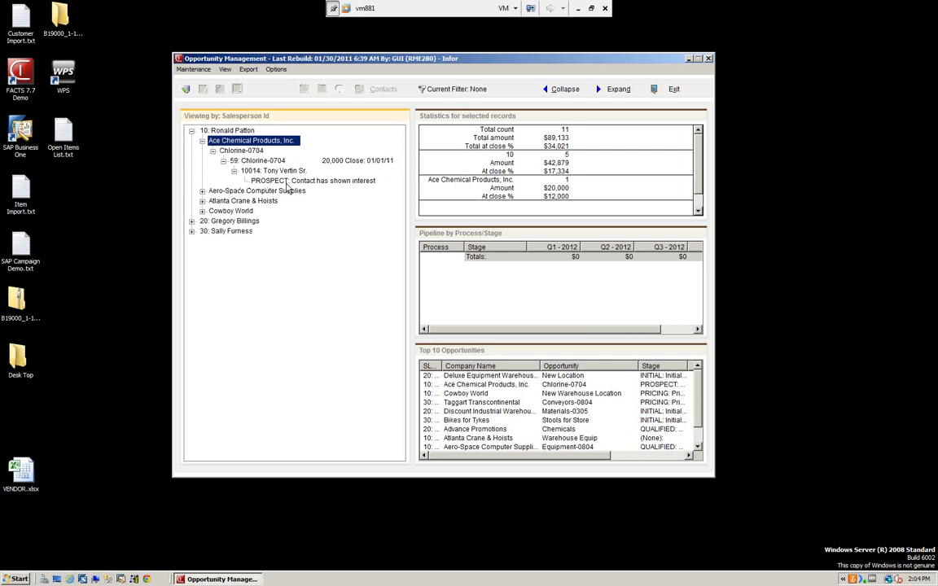
pyautogui.click(285, 181)
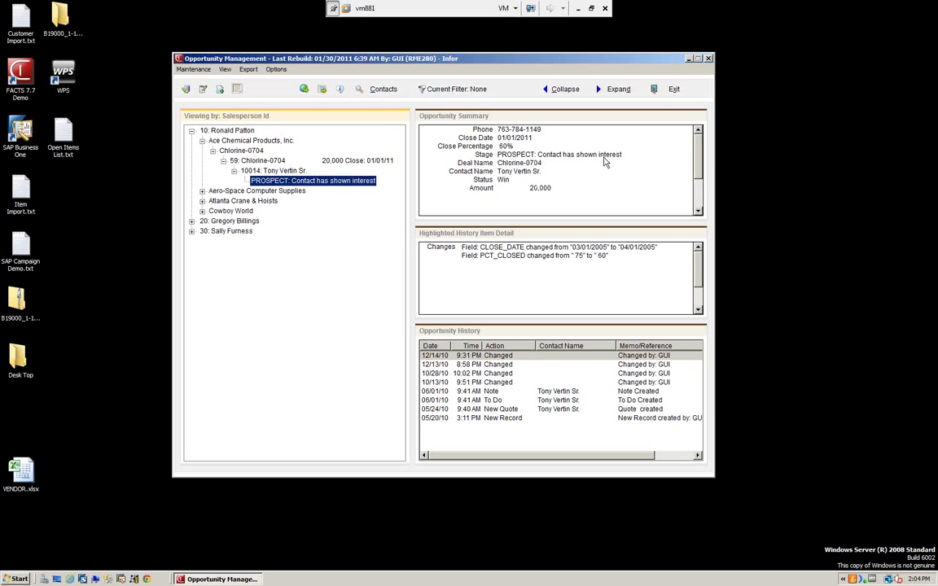
pyautogui.click(669, 92)
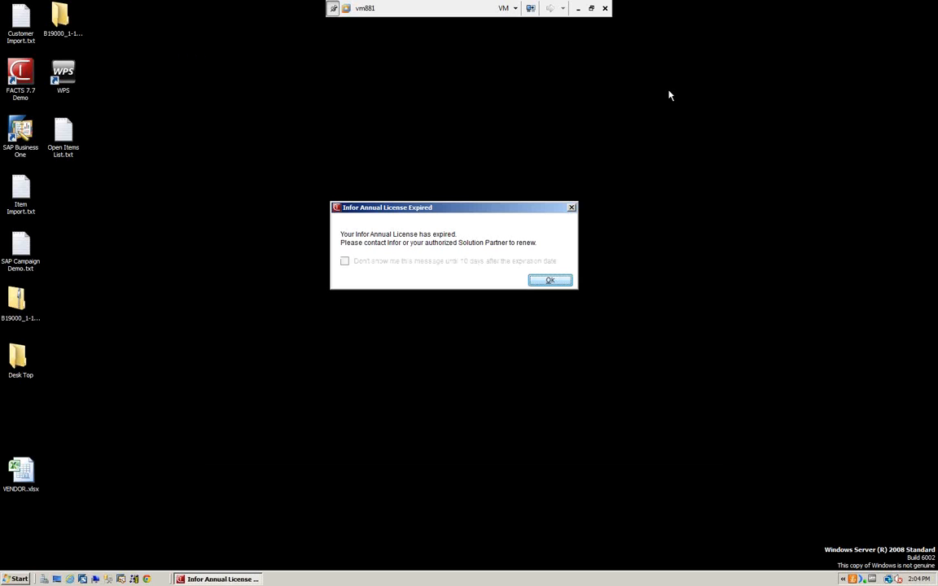
pyautogui.click(548, 281)
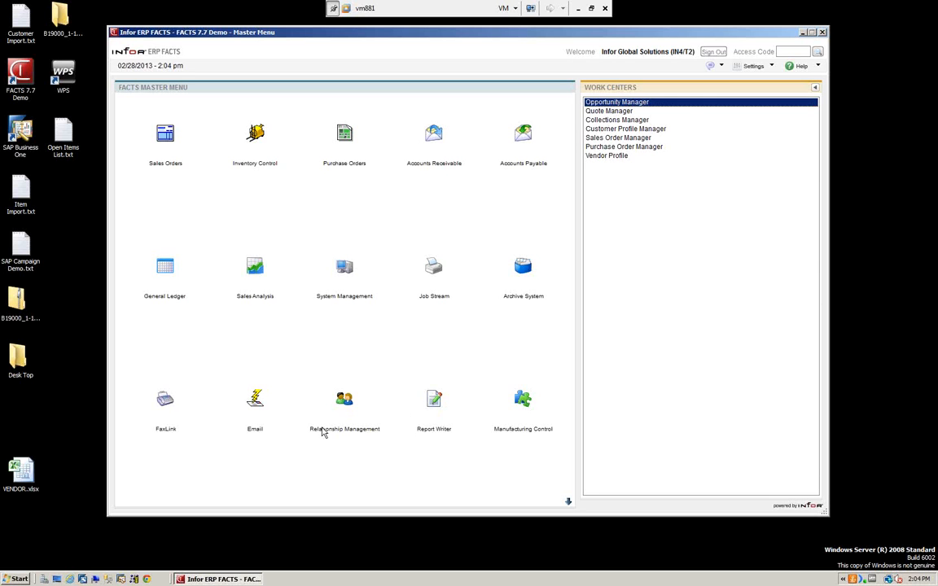
# Open Work Center Metadata F/M from the Work Center Setup within Relationship Management's infrequent file maintenances.
pyautogui.click(346, 401)
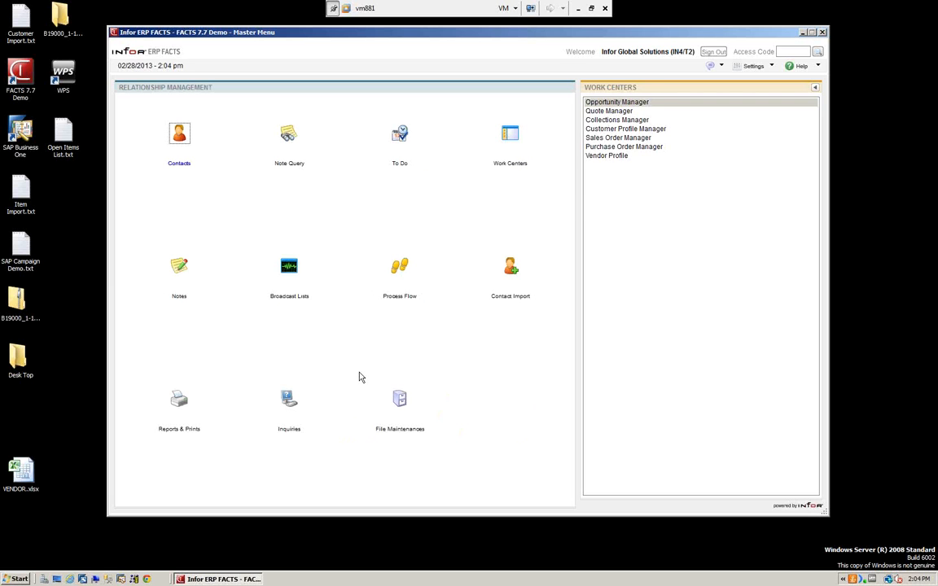
pyautogui.moveTo(399, 400)
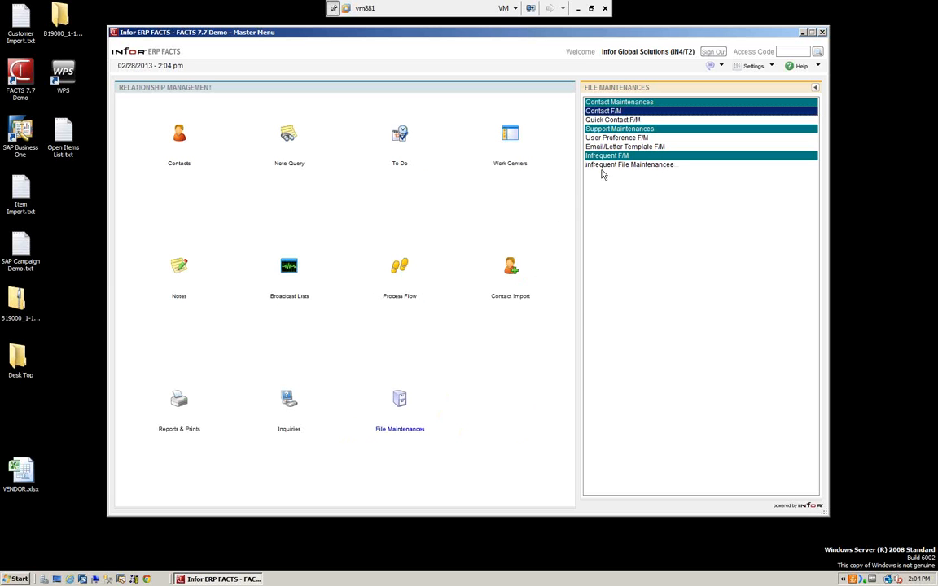
pyautogui.click(602, 166)
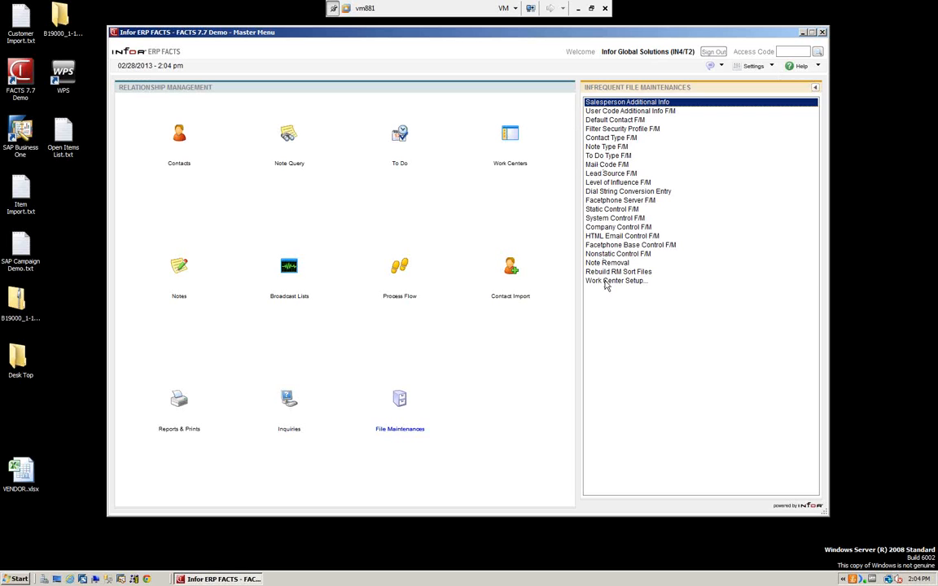
pyautogui.click(604, 282)
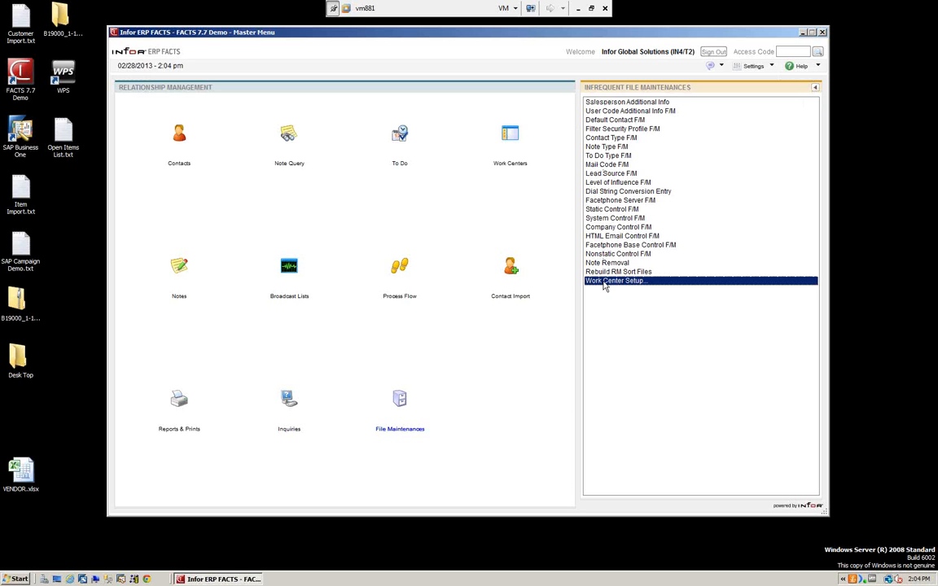
pyautogui.click(604, 281)
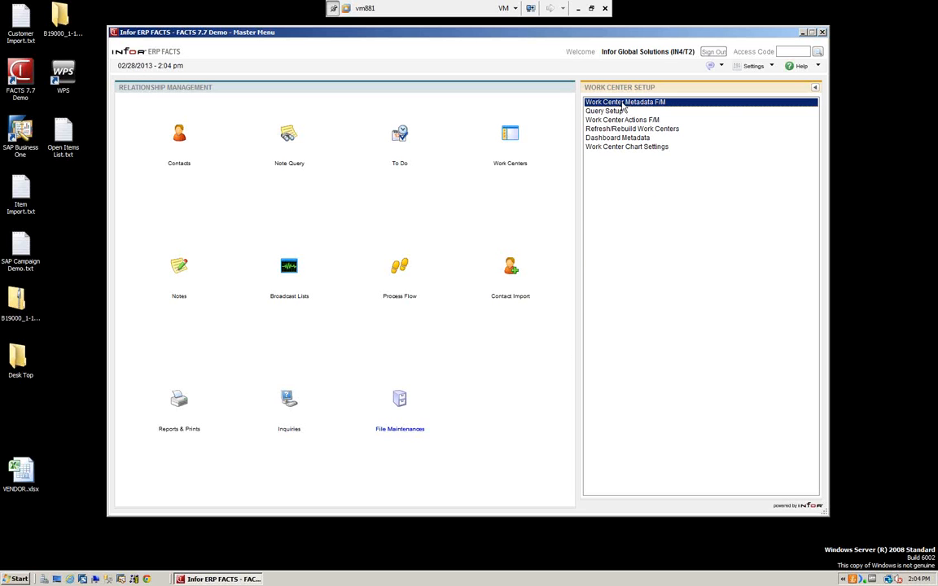
pyautogui.click(623, 104)
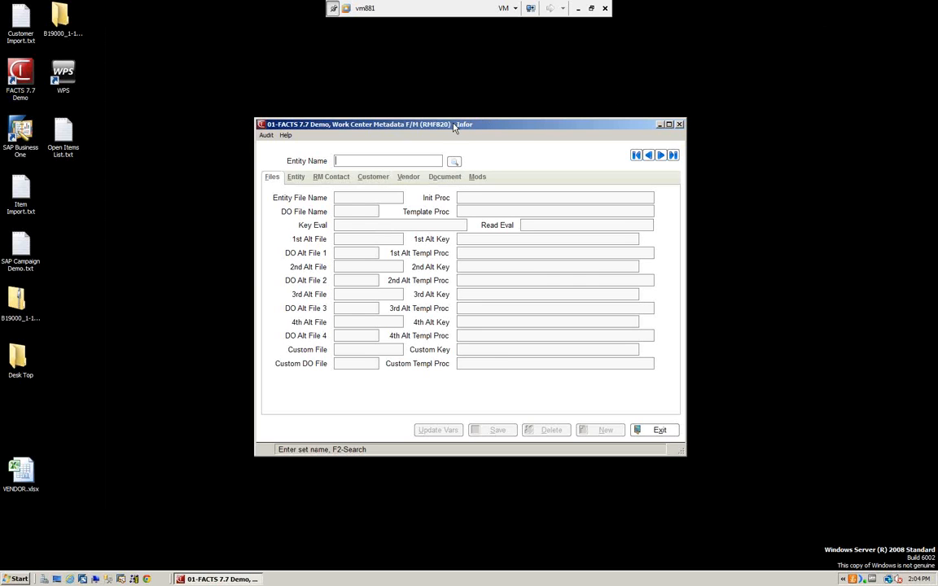
pyautogui.moveTo(449, 124); pyautogui.dragTo(429, 102)
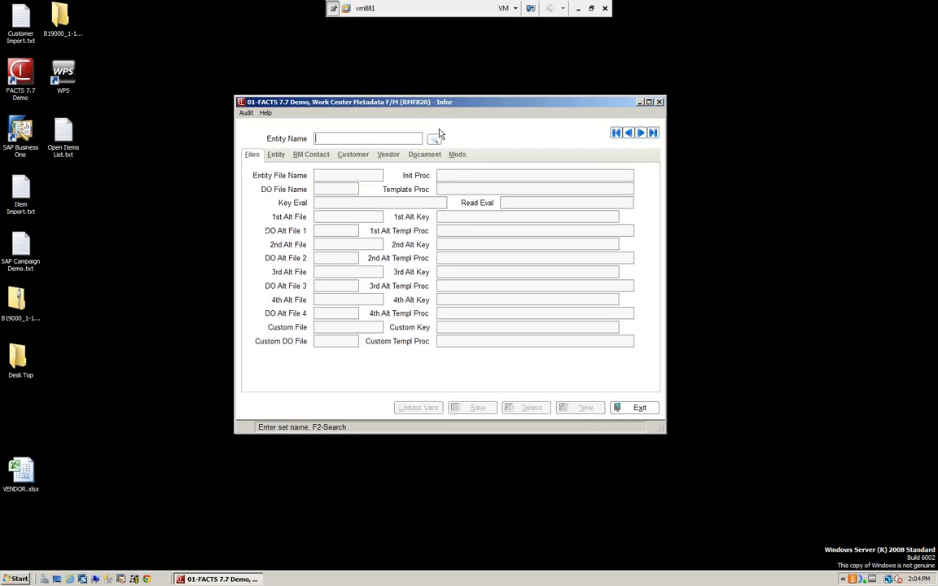
# Look up the available entities and load the OPPORTUNITY entity's metadata.
pyautogui.click(433, 138)
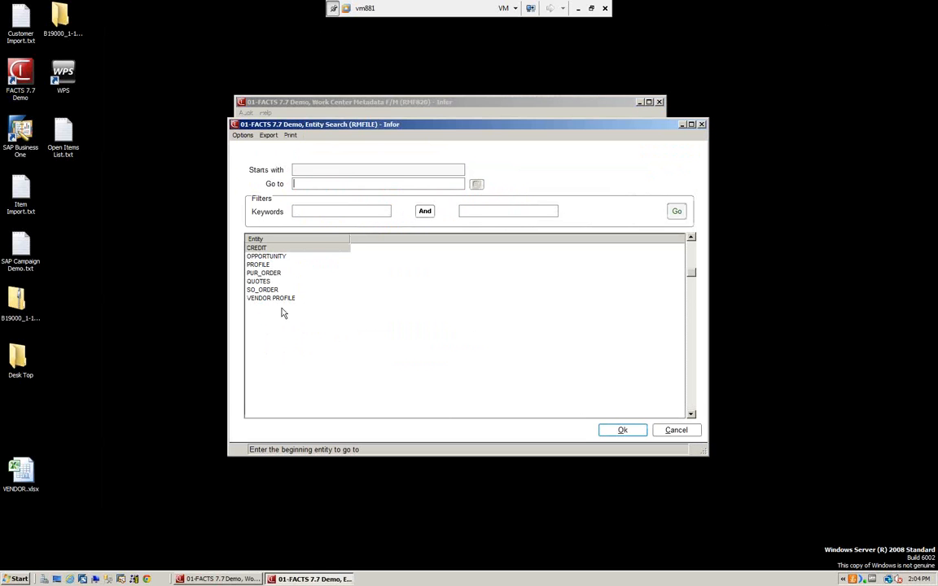
pyautogui.press('Down')
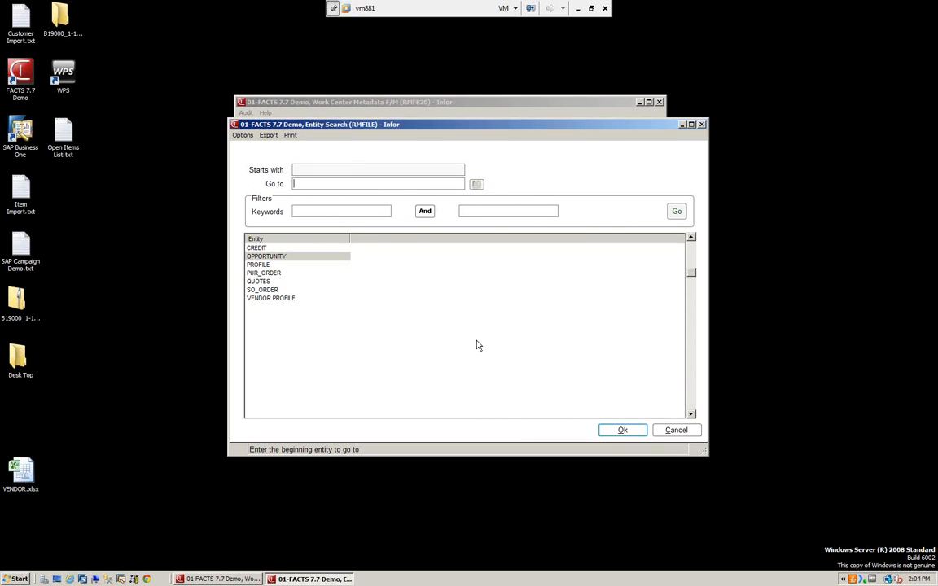
pyautogui.click(623, 431)
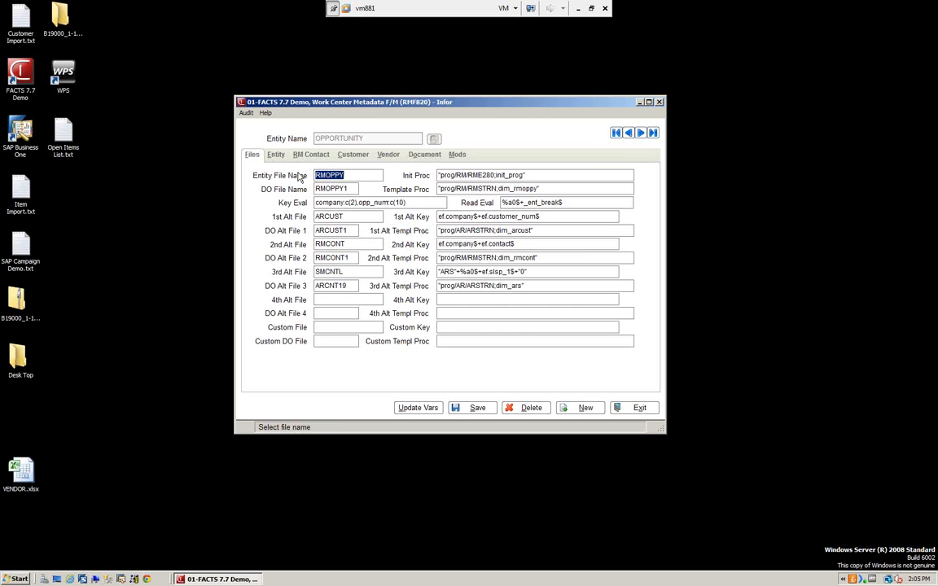
# Review the OPPORTUNITY entity's Entity, RM Contact, Customer, Vendor, Document and Mods settings.
pyautogui.click(276, 156)
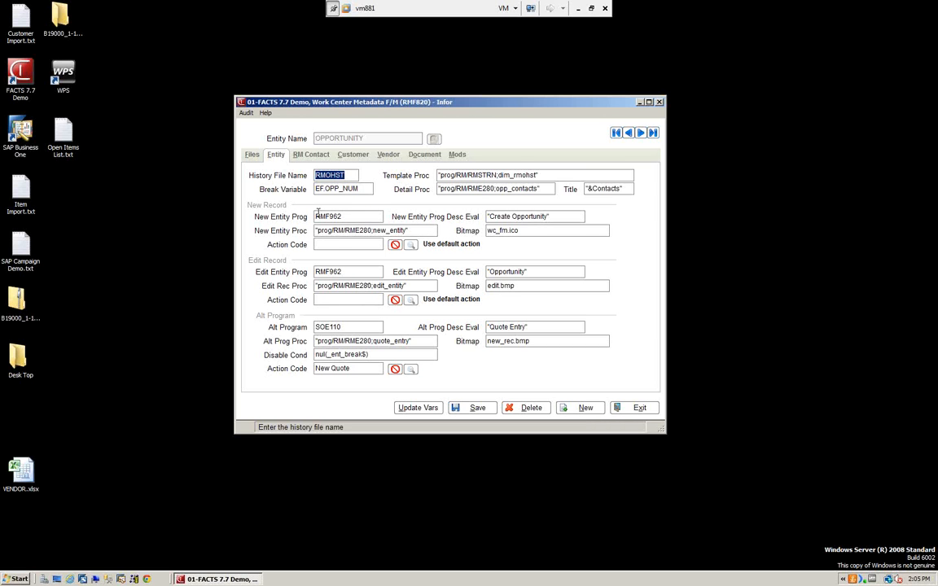
pyautogui.click(312, 156)
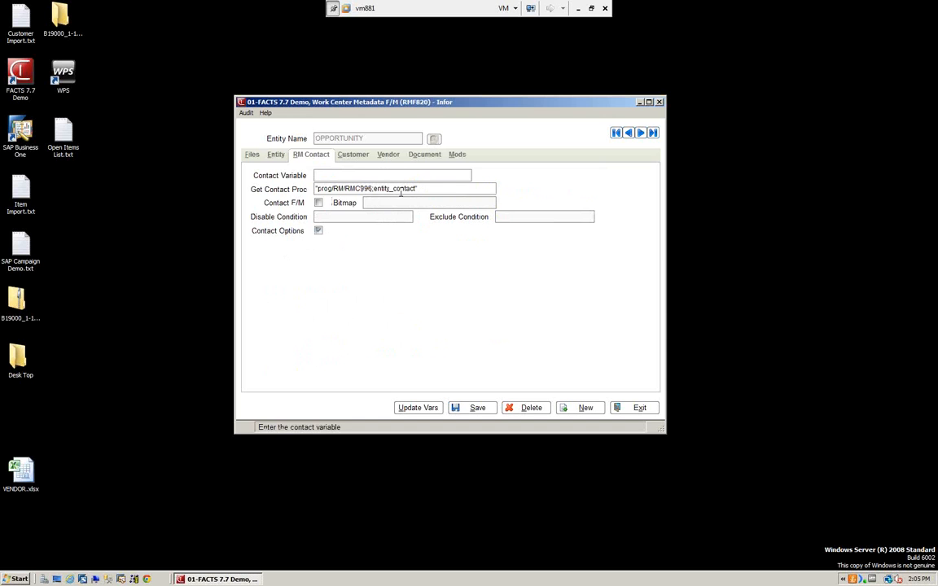
pyautogui.click(354, 156)
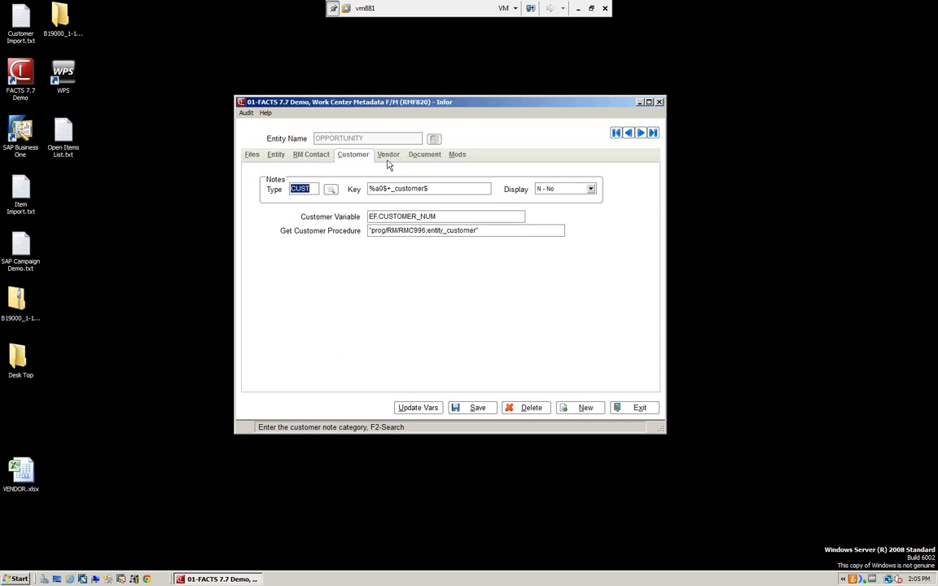
pyautogui.click(388, 161)
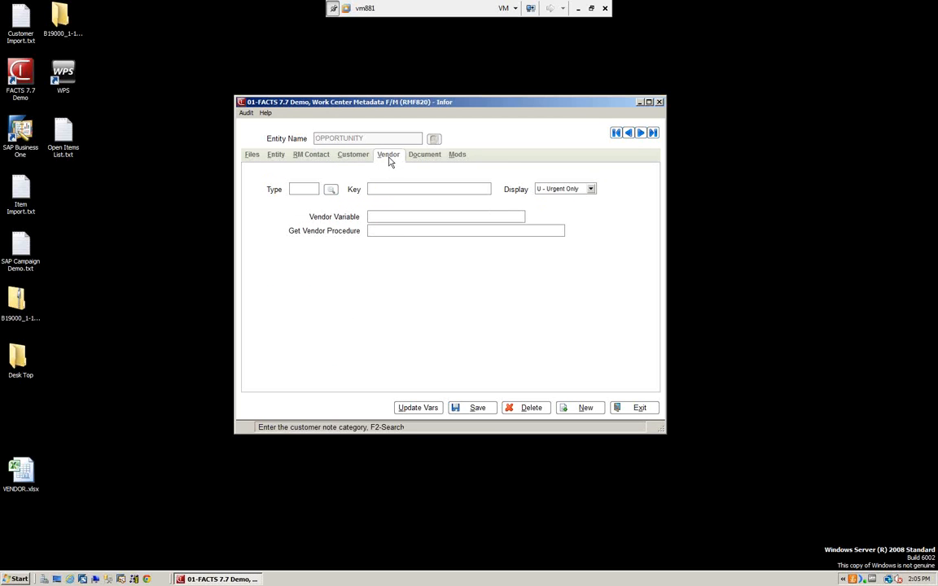
pyautogui.click(417, 160)
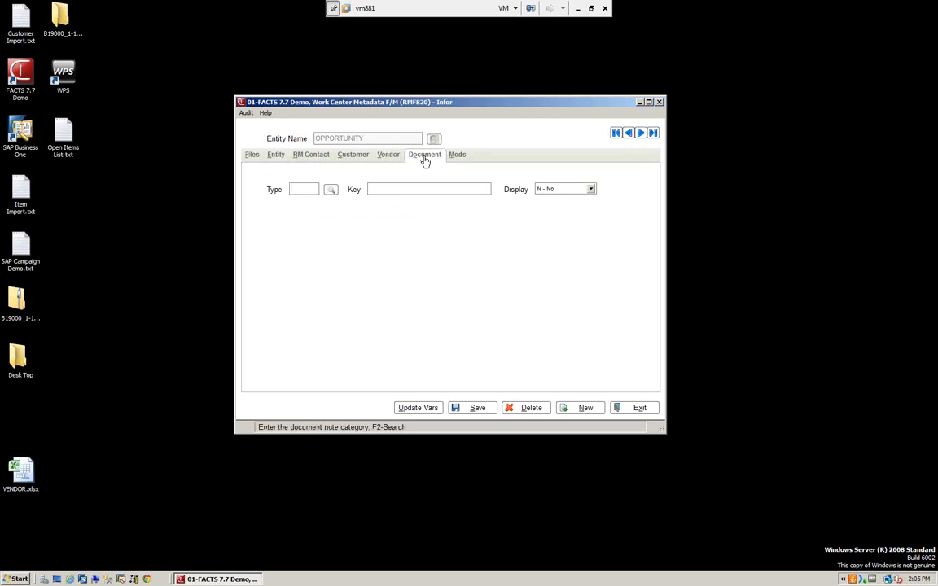
pyautogui.click(454, 157)
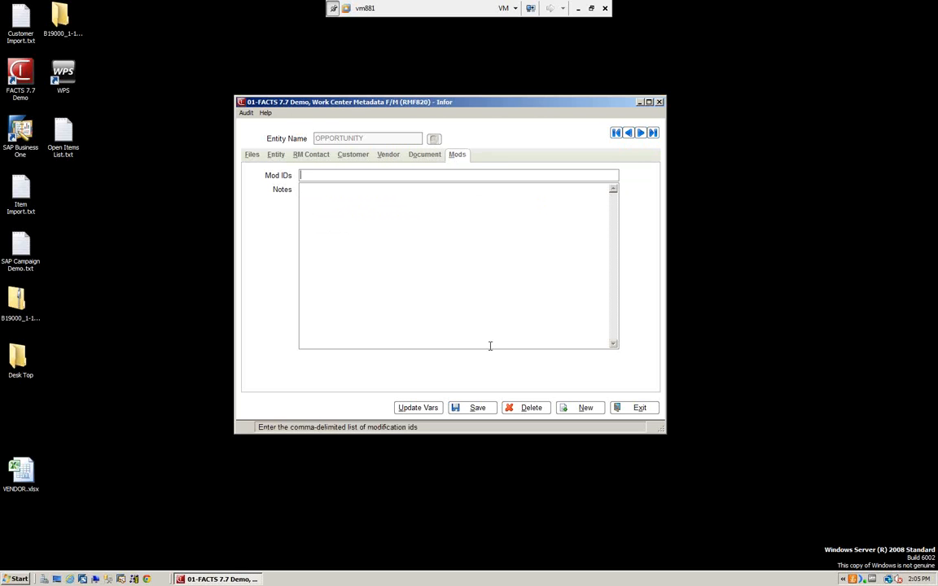
# Advance through PROFILE to the PUR_ORDER entity, examining vendor settings along the way, then PUR_ORDER's customer and file settings.
pyautogui.click(640, 132)
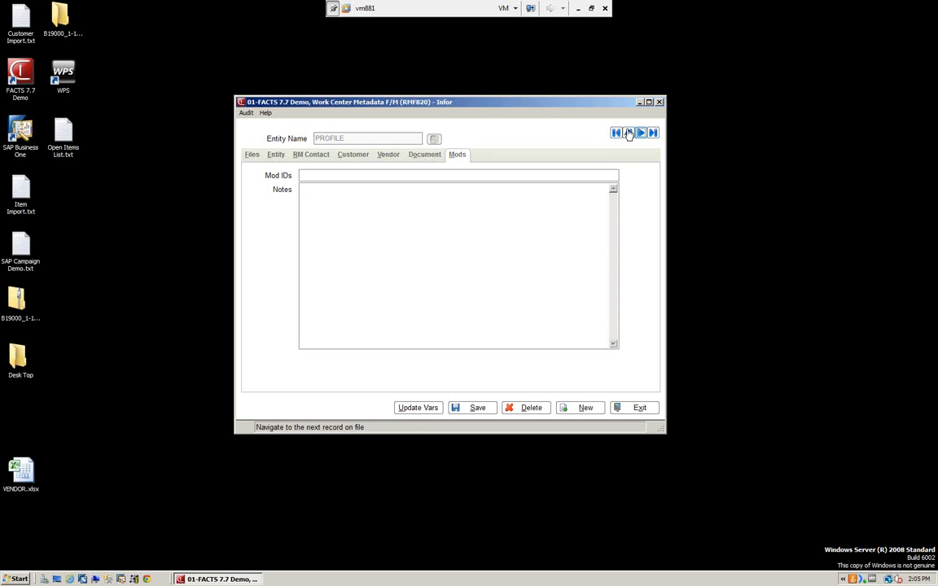
pyautogui.click(394, 155)
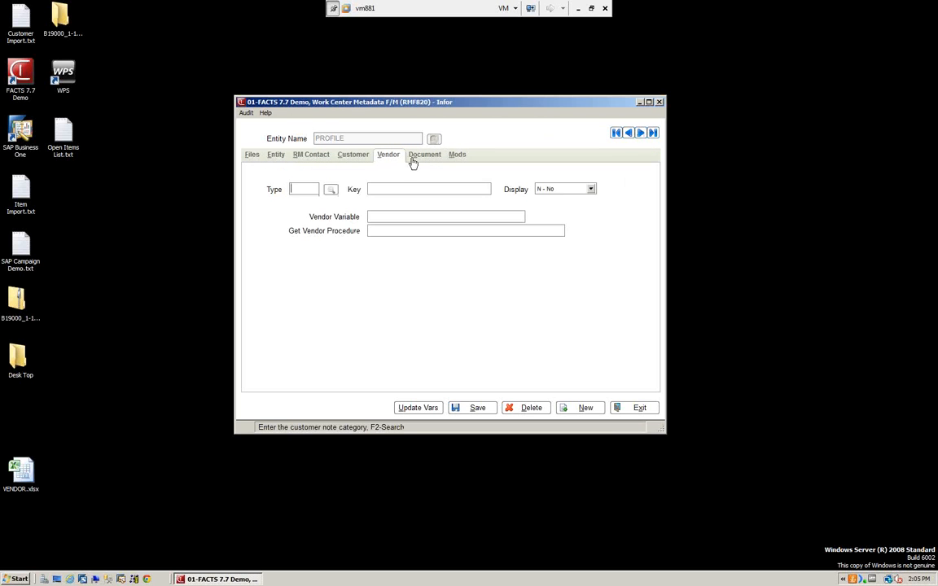
pyautogui.click(640, 135)
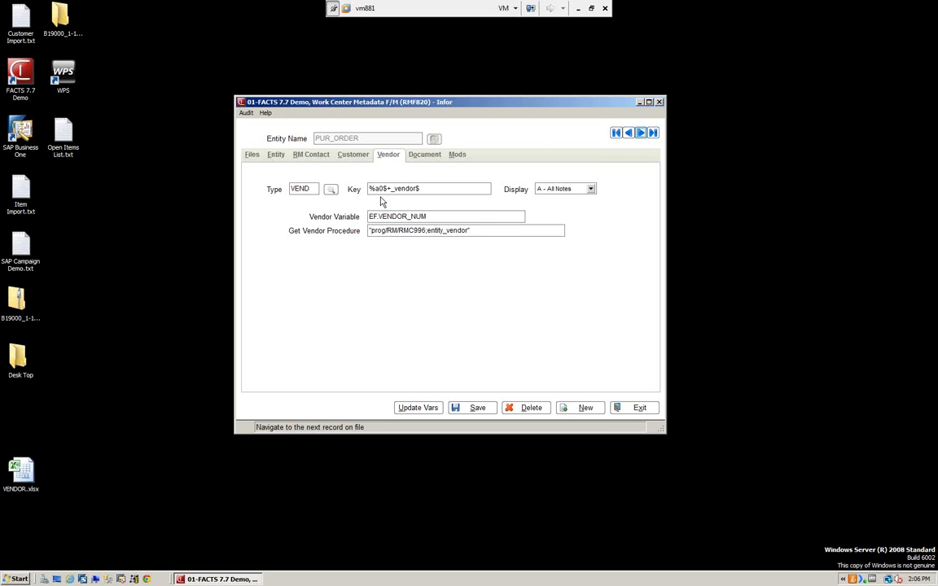
pyautogui.click(348, 155)
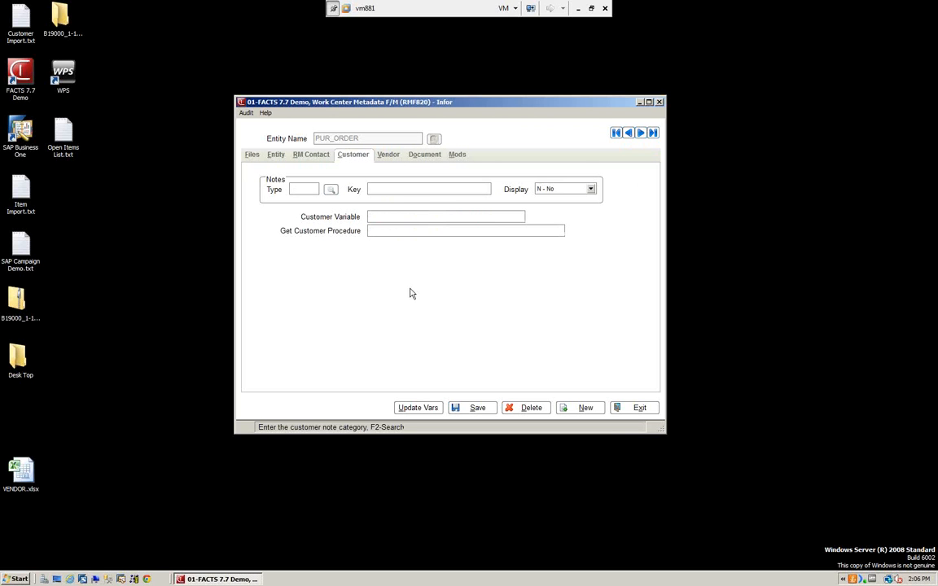
pyautogui.click(253, 156)
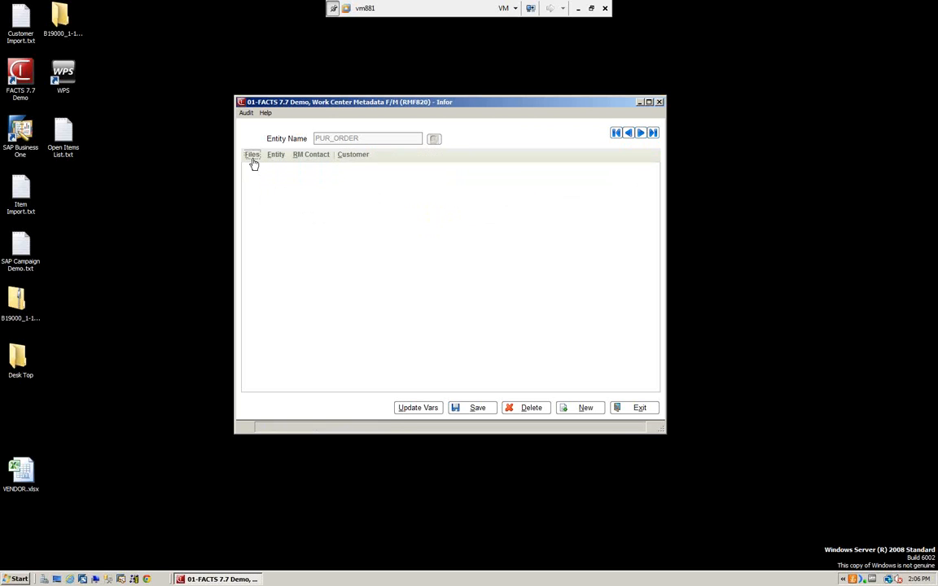
# Exit Work Center Metadata F/M, load the OPPORTUNITY query in Query Setup to review its fields and sources, and close it.
pyautogui.click(630, 408)
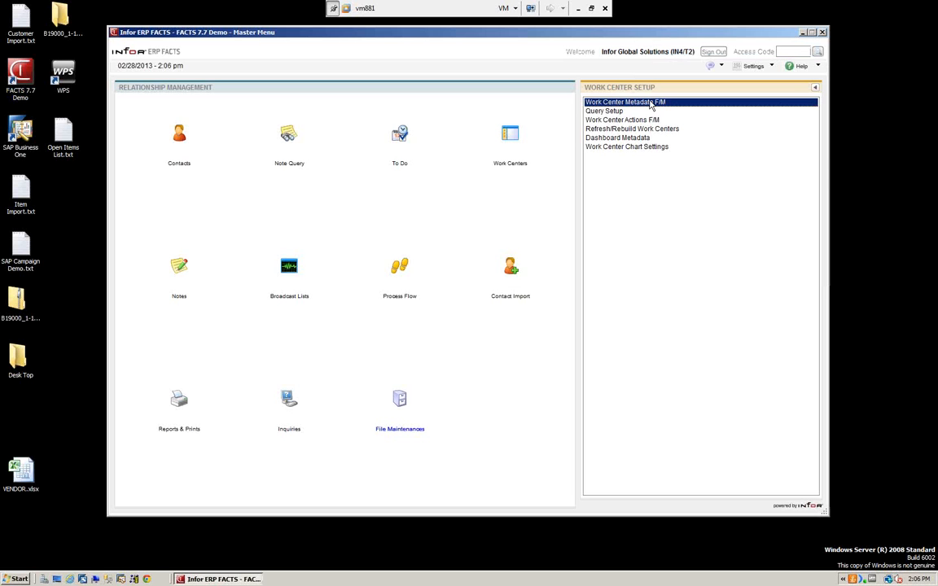
pyautogui.click(610, 112)
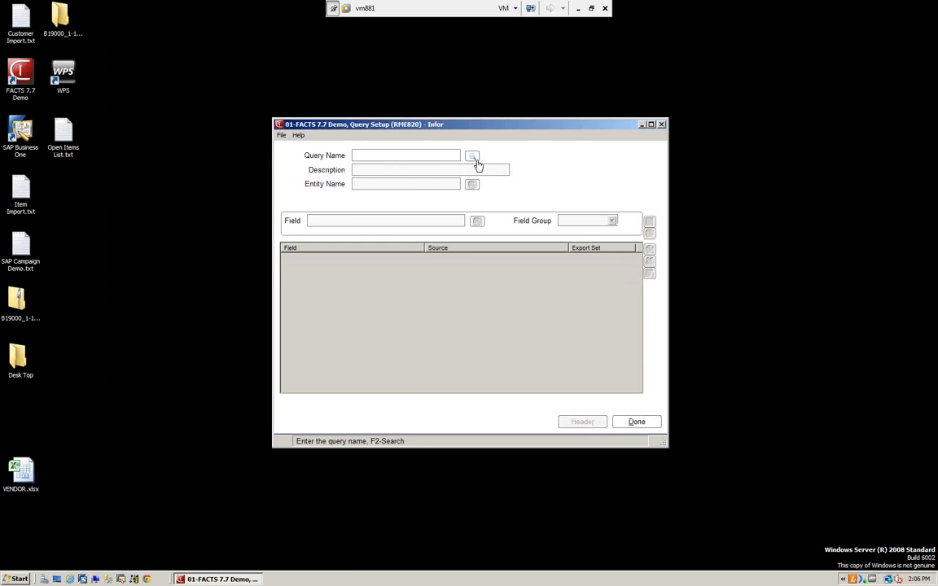
pyautogui.click(473, 158)
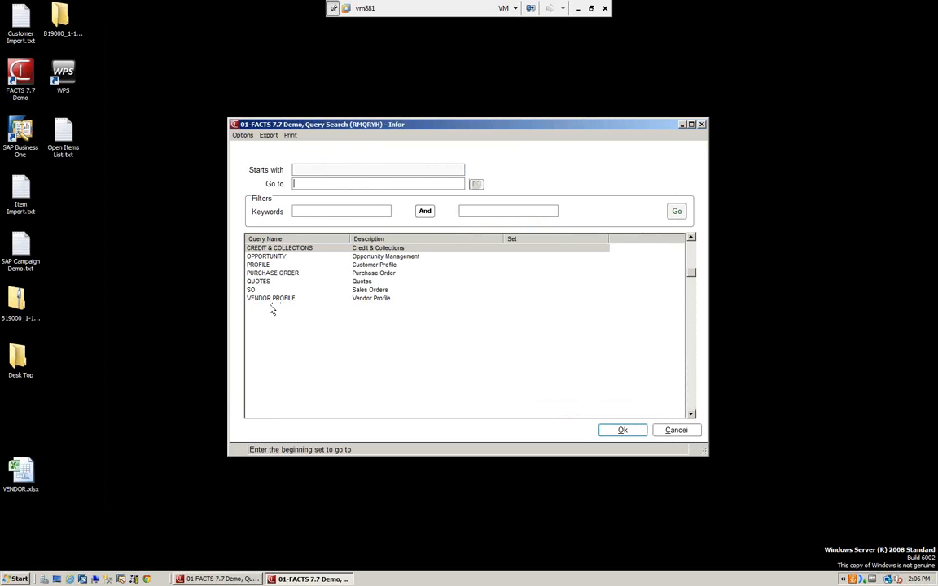
pyautogui.click(273, 258)
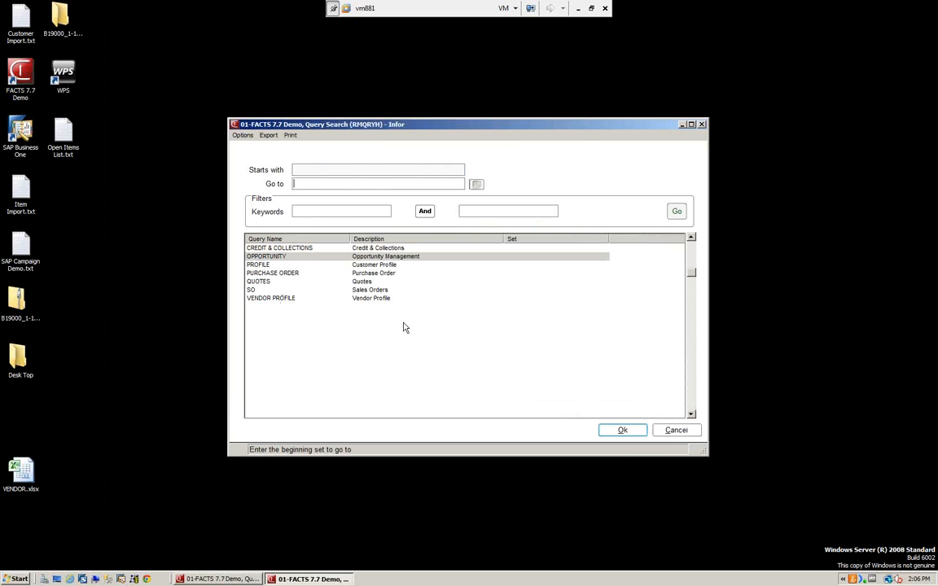
pyautogui.click(624, 430)
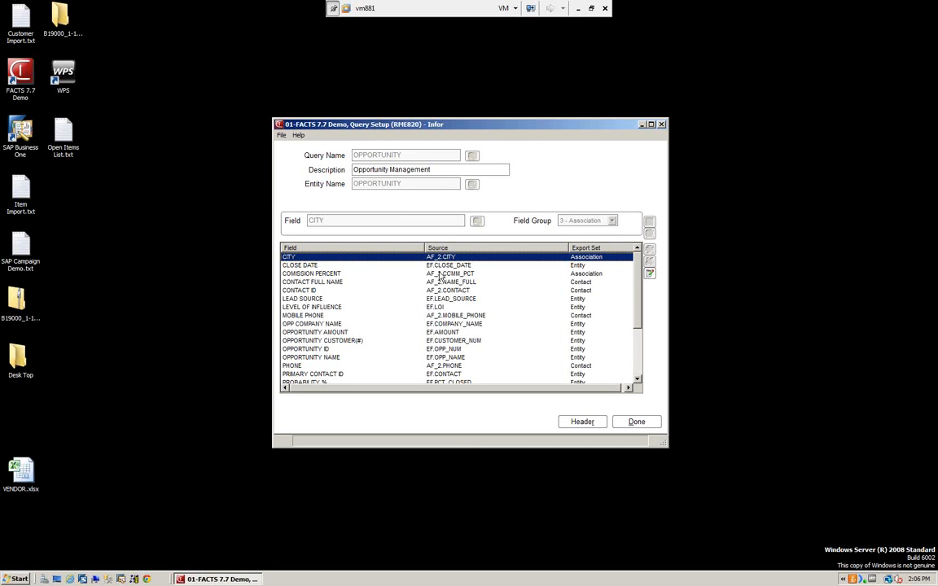
pyautogui.click(639, 427)
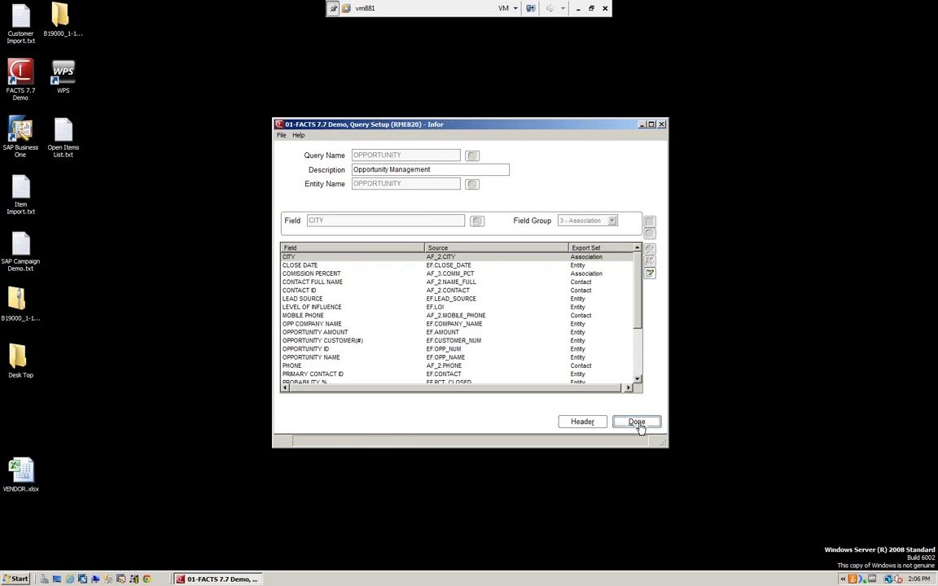
pyautogui.click(638, 423)
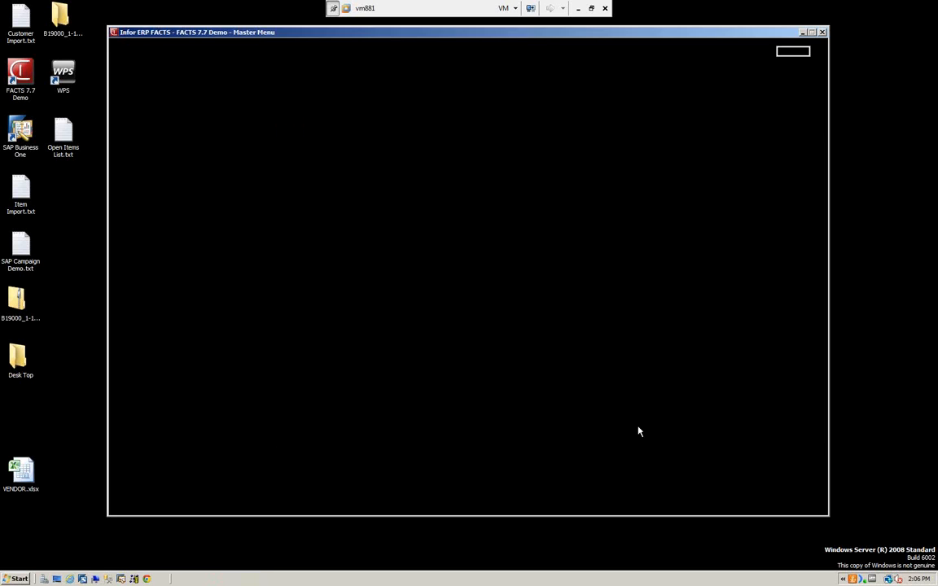
# Look up the actions in Work Center Actions F/M and review the Change Order action's memo and procedure settings.
pyautogui.click(609, 120)
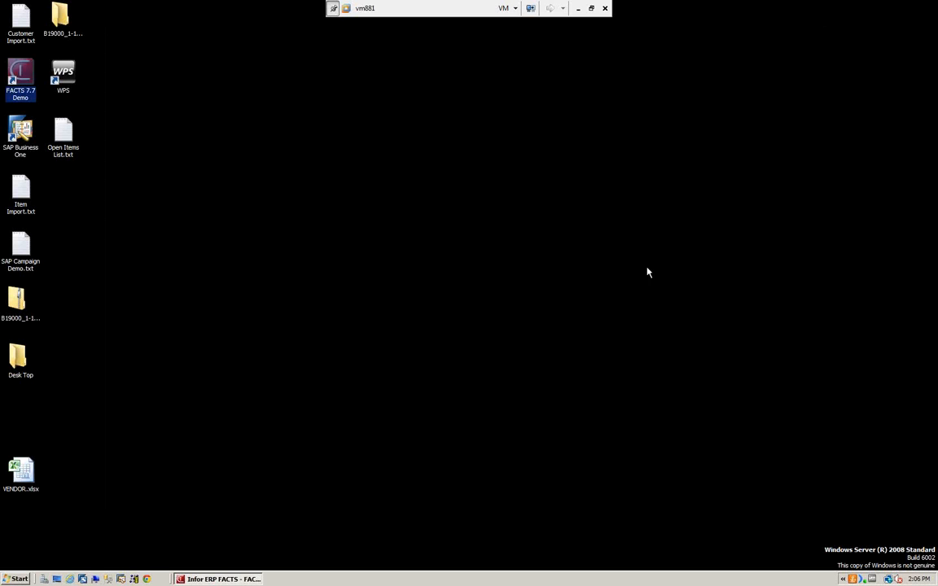
pyautogui.click(440, 231)
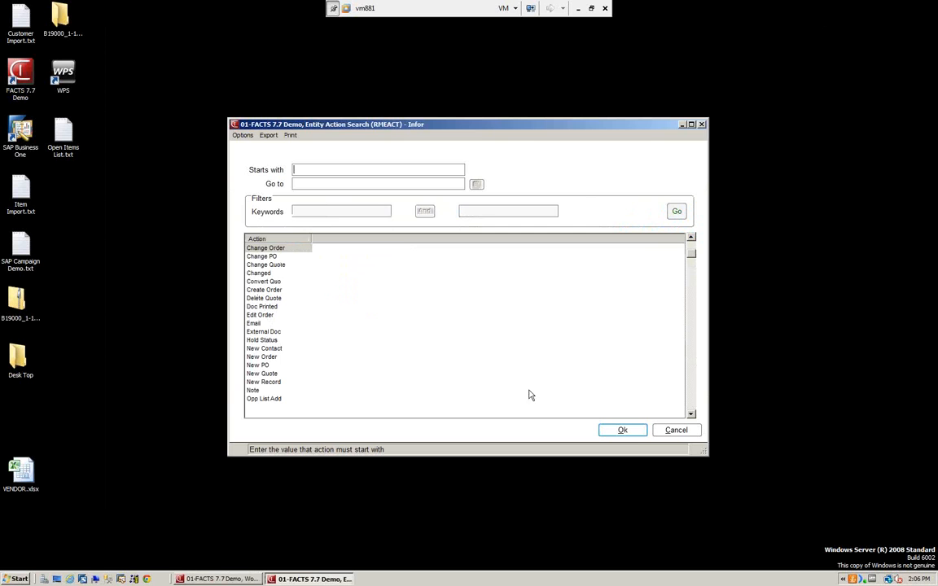
pyautogui.click(624, 431)
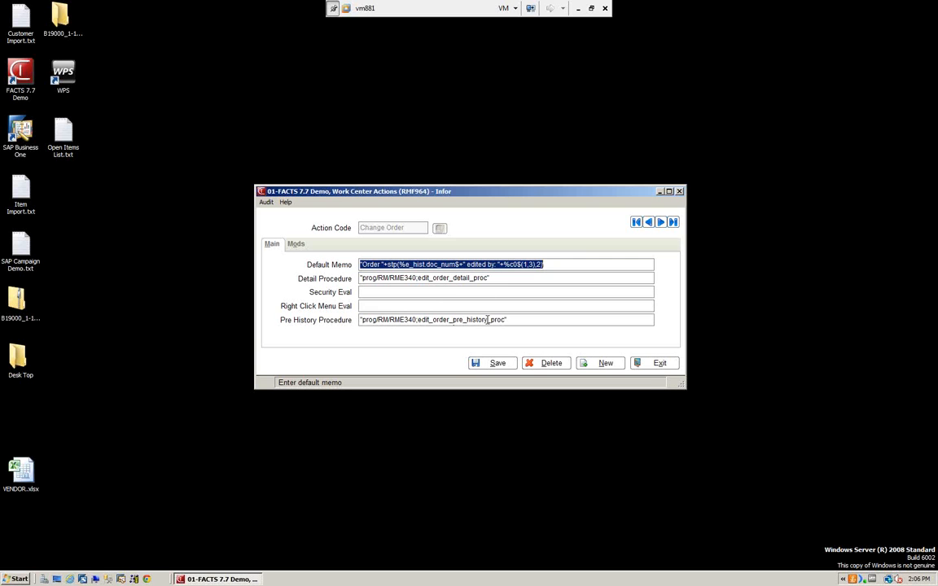
pyautogui.click(658, 362)
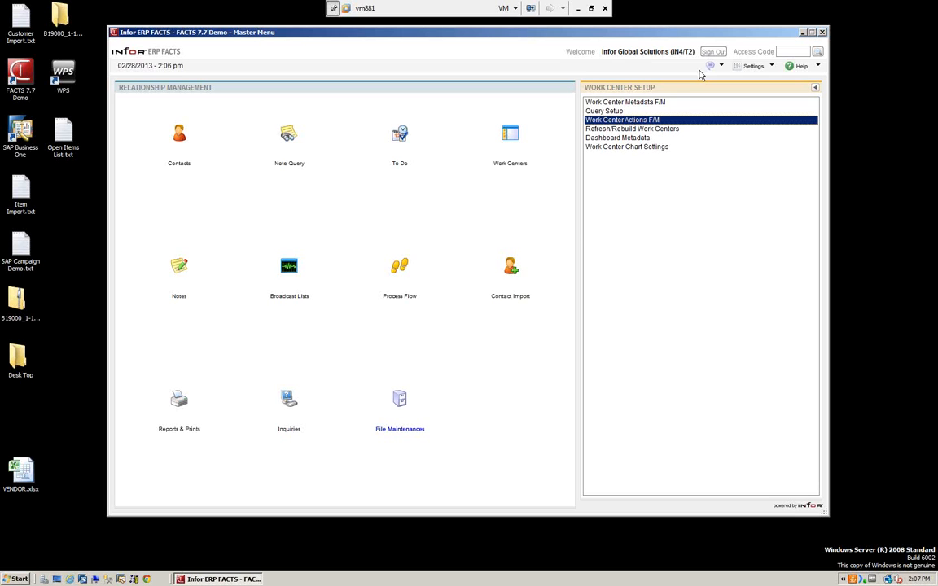
# Open Work Center Chart Settings, load chart code 2_30 to review its caution and danger levels, and close it.
pyautogui.click(646, 129)
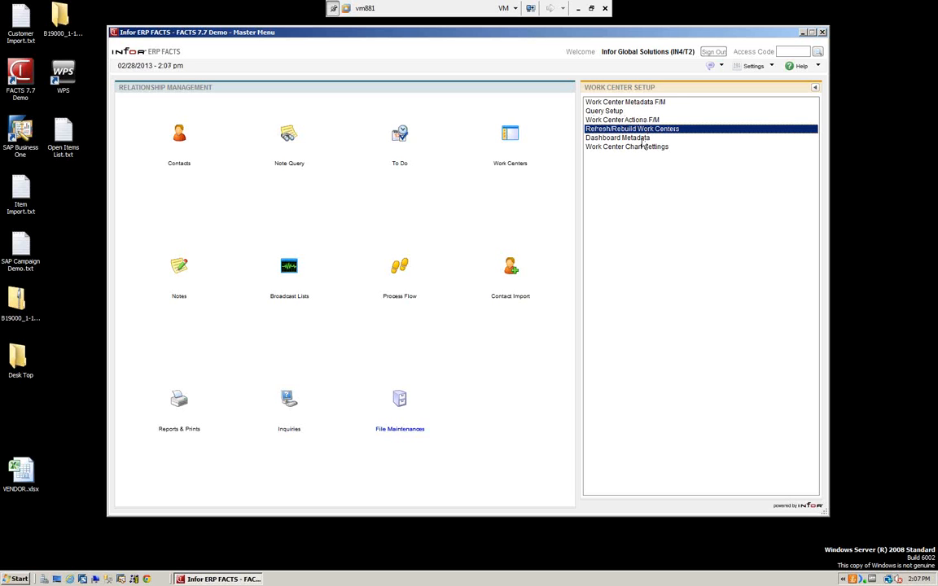
pyautogui.click(640, 147)
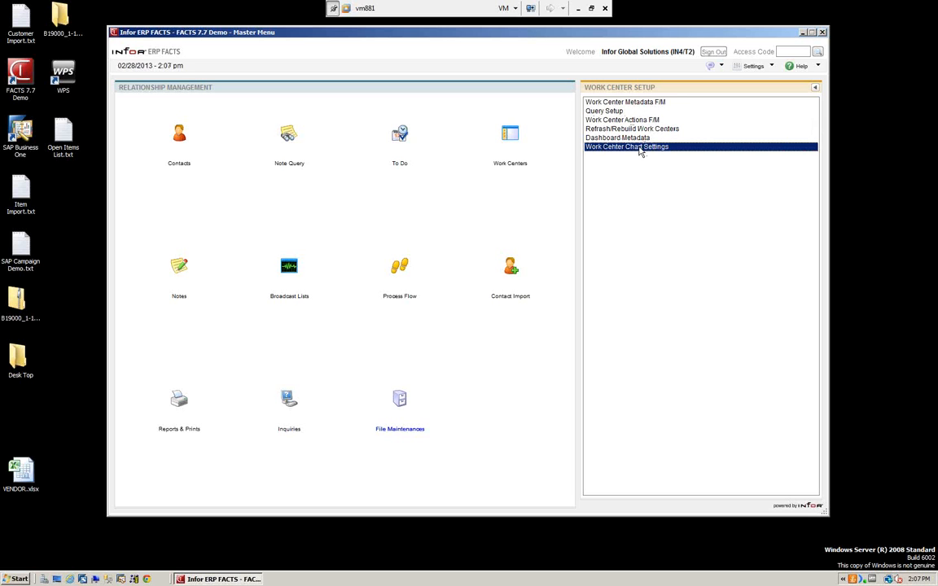
pyautogui.doubleClick(640, 148)
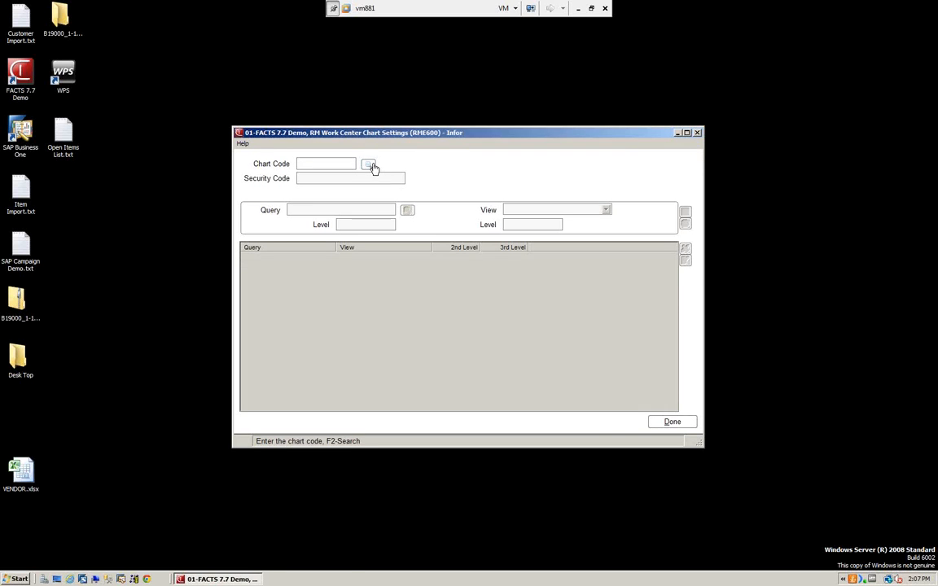
pyautogui.click(370, 166)
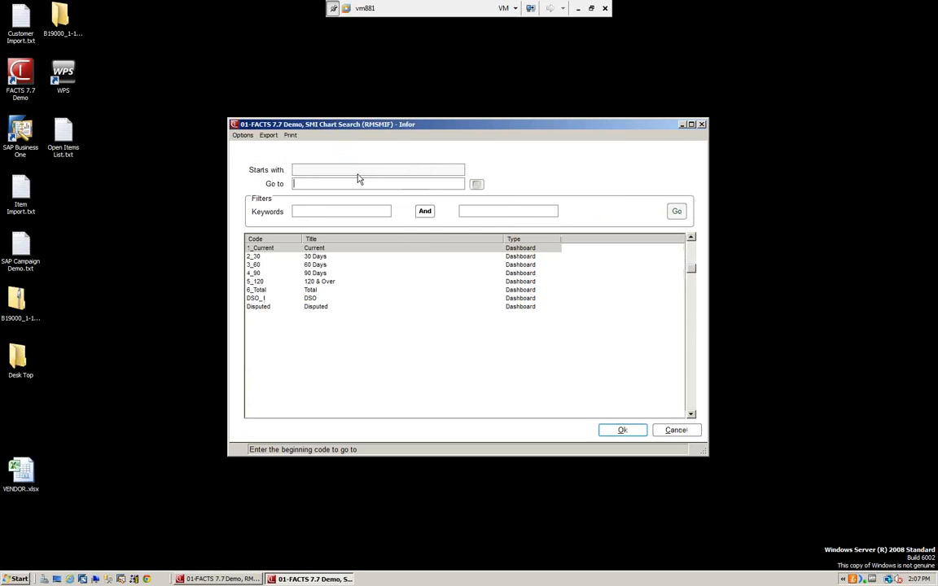
pyautogui.click(314, 256)
pyautogui.click(624, 430)
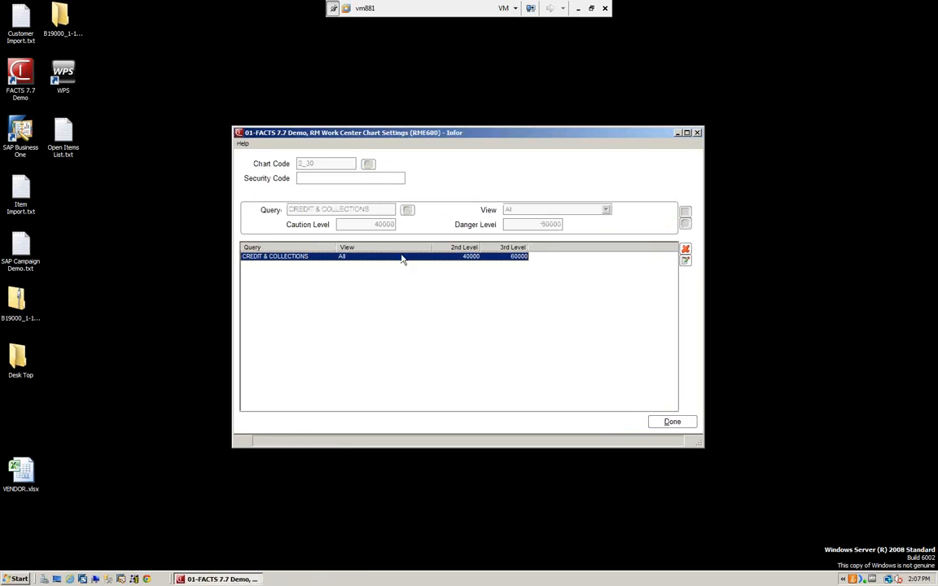
pyautogui.click(677, 423)
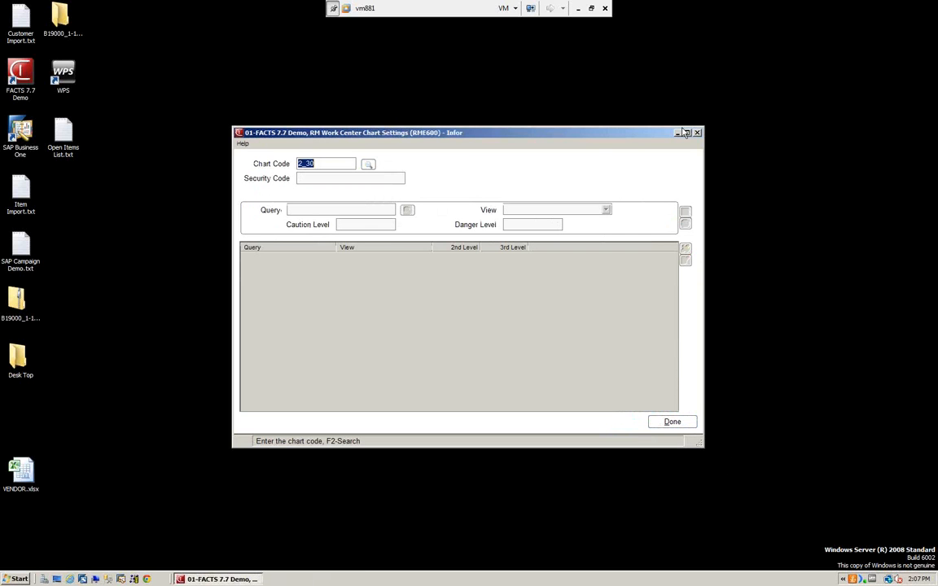
pyautogui.click(682, 423)
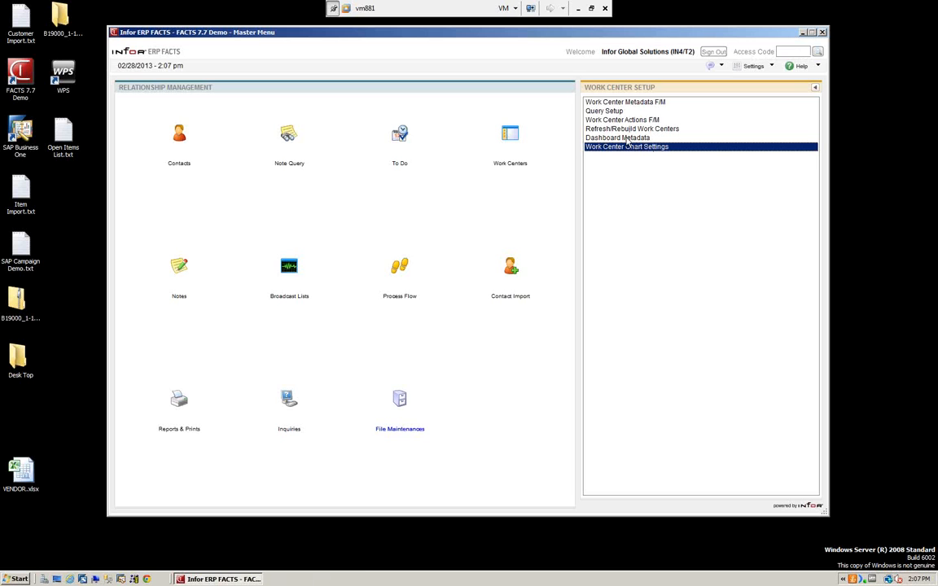
# Review the 1_Current chart definition in Dashboard Metadata and back out of the setup and file maintenance lists.
pyautogui.doubleClick(627, 140)
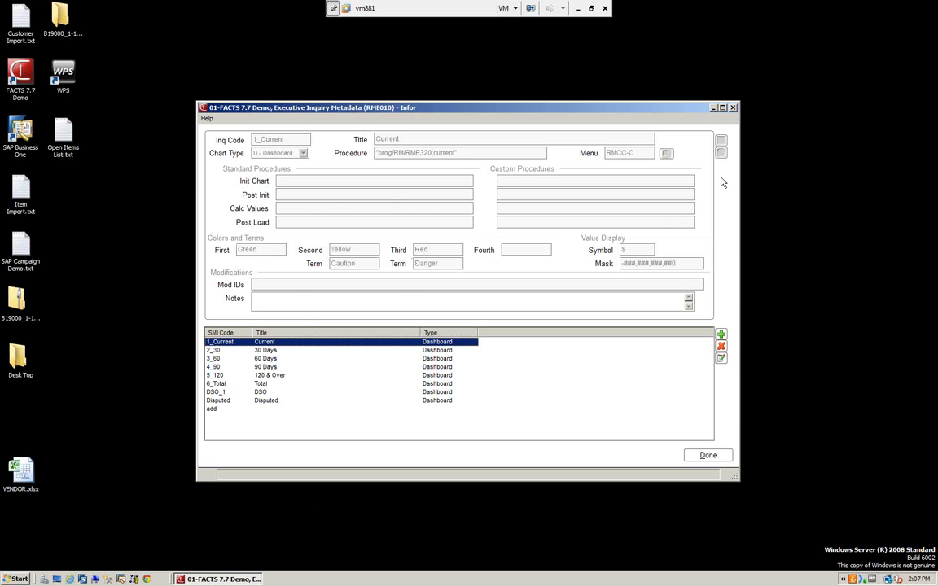
pyautogui.click(712, 457)
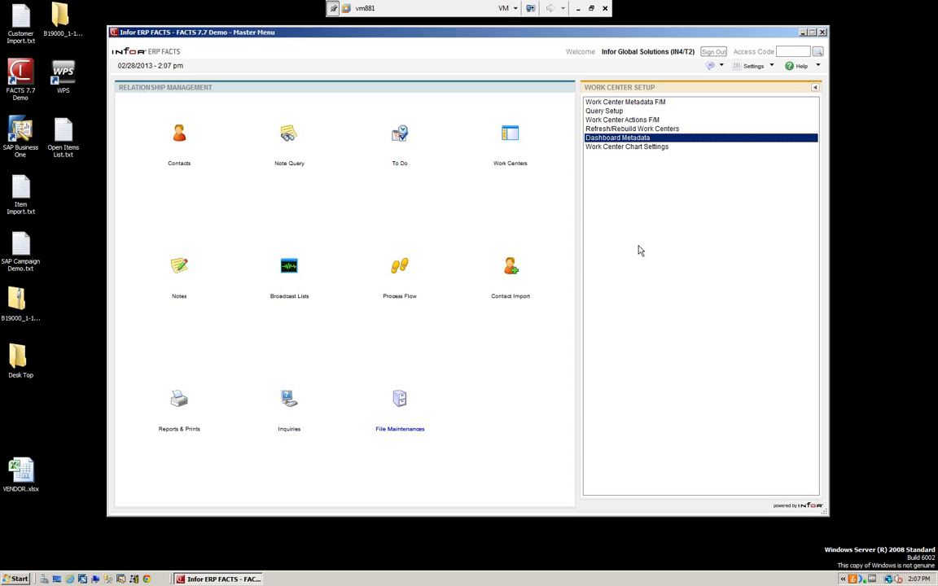
pyautogui.click(815, 87)
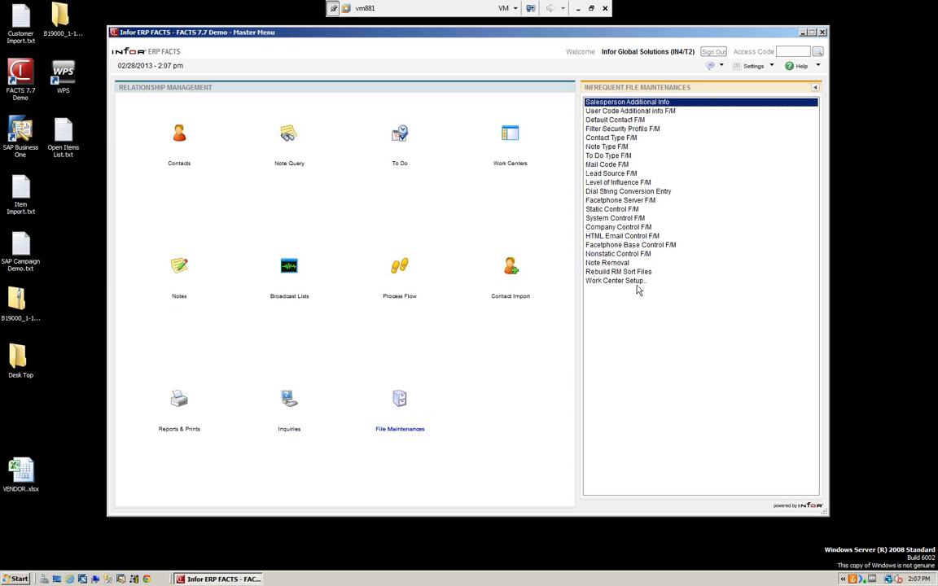
pyautogui.click(815, 87)
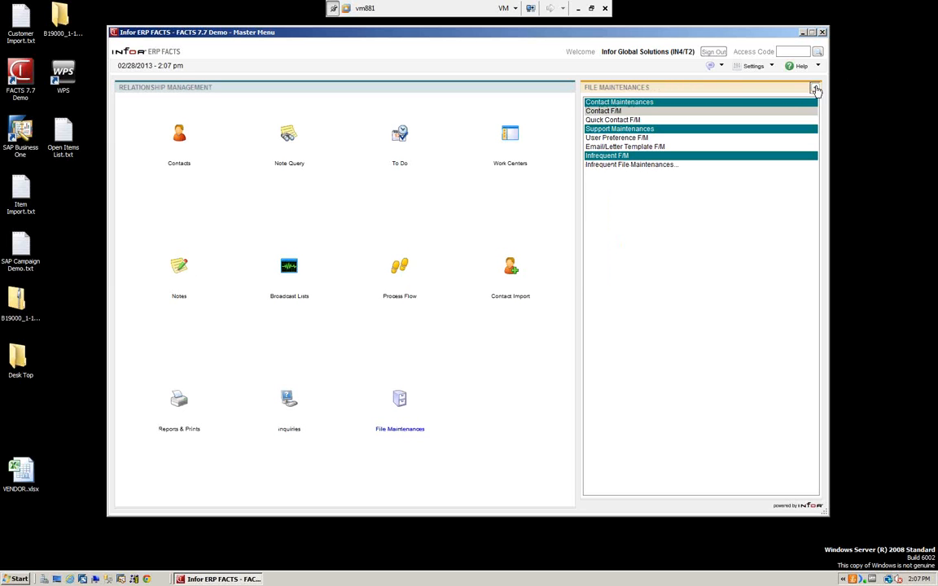
pyautogui.click(815, 87)
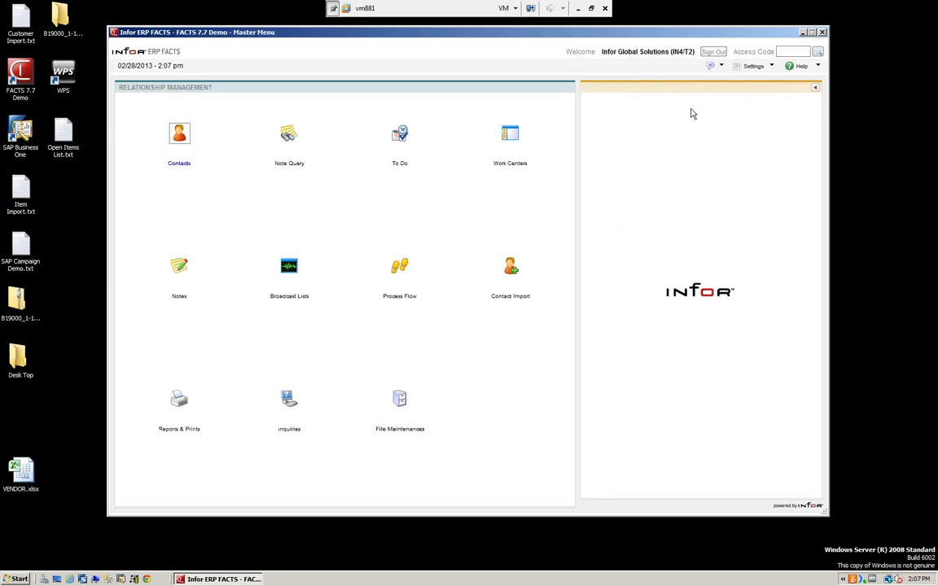
# Open the Opportunity Manager work center and view its opportunities by process/stage.
pyautogui.click(511, 134)
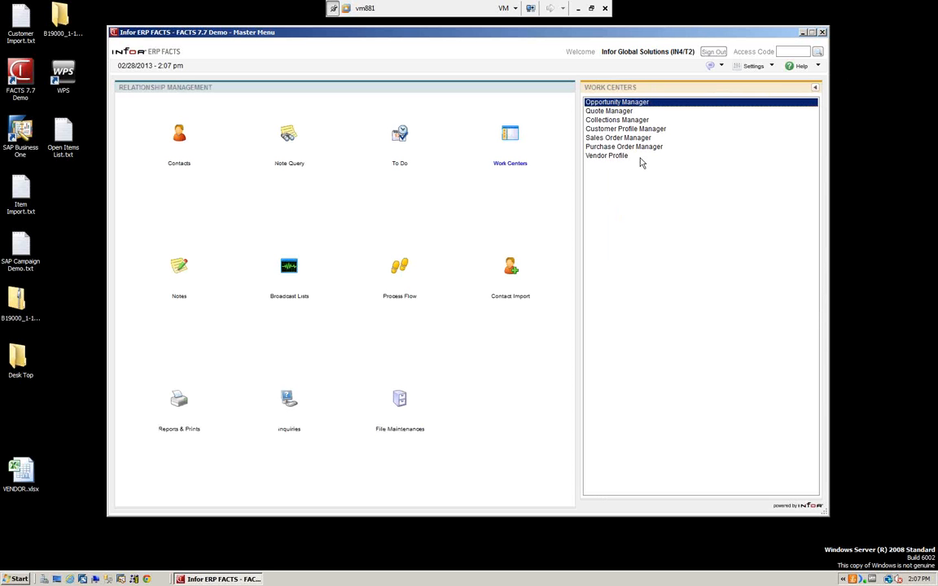
pyautogui.doubleClick(595, 103)
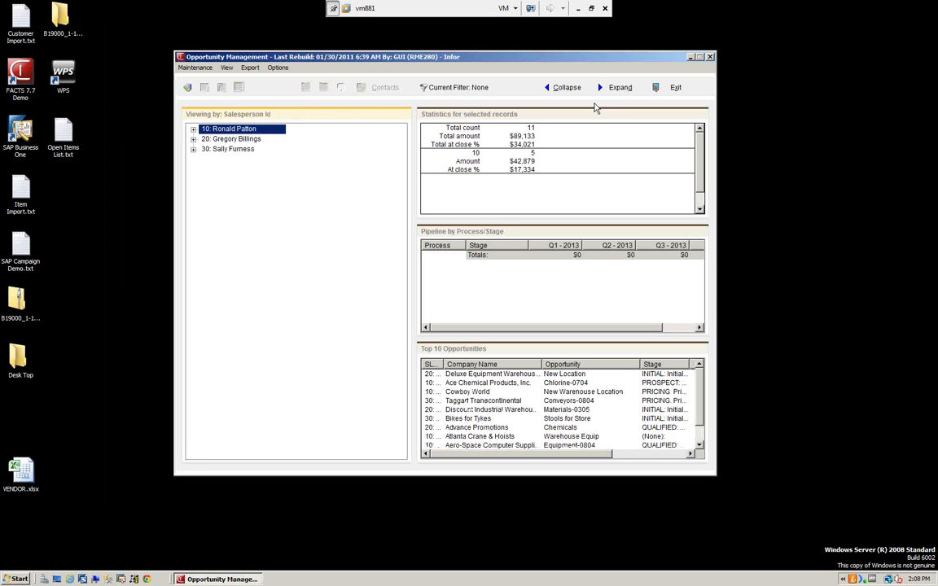
pyautogui.click(226, 68)
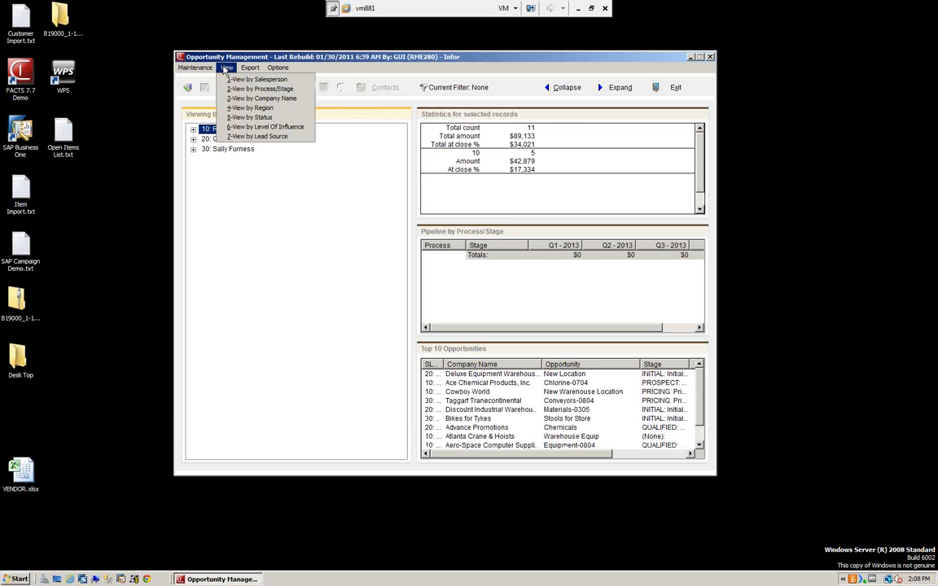
pyautogui.click(233, 89)
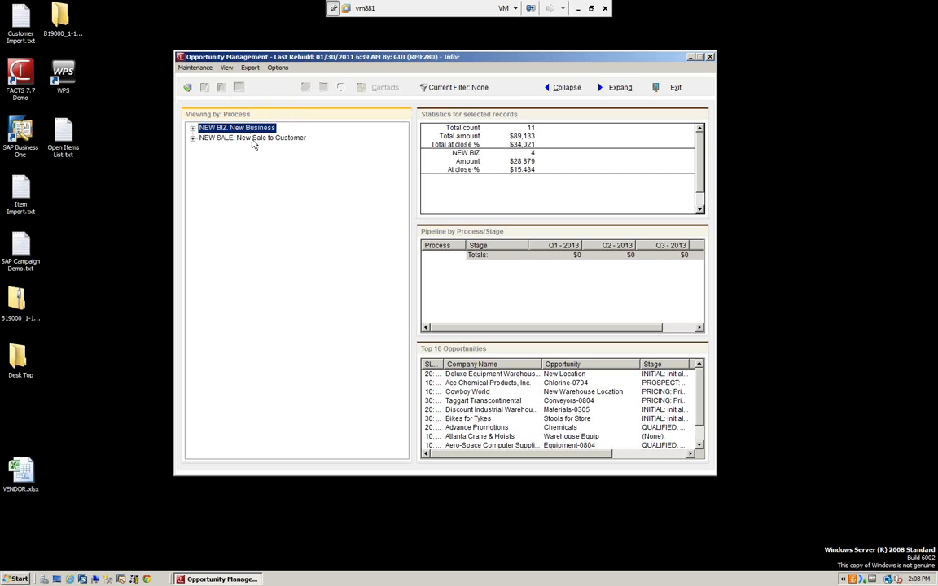
# View the opportunities by company name and expand Ace Chemical Products' Chlorine-0704 opportunity down to its close date.
pyautogui.click(227, 68)
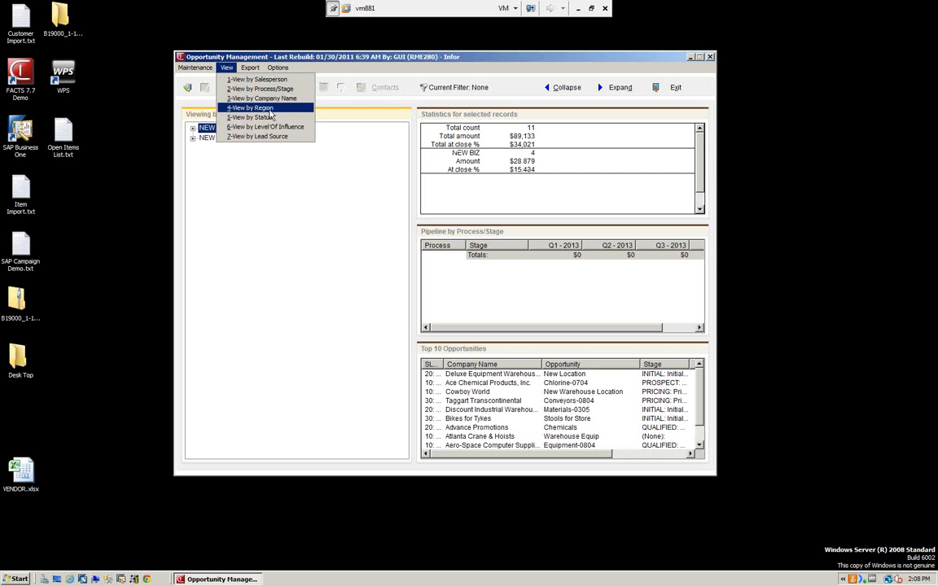
pyautogui.click(269, 98)
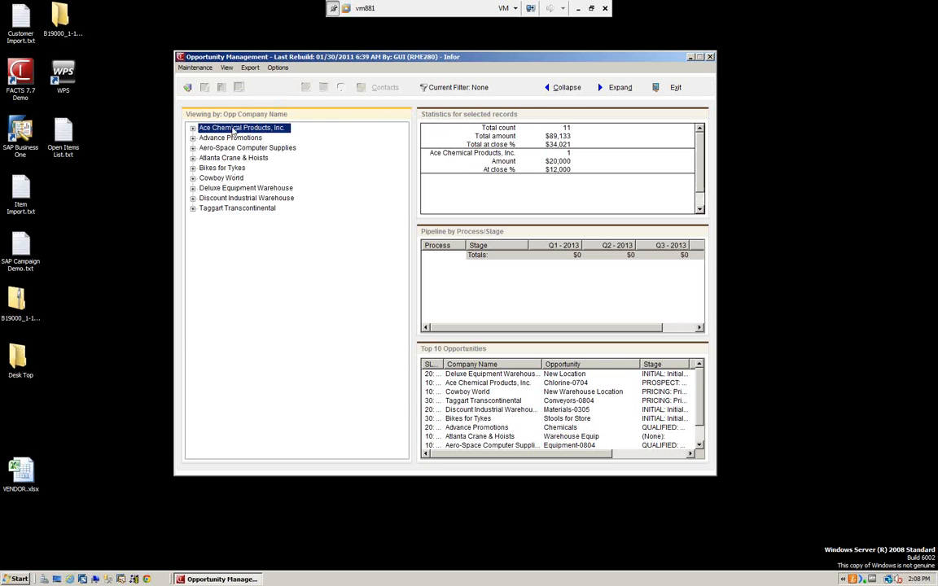
pyautogui.click(192, 128)
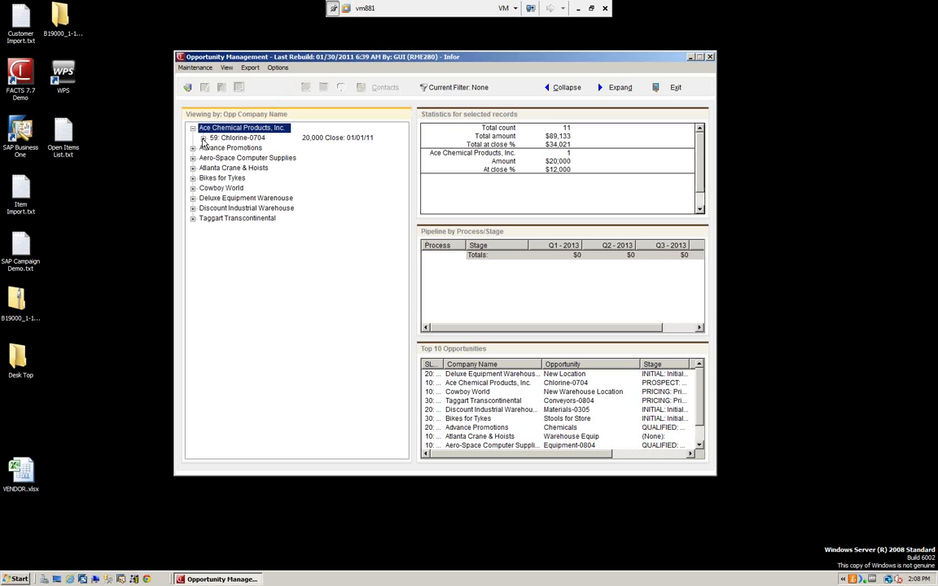
pyautogui.click(203, 138)
pyautogui.click(213, 147)
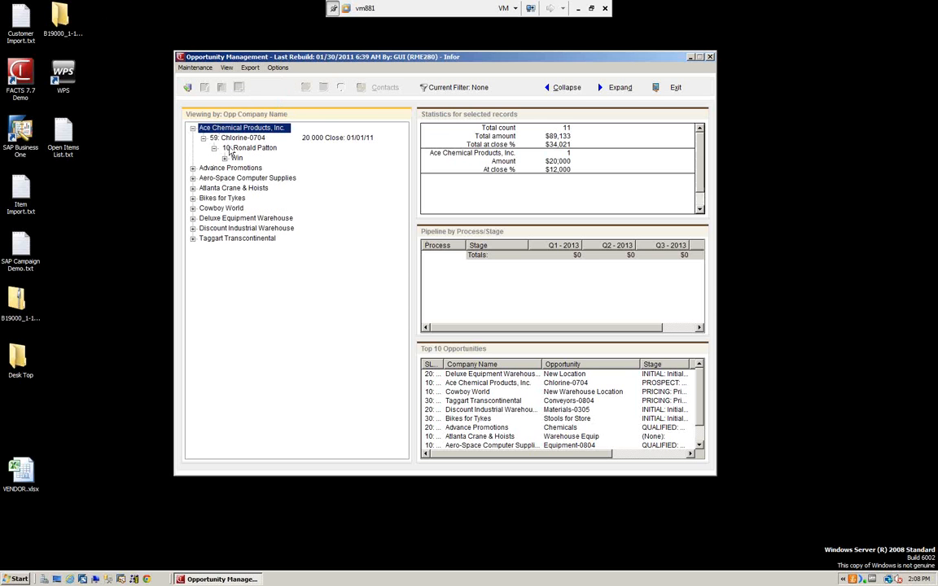
pyautogui.click(224, 158)
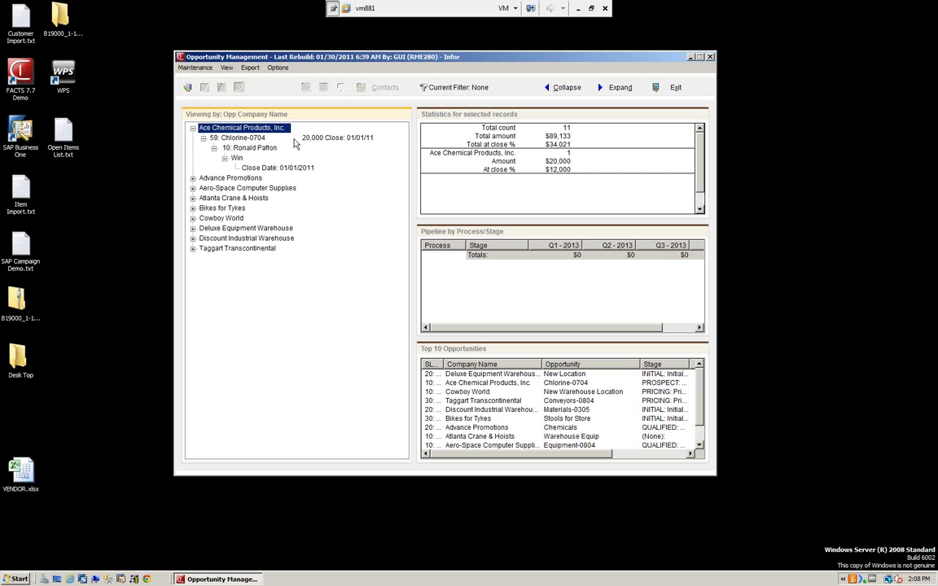
# View the opportunities by lead source, then by salesperson, expand the first salesperson down to Ace Chemical Products' opportunity, and exit the work center.
pyautogui.click(226, 68)
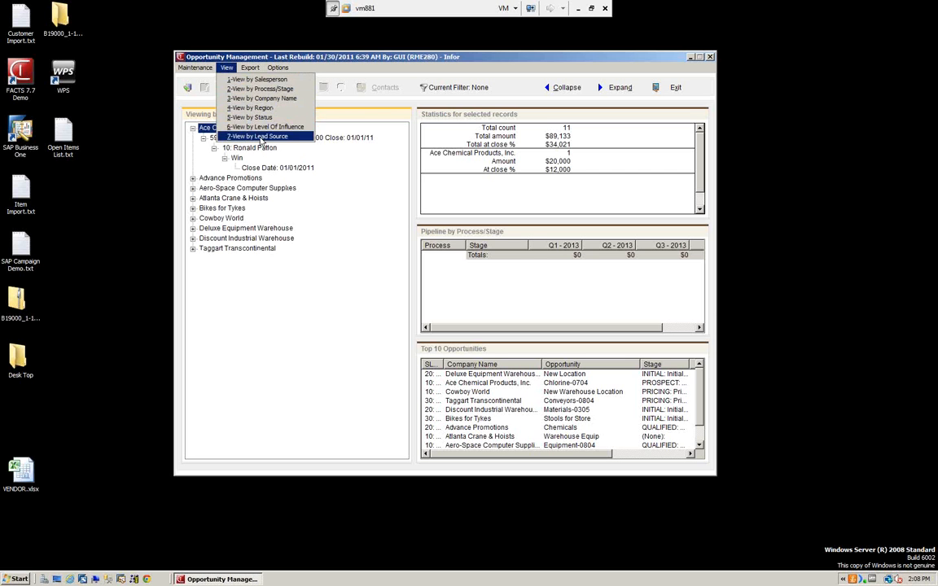
pyautogui.click(238, 136)
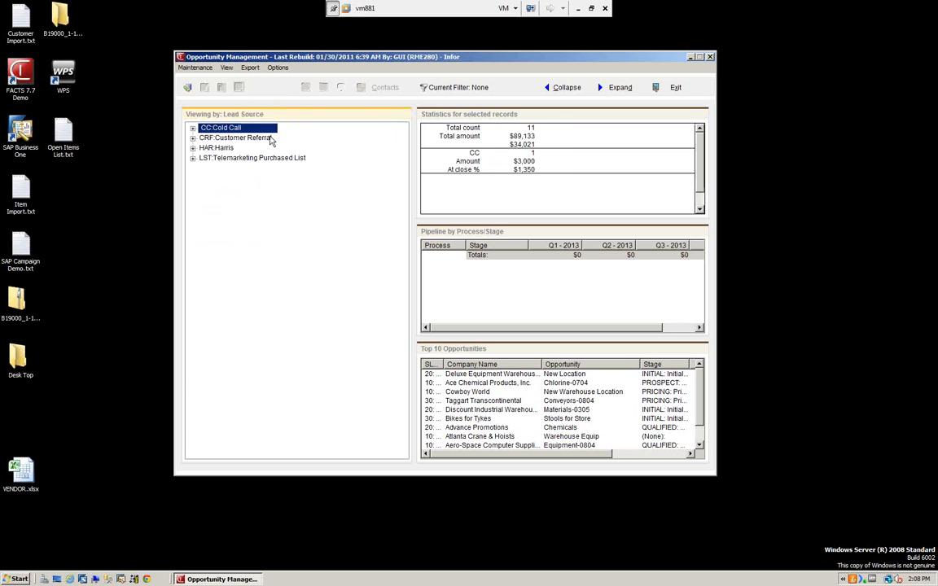
pyautogui.click(233, 70)
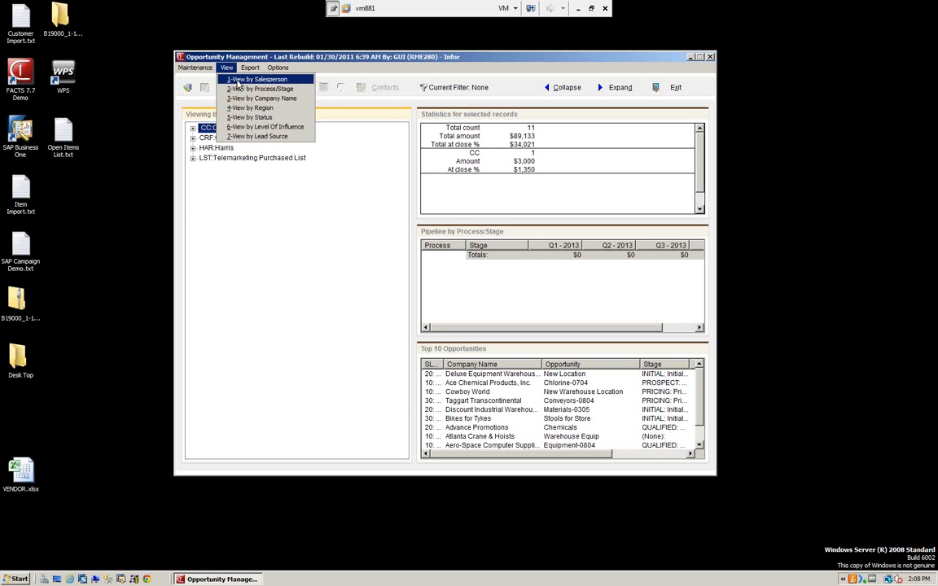
pyautogui.click(237, 80)
pyautogui.click(193, 129)
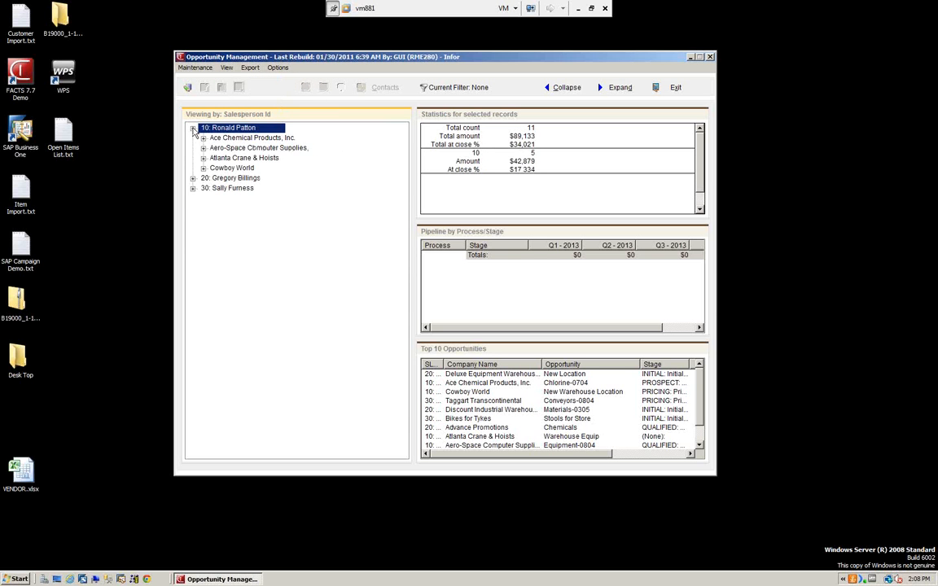
pyautogui.click(203, 139)
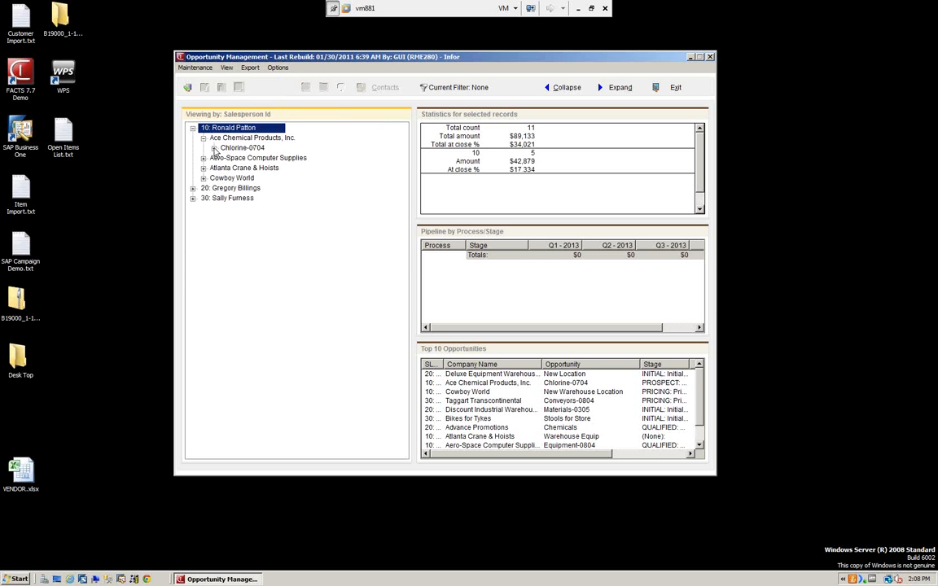
pyautogui.click(675, 88)
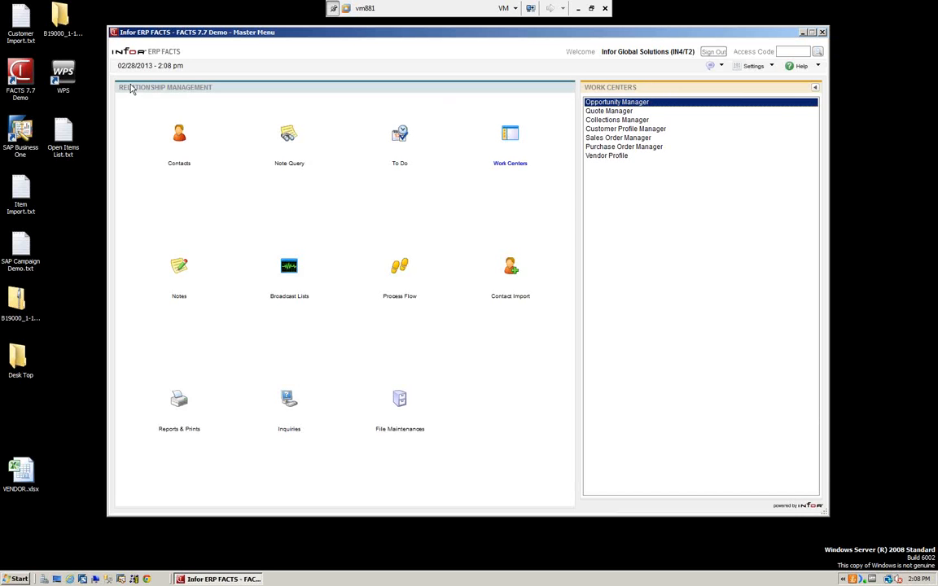
# Open the contact list, view the detail record of Southeastern Industrial Supply's contact, and close both.
pyautogui.click(180, 138)
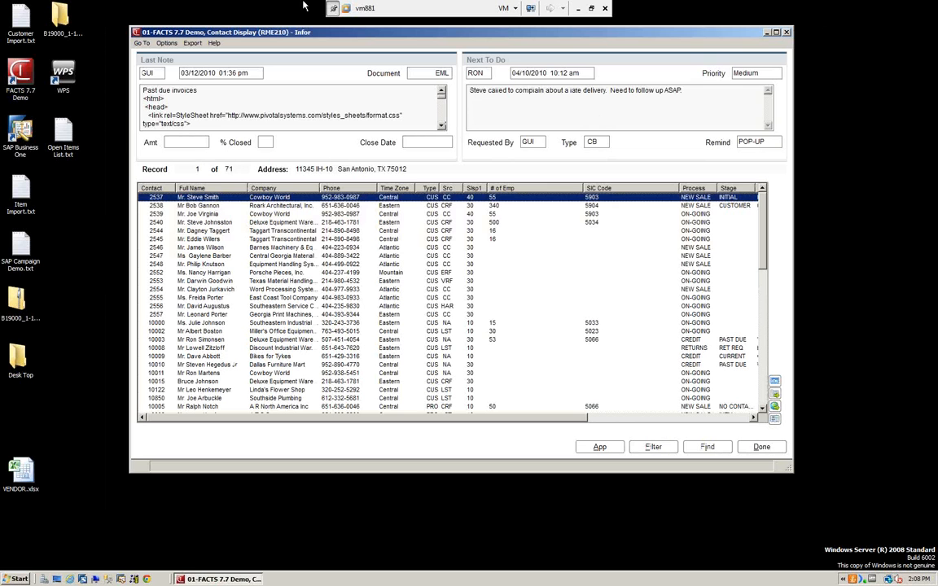
pyautogui.click(265, 323)
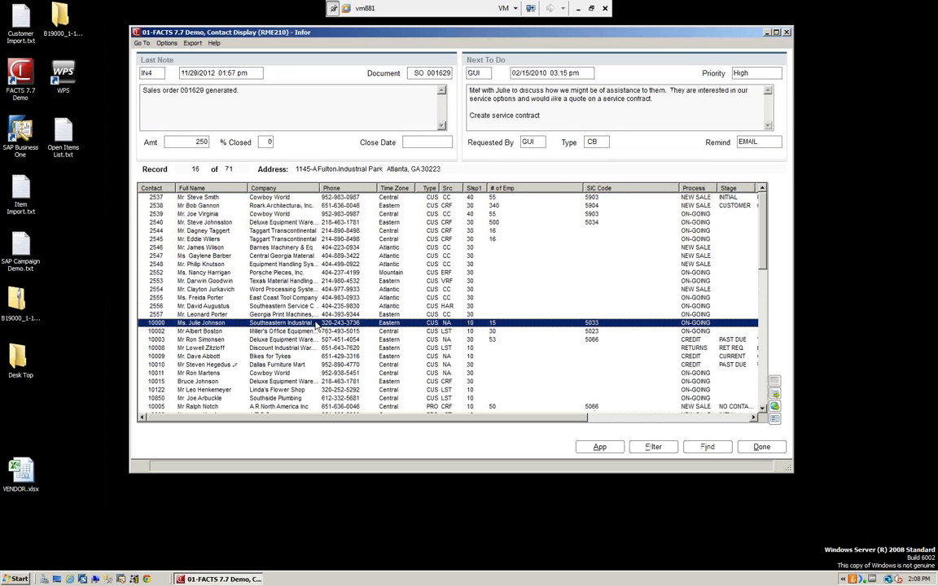
pyautogui.doubleClick(293, 322)
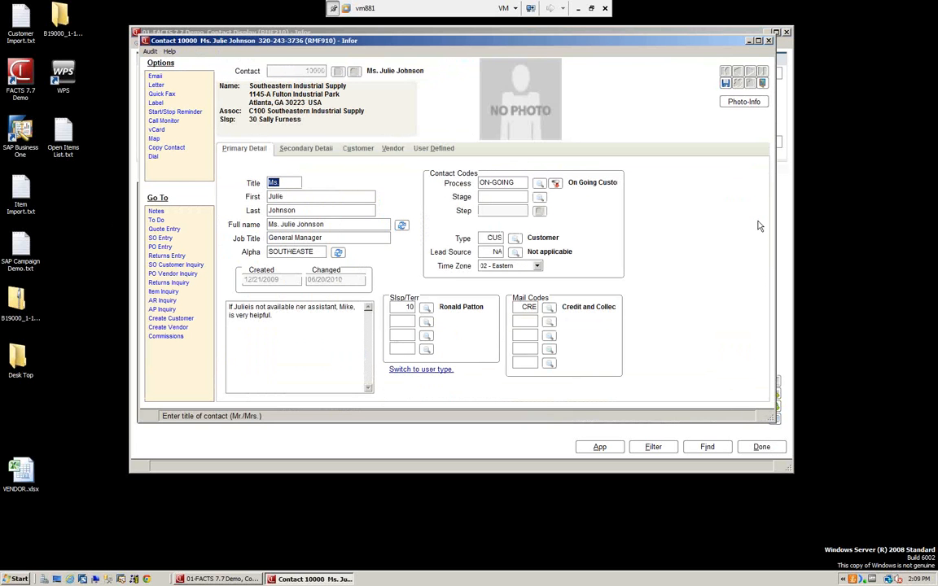
pyautogui.click(761, 82)
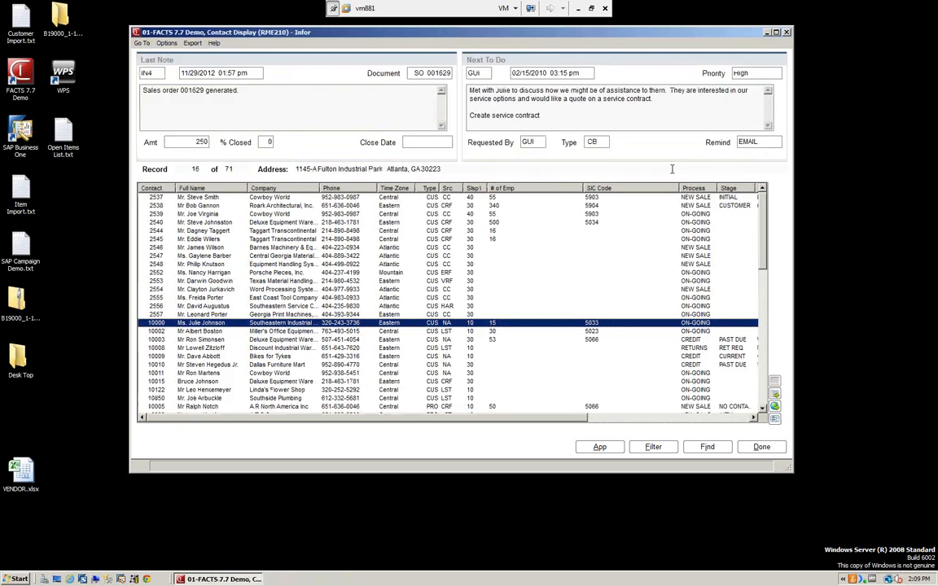
pyautogui.click(762, 447)
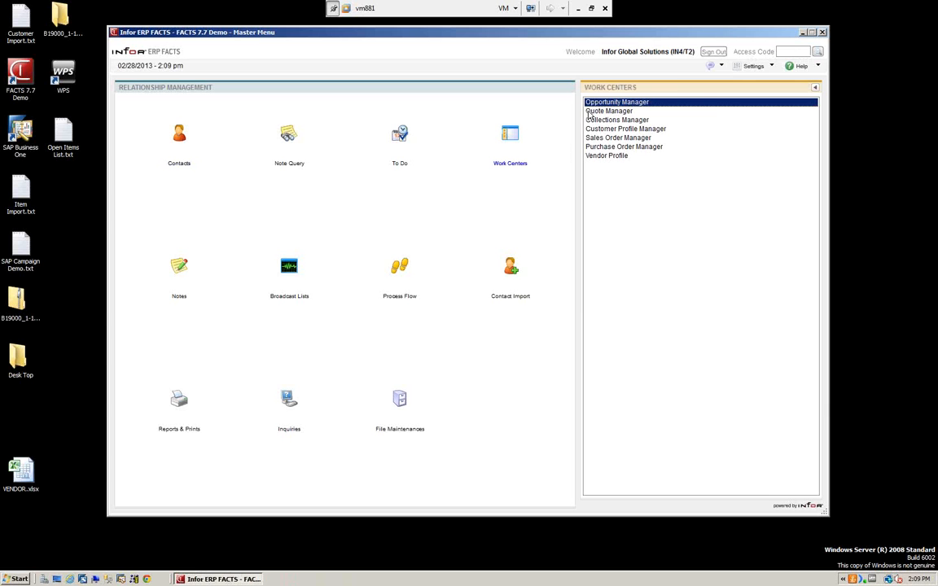
# Reopen the Opportunity Manager, examine the fully expanded salesperson tree, collapse it, and list the second salesperson's companies.
pyautogui.doubleClick(592, 106)
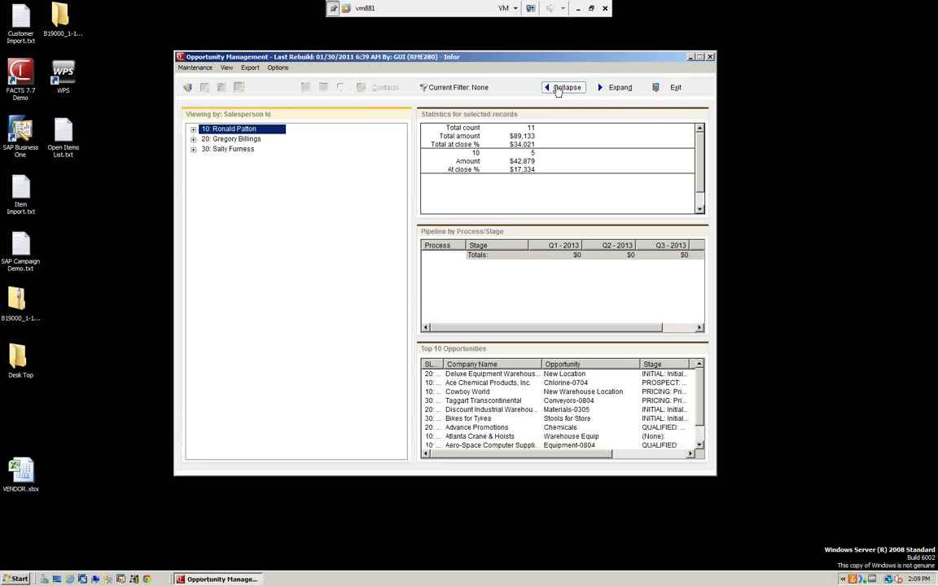
pyautogui.click(611, 87)
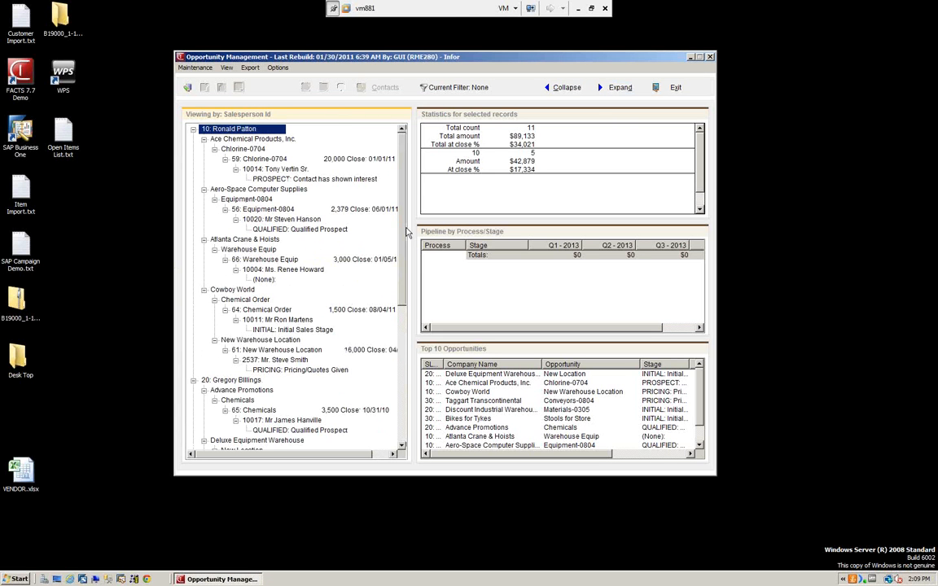
pyautogui.moveTo(402, 236); pyautogui.dragTo(373, 141)
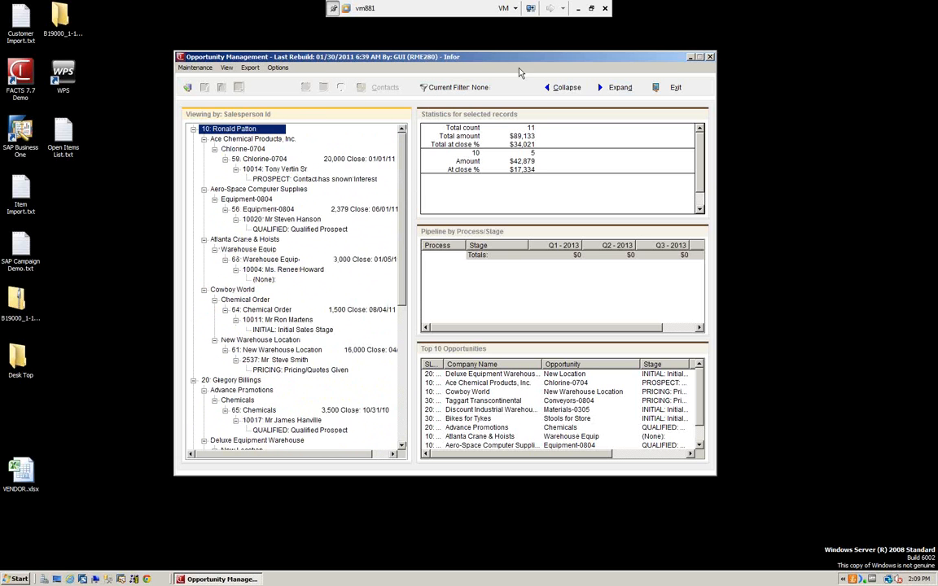
pyautogui.moveTo(428, 59); pyautogui.dragTo(373, 45)
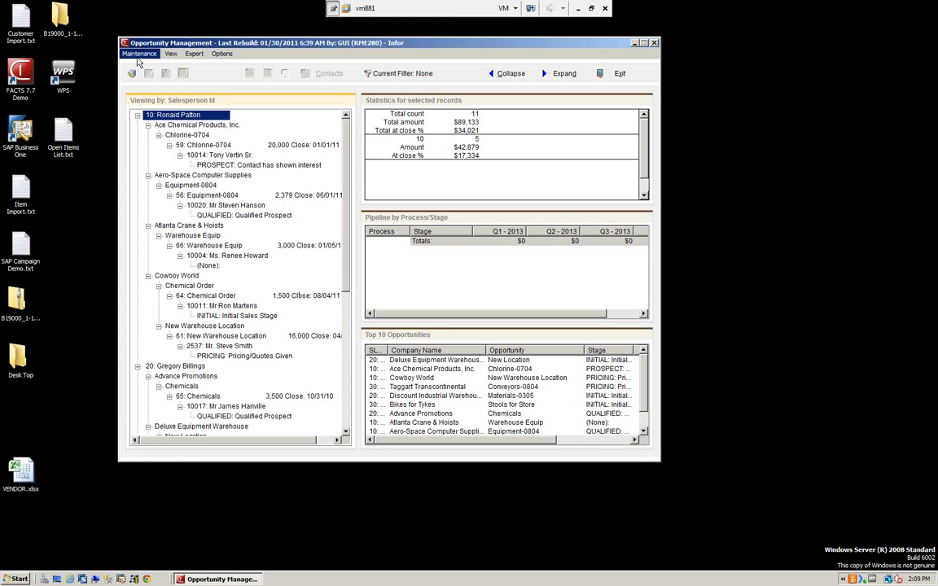
pyautogui.click(493, 75)
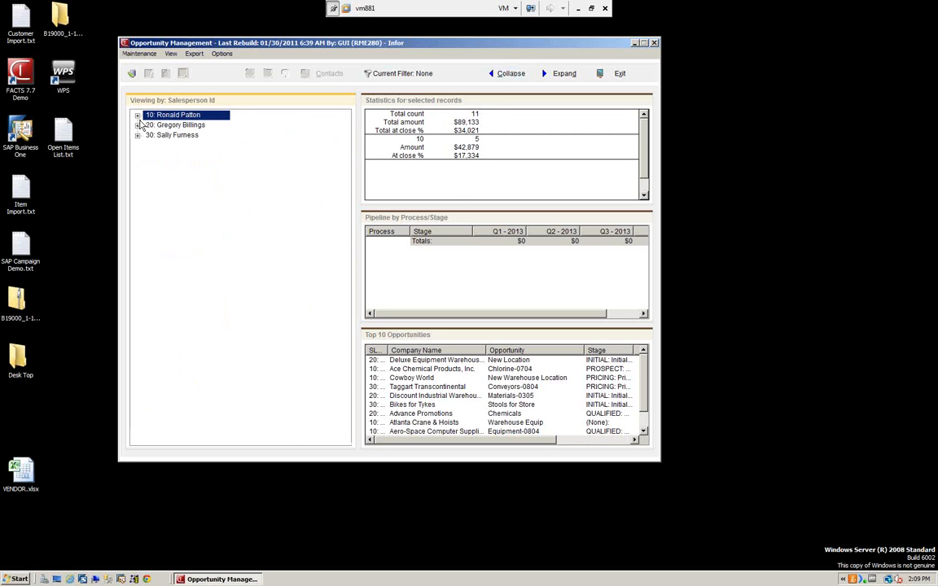
pyautogui.click(138, 126)
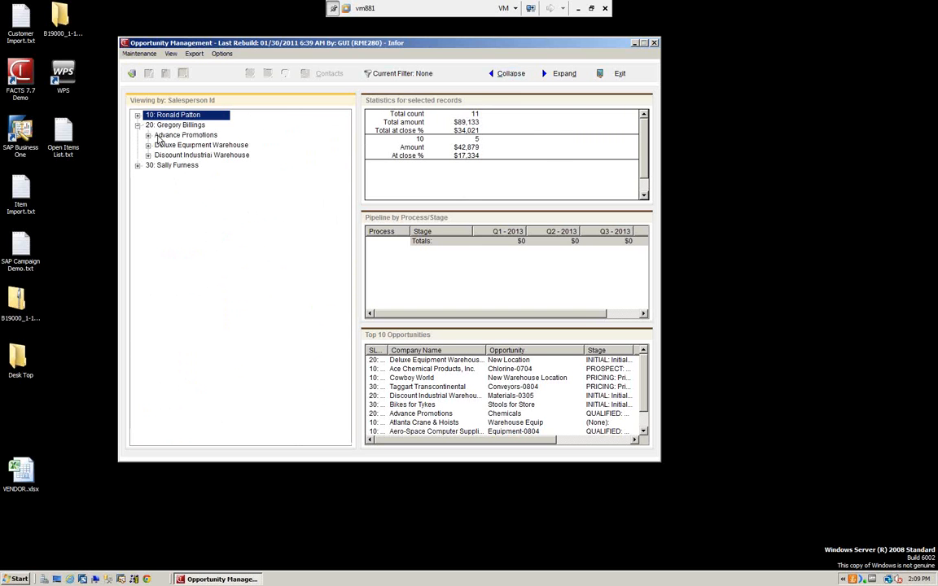
pyautogui.click(171, 54)
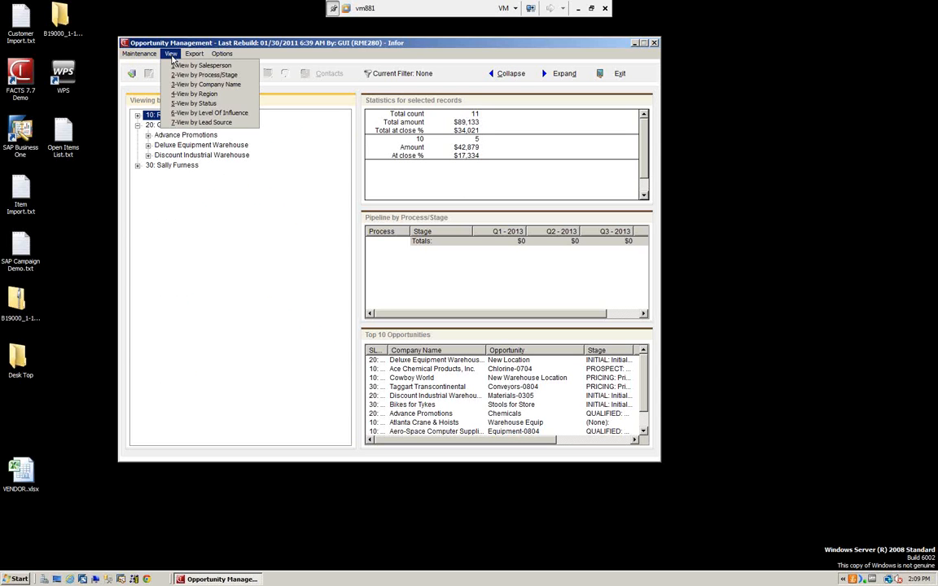
# Create an opportunity for Southeastern Industrial Supply named "Demo" with the description "This is a demo".
pyautogui.moveTo(186, 56)
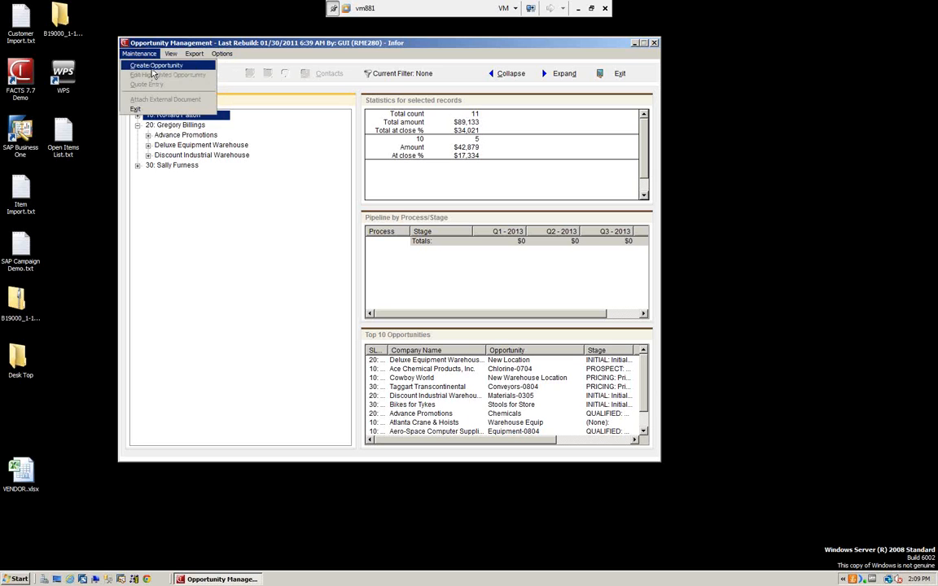
pyautogui.click(151, 65)
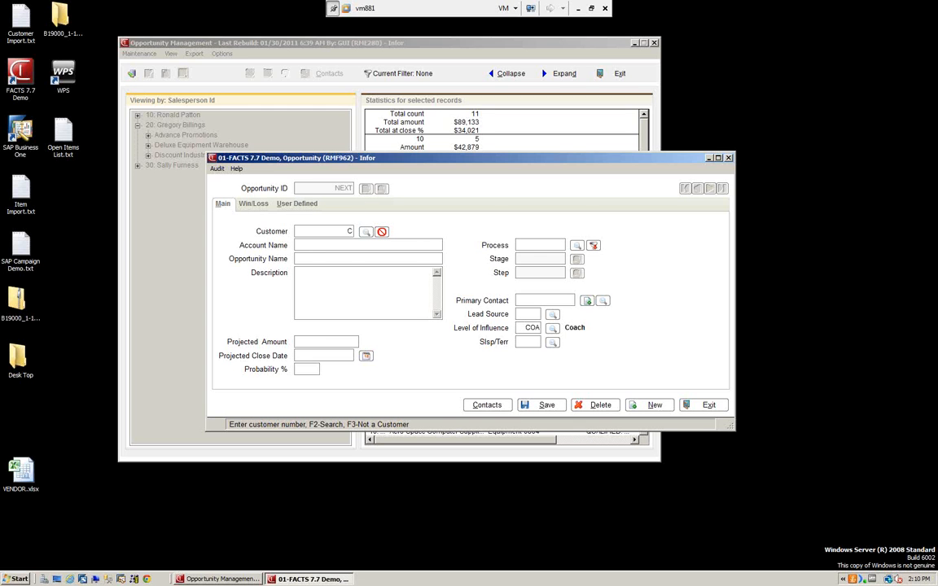
pyautogui.press('Tab')
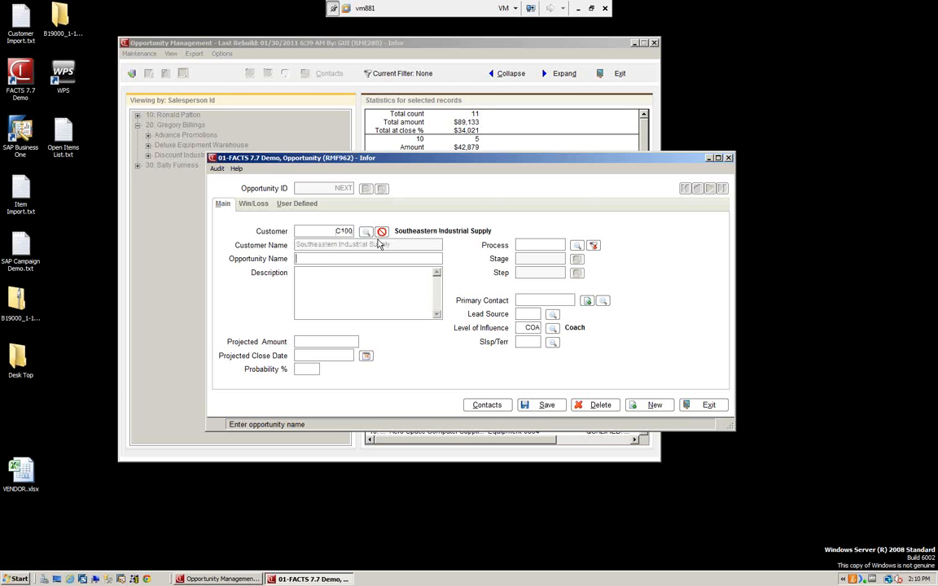
pyautogui.write('Demo')
pyautogui.press('Tab')
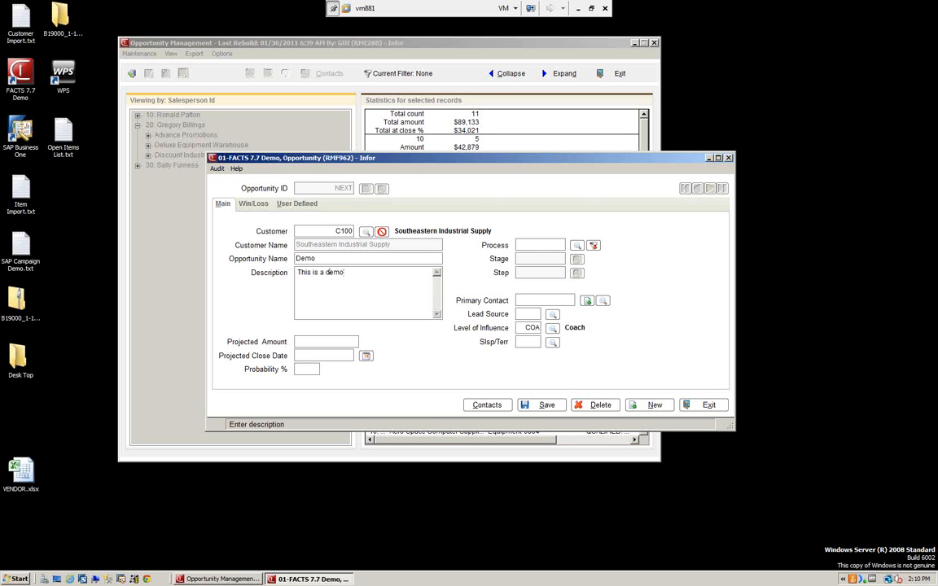
# Set the opportunity's projected amount to 100,000, projected close date to 12/31/2013 and probability to 85%.
pyautogui.click(314, 336)
pyautogui.press('Tab')
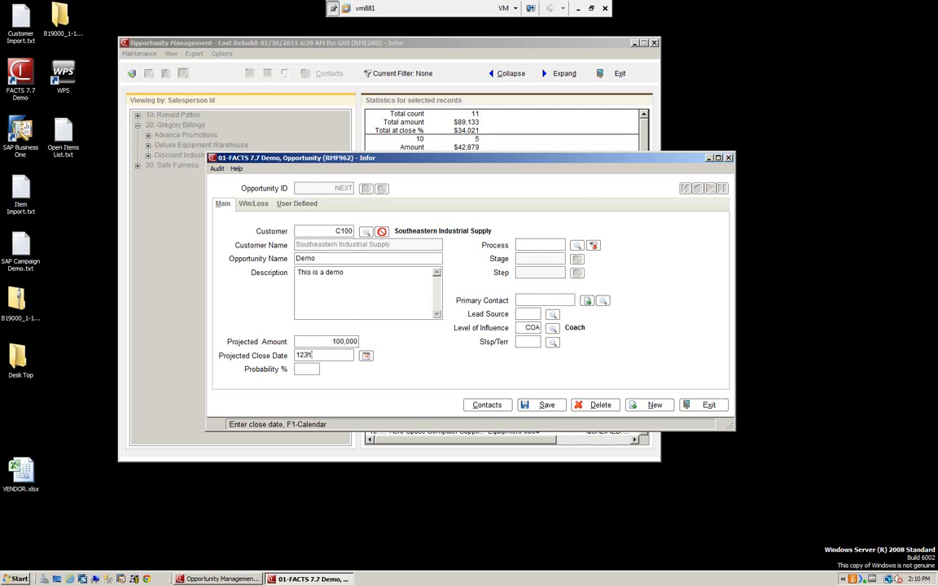
pyautogui.write('1231')
pyautogui.press('Tab')
pyautogui.press('Tab')
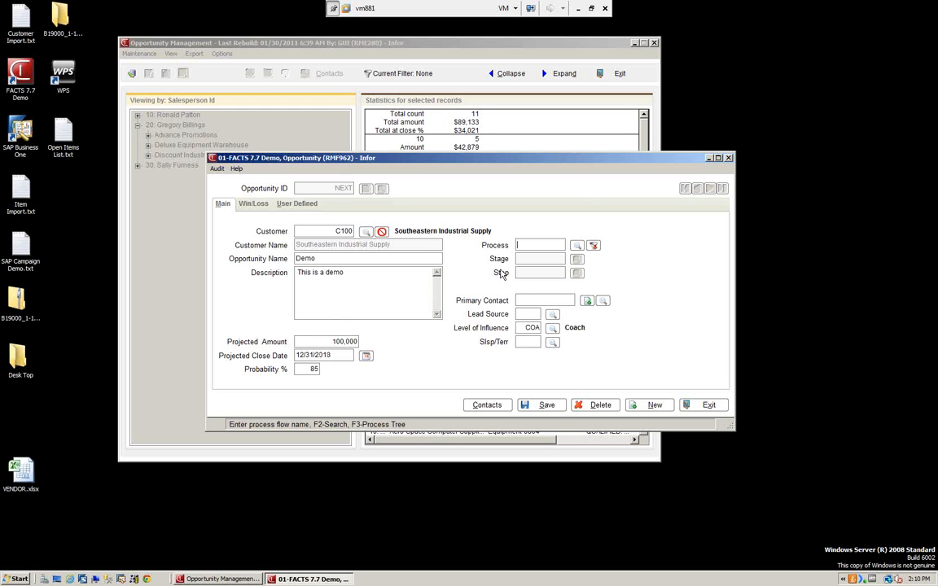
# Assign the opportunity the NEW BIZ process with stage PROSPECT and step FIRST MTG.
pyautogui.click(576, 245)
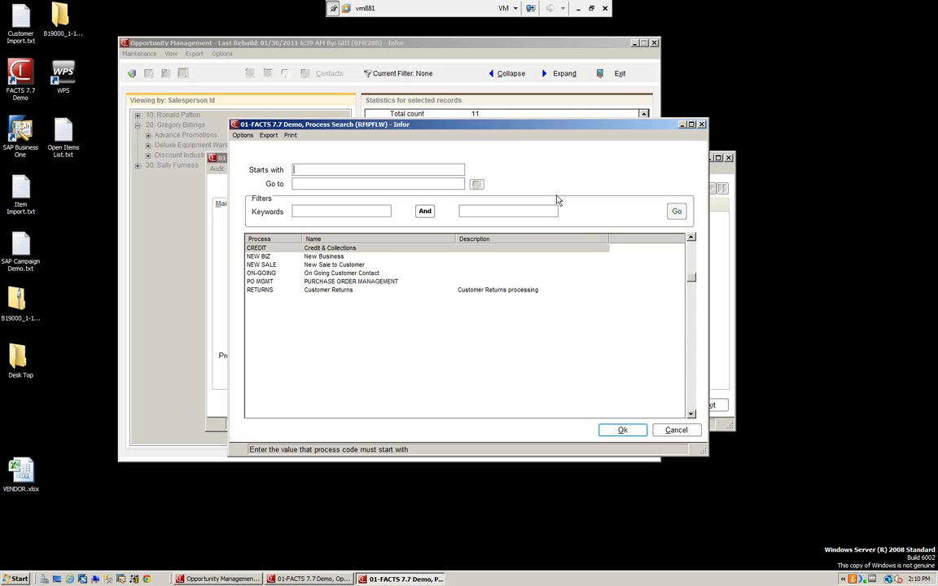
pyautogui.click(379, 257)
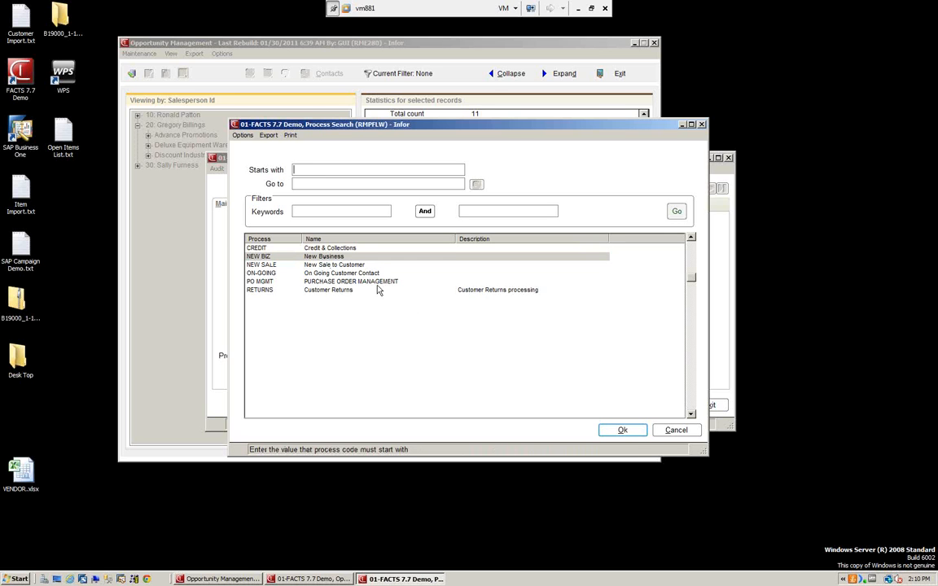
pyautogui.click(622, 430)
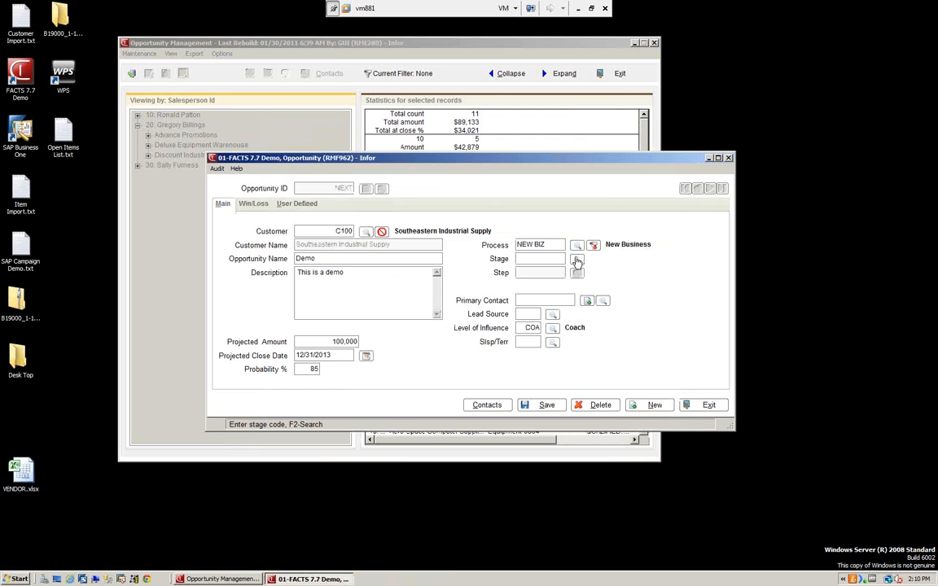
pyautogui.click(578, 260)
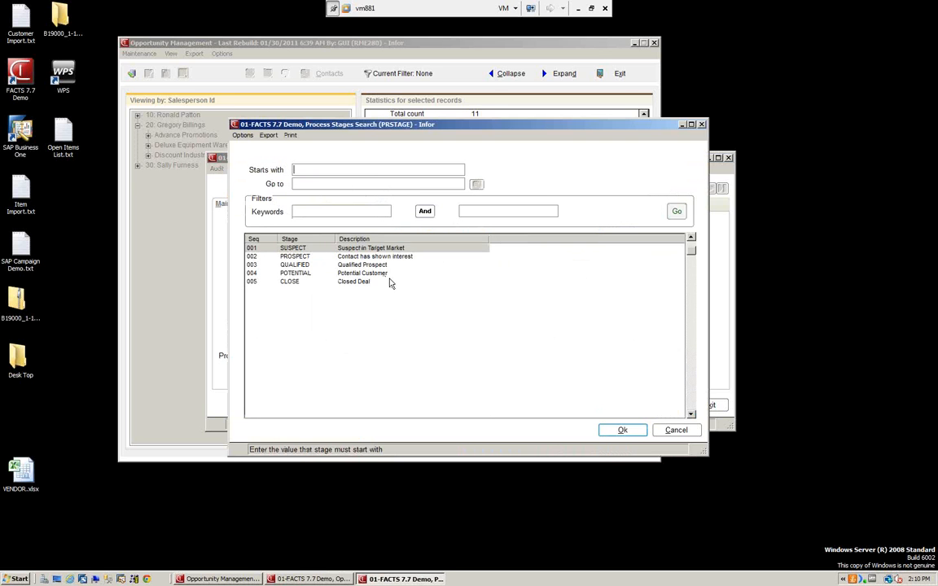
pyautogui.click(287, 258)
pyautogui.click(623, 431)
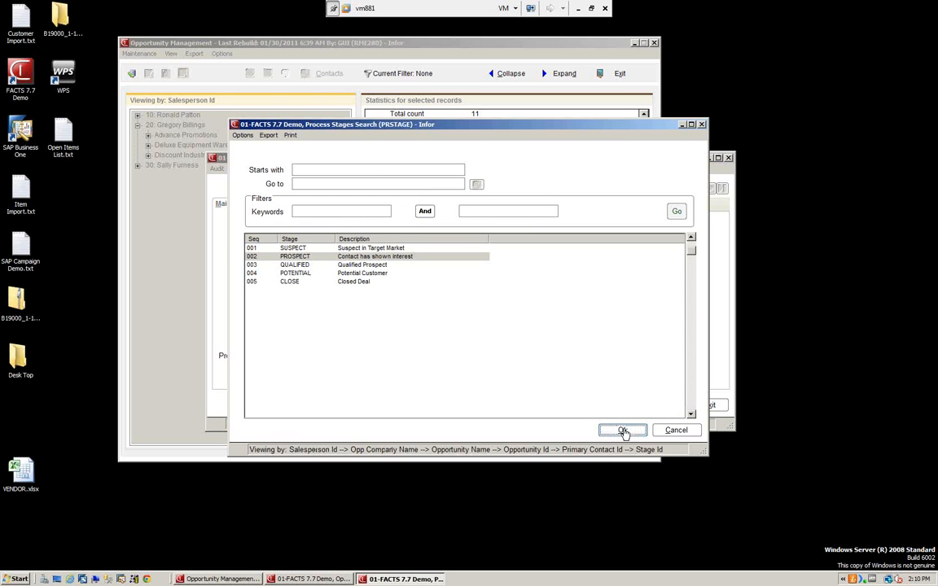
pyautogui.click(578, 271)
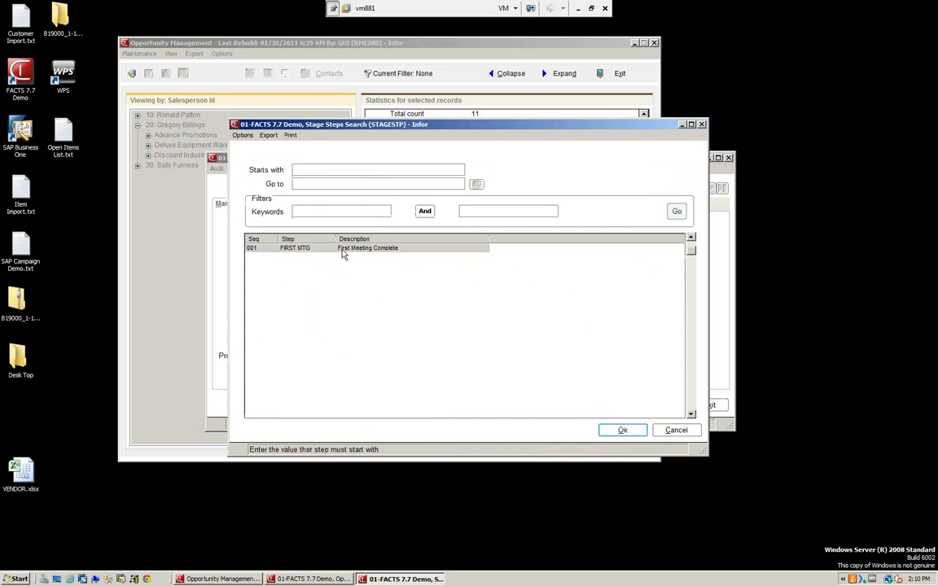
pyautogui.click(627, 431)
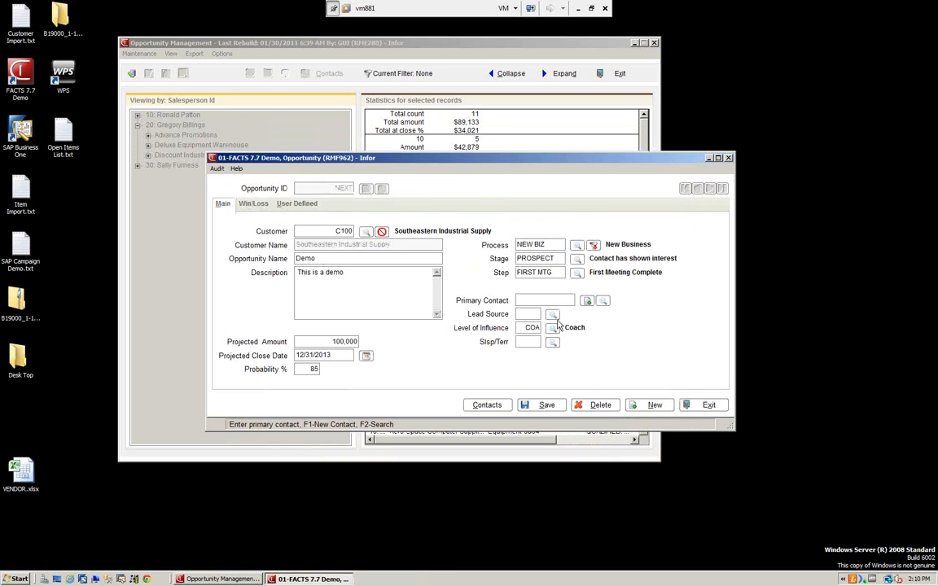
# Assign Southeastern Industrial Supply's existing contact as the opportunity's primary contact and show the win/loss details.
pyautogui.click(605, 302)
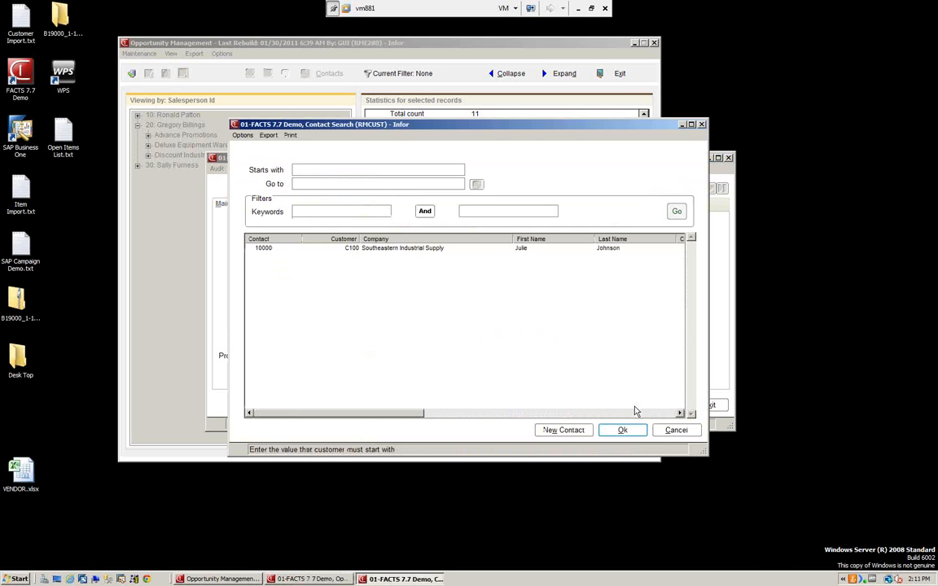
pyautogui.click(622, 430)
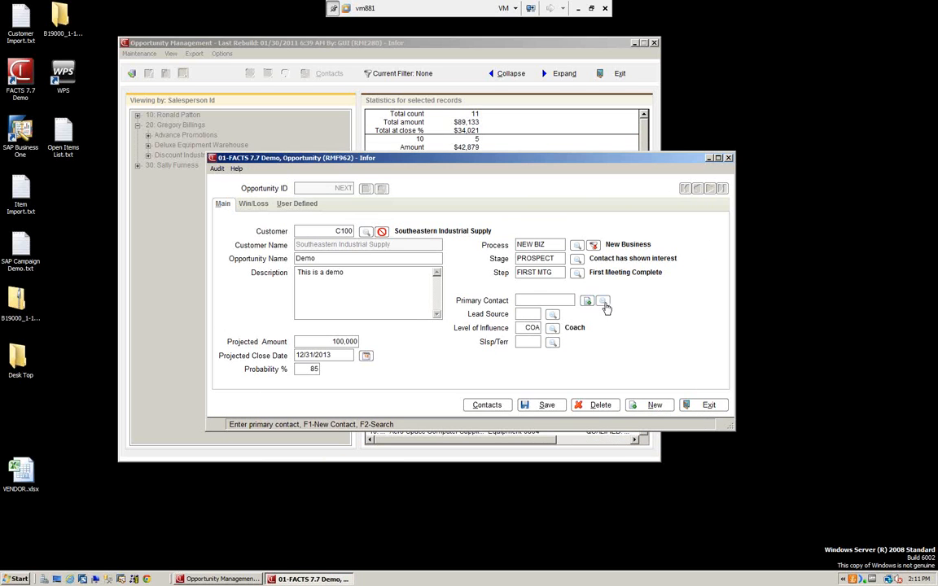
pyautogui.click(603, 301)
pyautogui.doubleClick(443, 248)
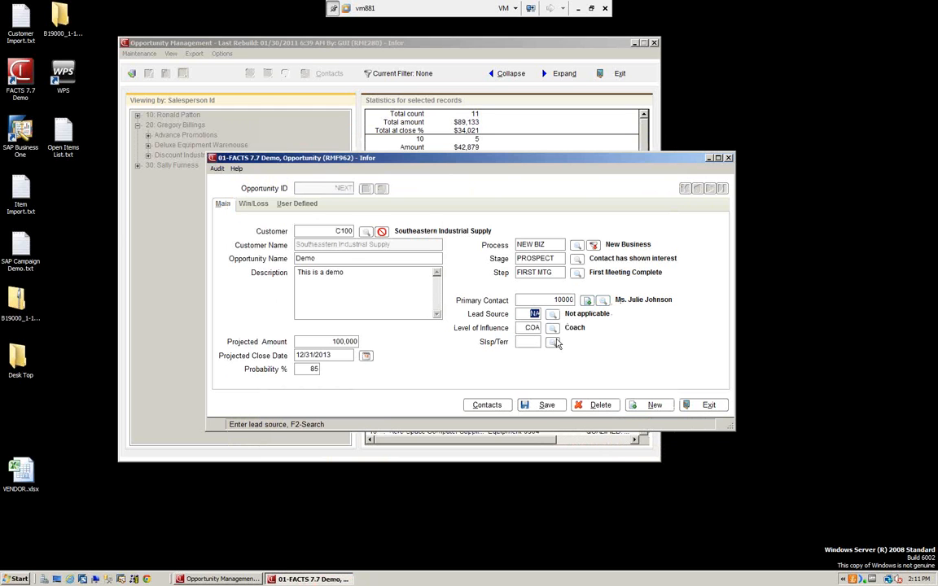
pyautogui.click(253, 203)
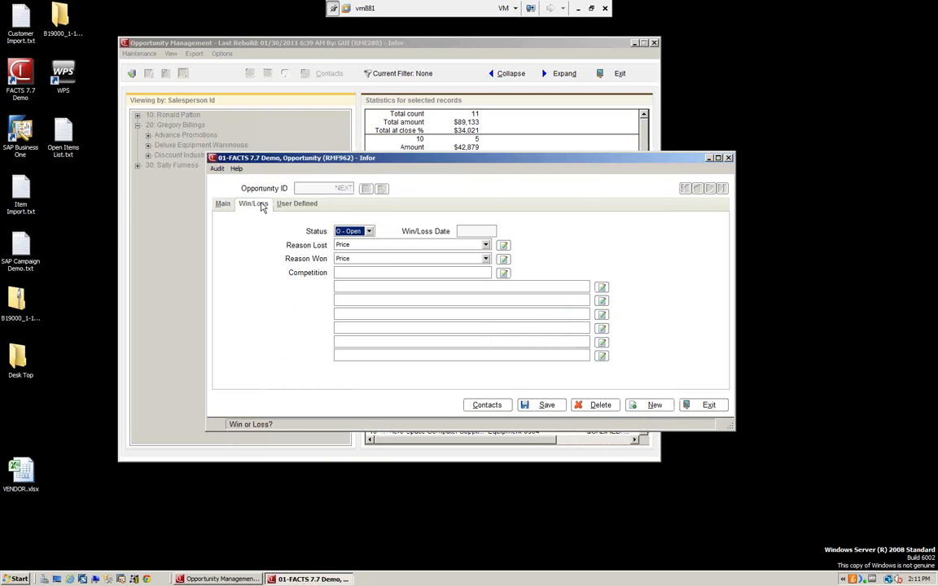
# Review the status and lost-reason choices, keeping the status O - Open and the reason Price, and show the user-defined fields.
pyautogui.click(368, 231)
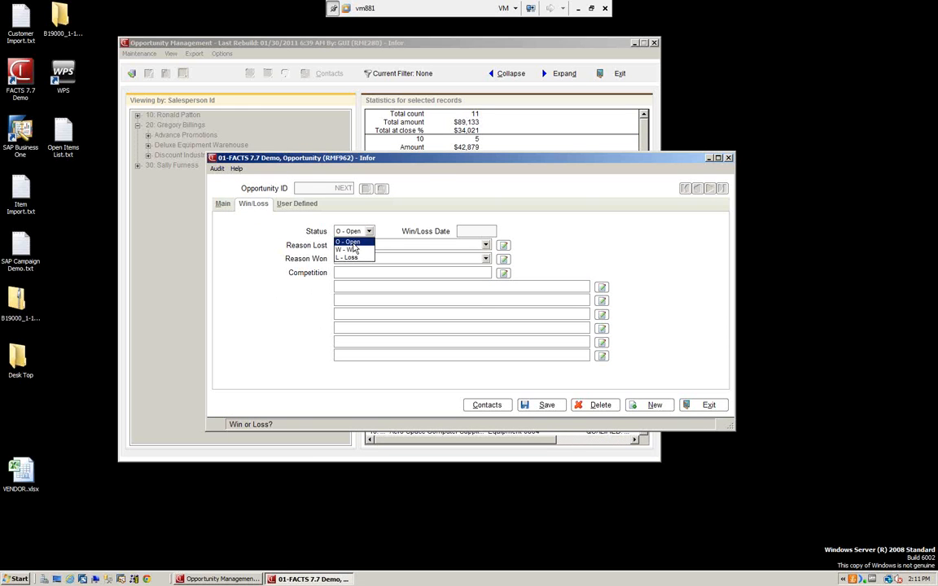
pyautogui.click(363, 243)
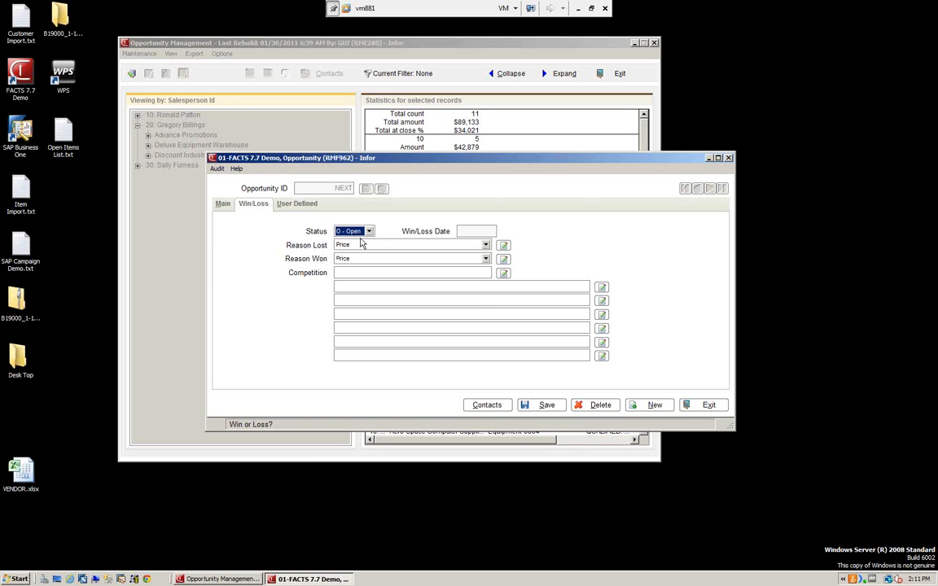
pyautogui.click(487, 245)
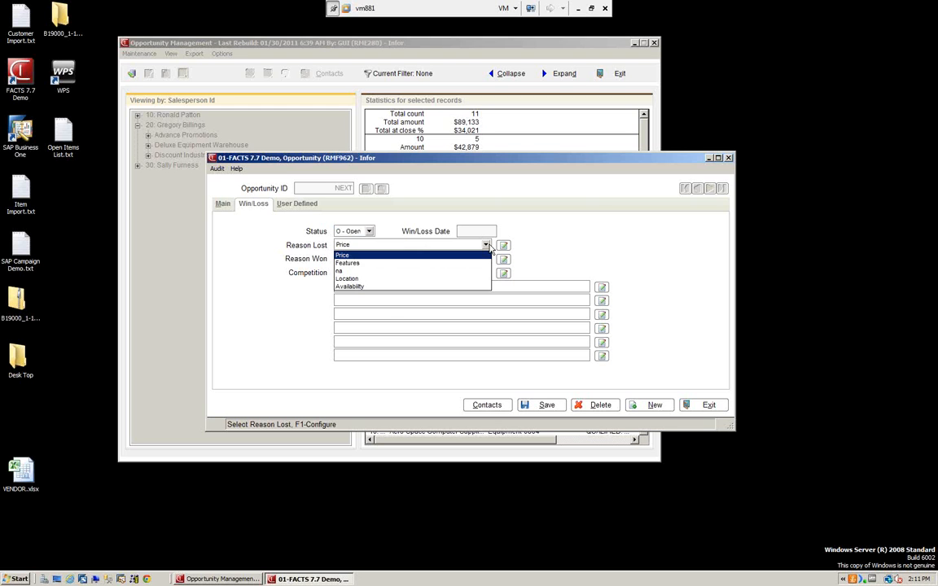
pyautogui.click(292, 296)
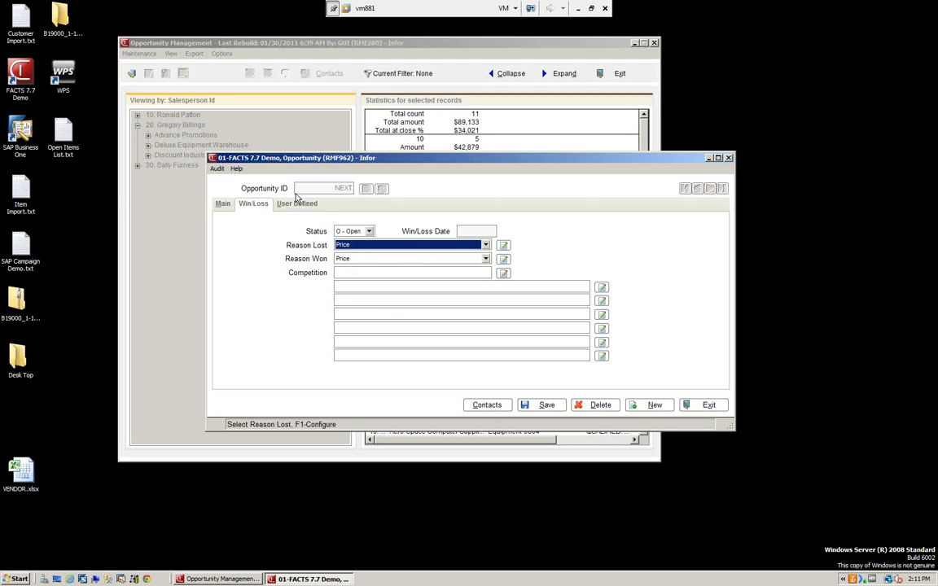
pyautogui.click(296, 205)
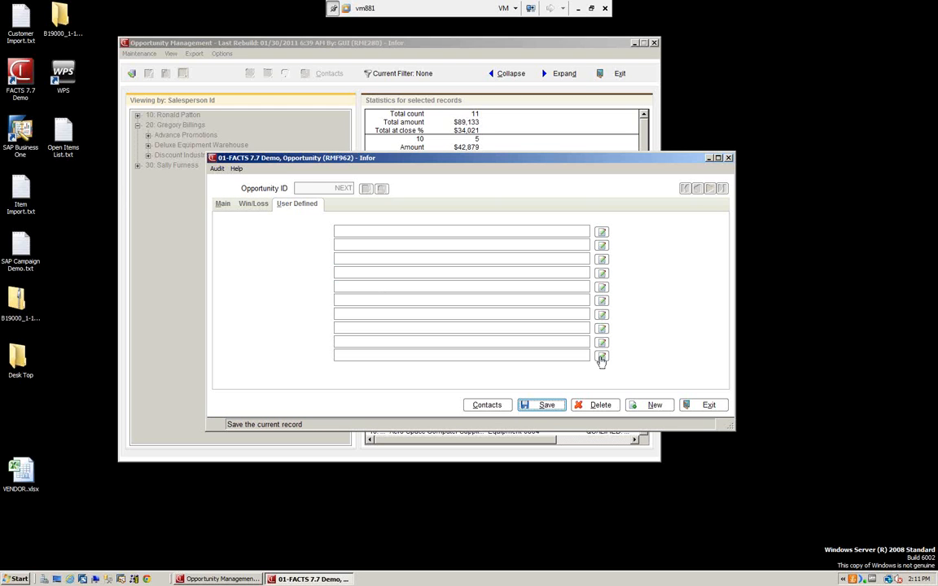
# Assign salesperson/territory 30 to the Demo opportunity and save it.
pyautogui.click(546, 408)
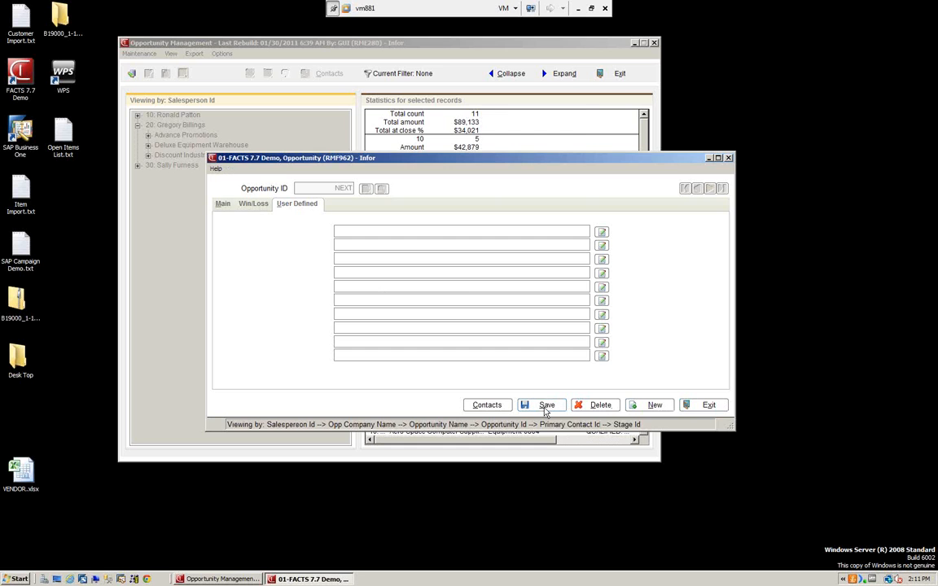
pyautogui.click(488, 329)
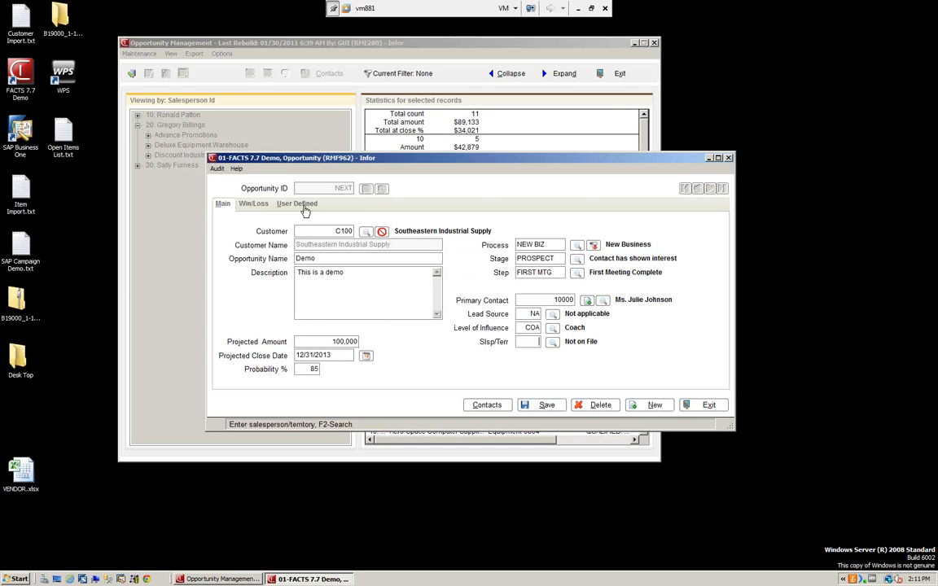
pyautogui.click(552, 343)
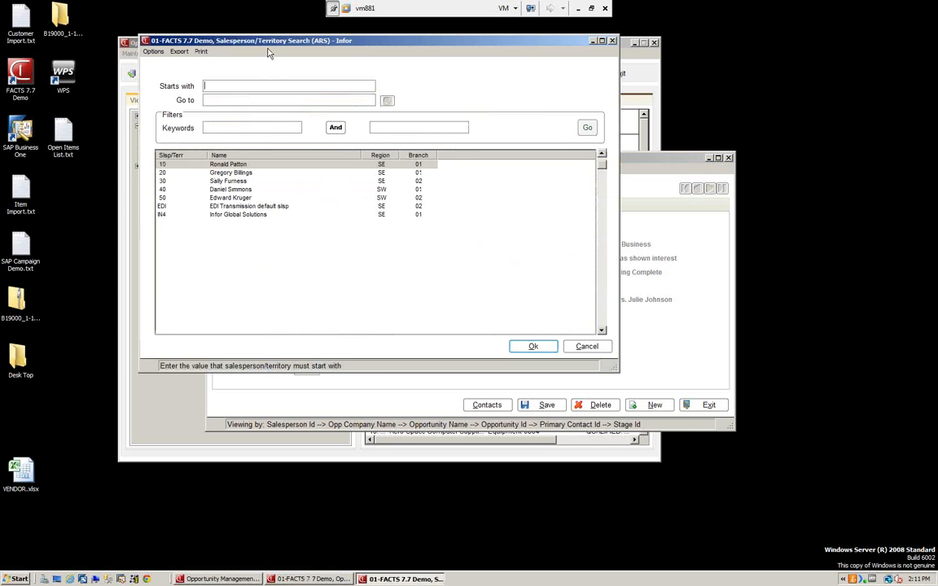
pyautogui.click(229, 181)
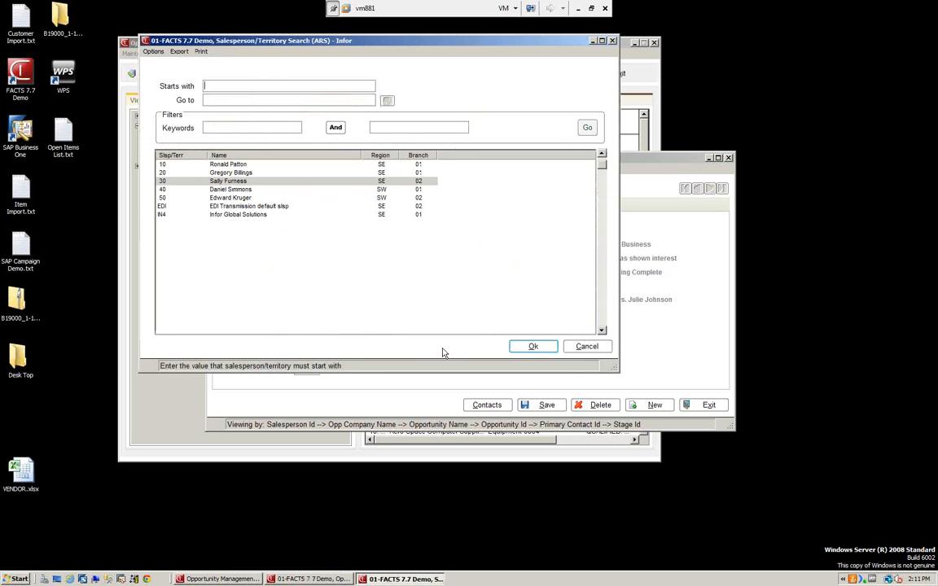
pyautogui.click(533, 346)
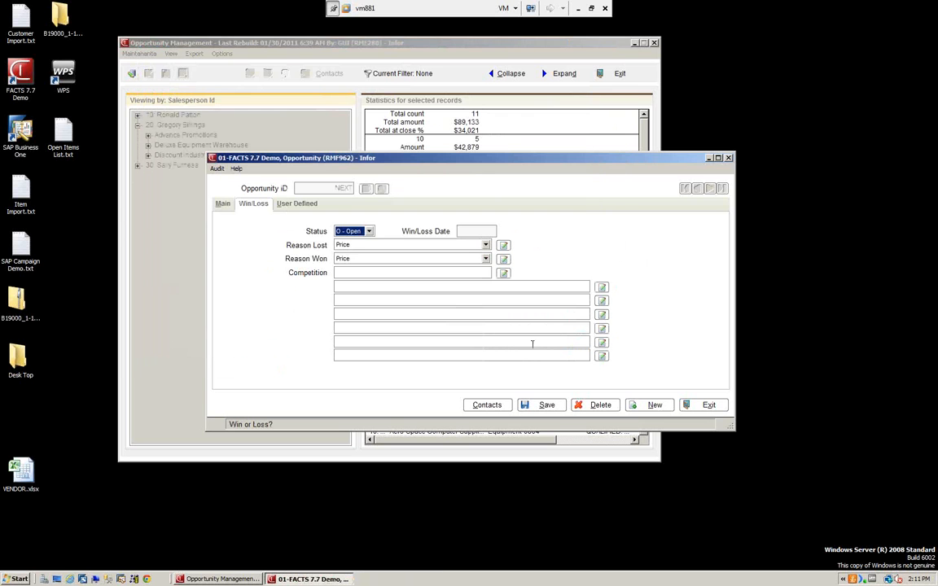
pyautogui.click(547, 405)
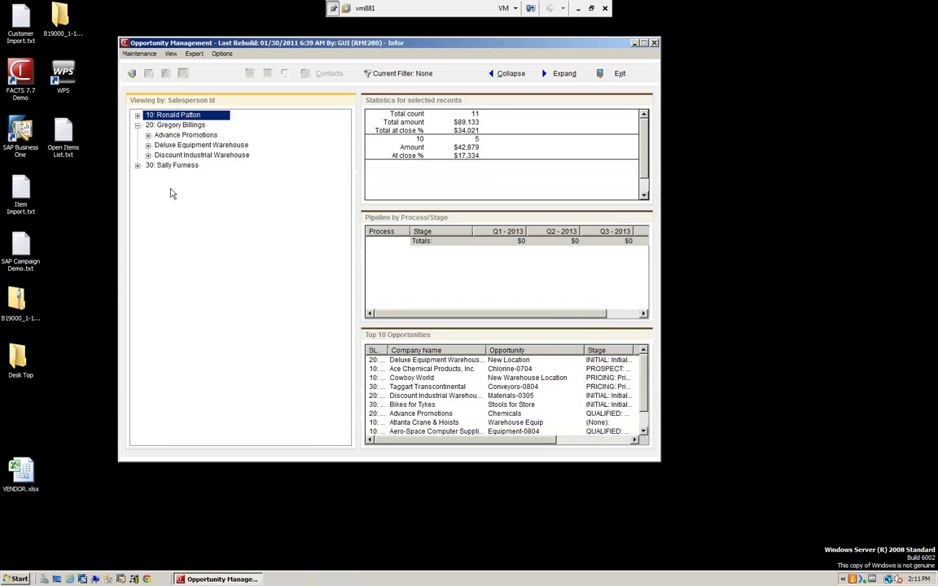
# Expand salesperson 30 in the opportunity tree to check for the new opportunity, and look through the maintenance and view commands.
pyautogui.click(138, 166)
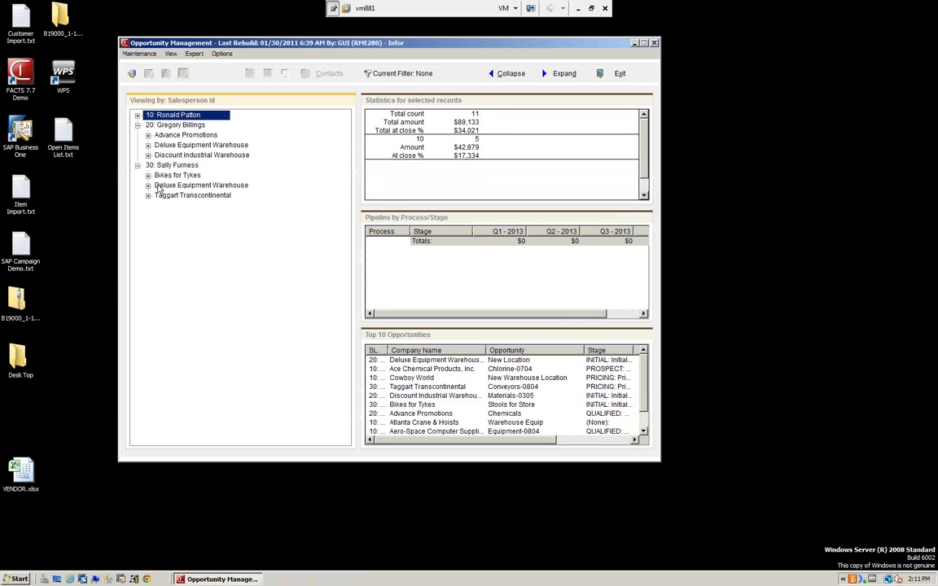
pyautogui.click(138, 57)
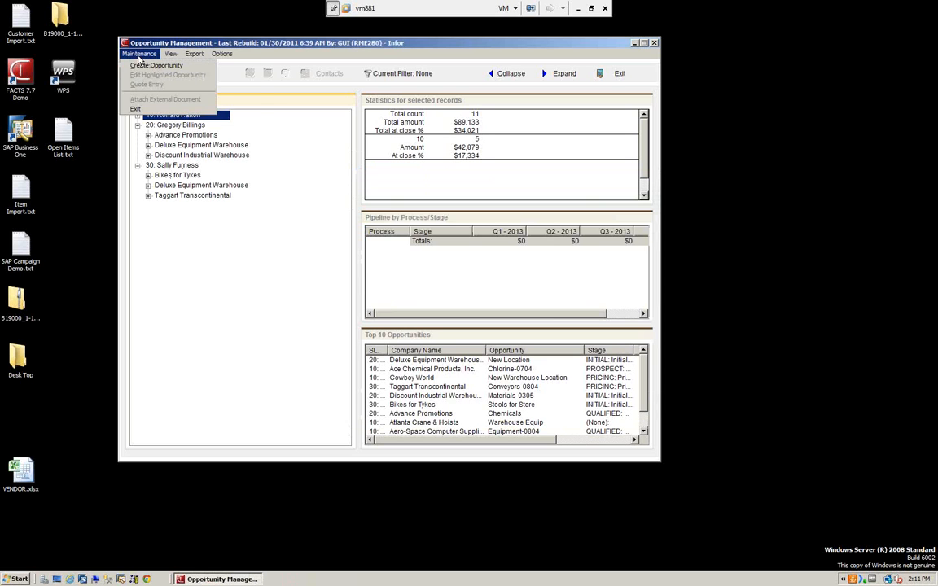
pyautogui.moveTo(171, 55)
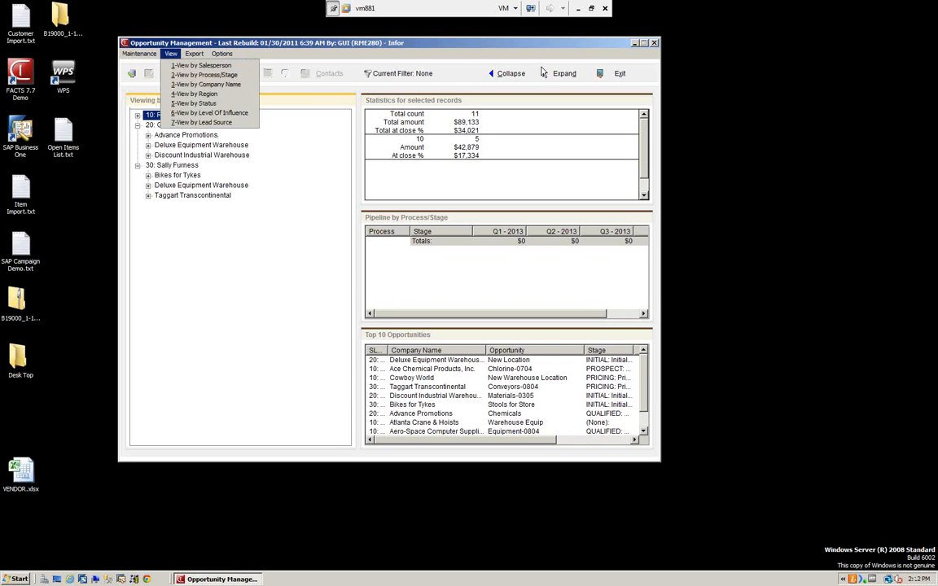
pyautogui.click(316, 226)
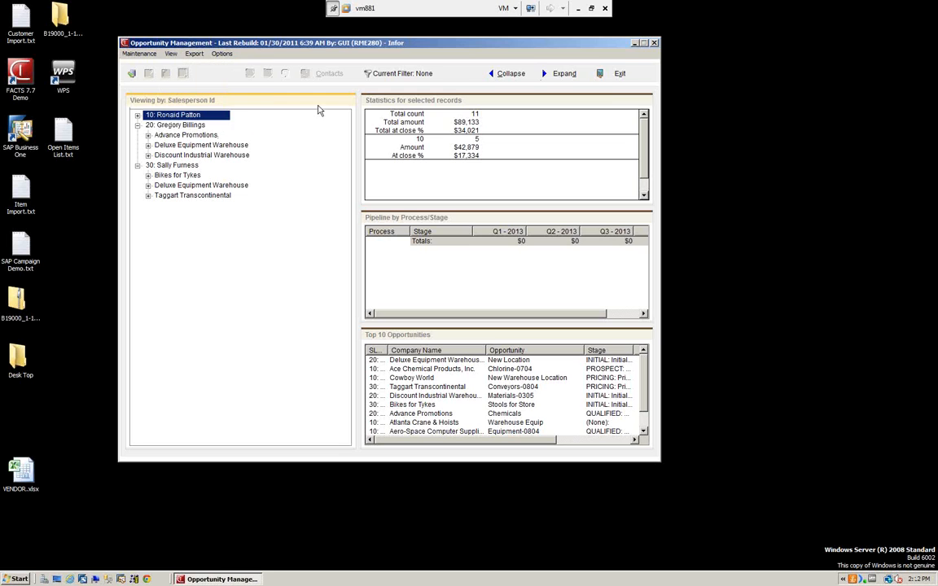
# Close and reopen the Opportunity Manager, and examine salesperson 30's customers and statistics.
pyautogui.click(615, 74)
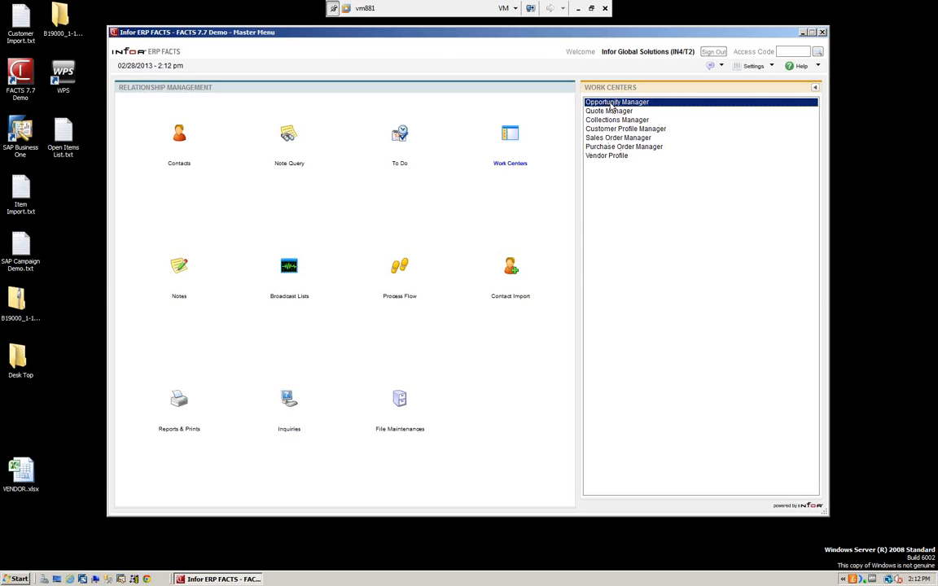
pyautogui.doubleClick(612, 103)
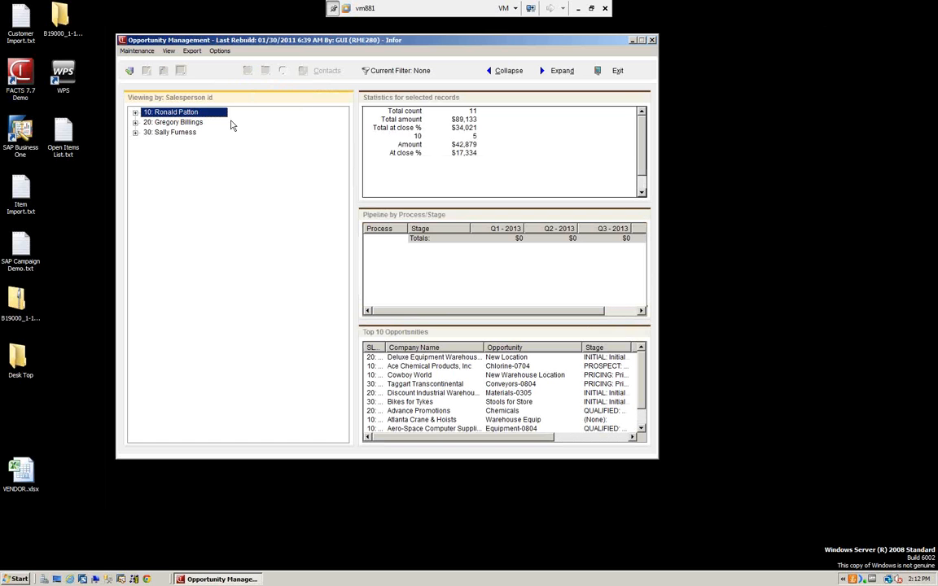
pyautogui.click(135, 132)
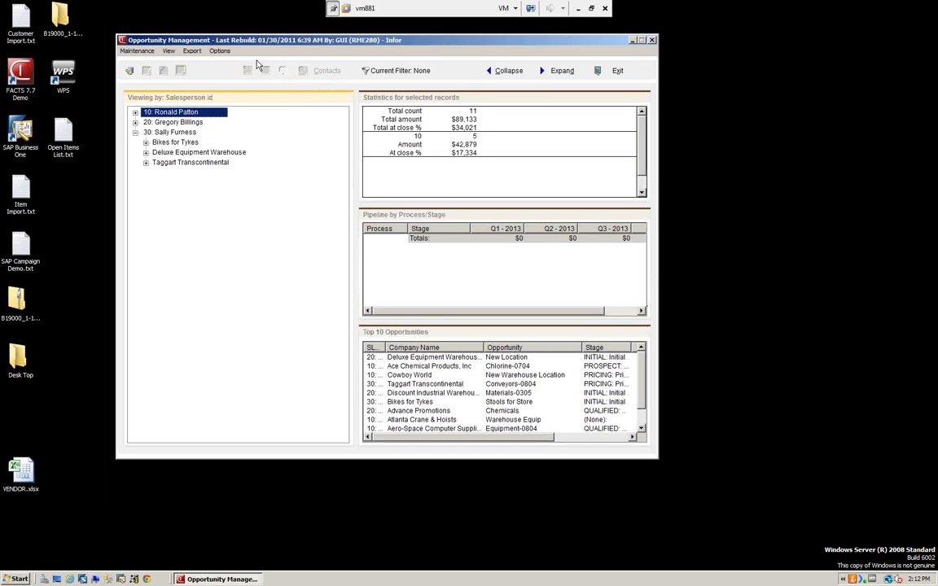
pyautogui.moveTo(261, 45); pyautogui.dragTo(280, 37)
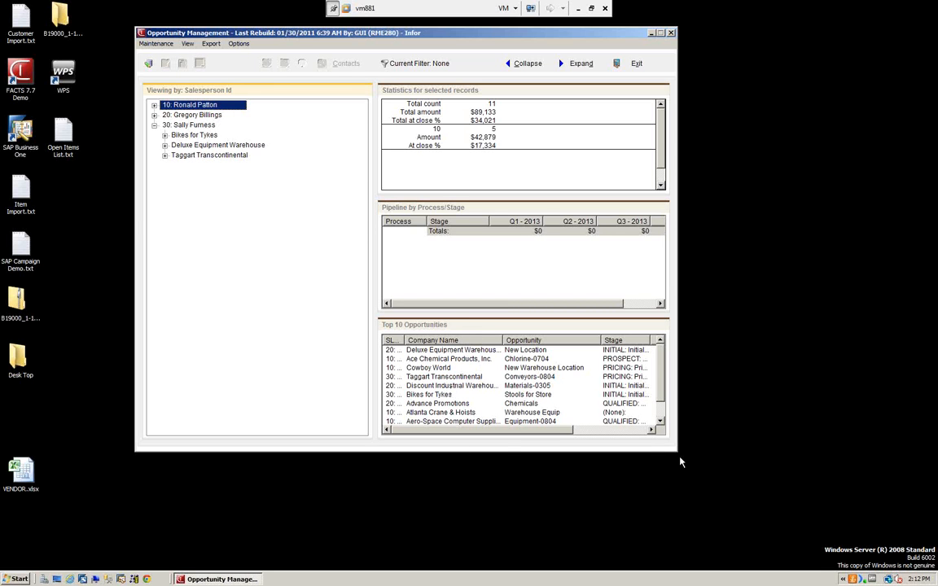
pyautogui.click(166, 124)
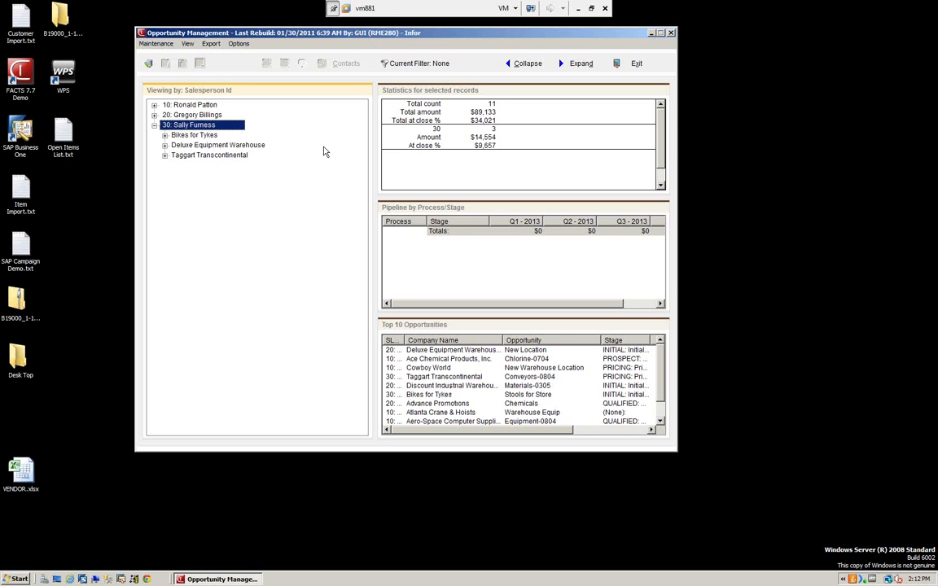
# Inspect the fields available for filtering opportunities, including LEAD SOURCE, and leave without applying a filter.
pyautogui.click(414, 63)
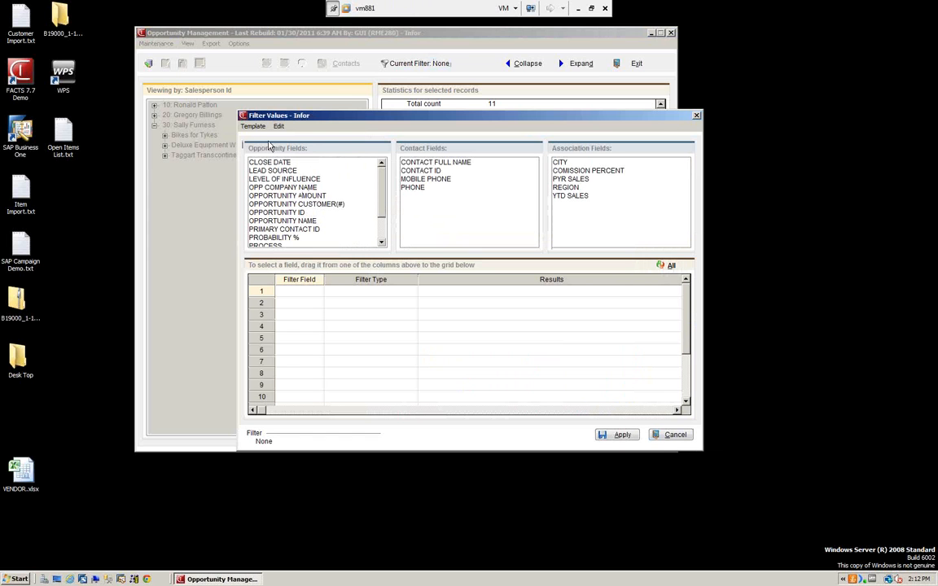
pyautogui.click(267, 172)
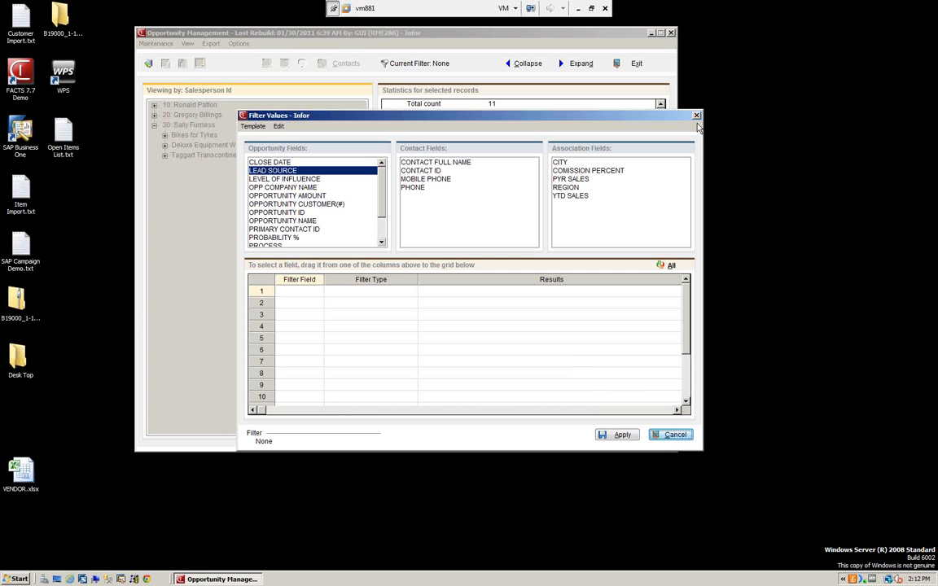
pyautogui.click(670, 438)
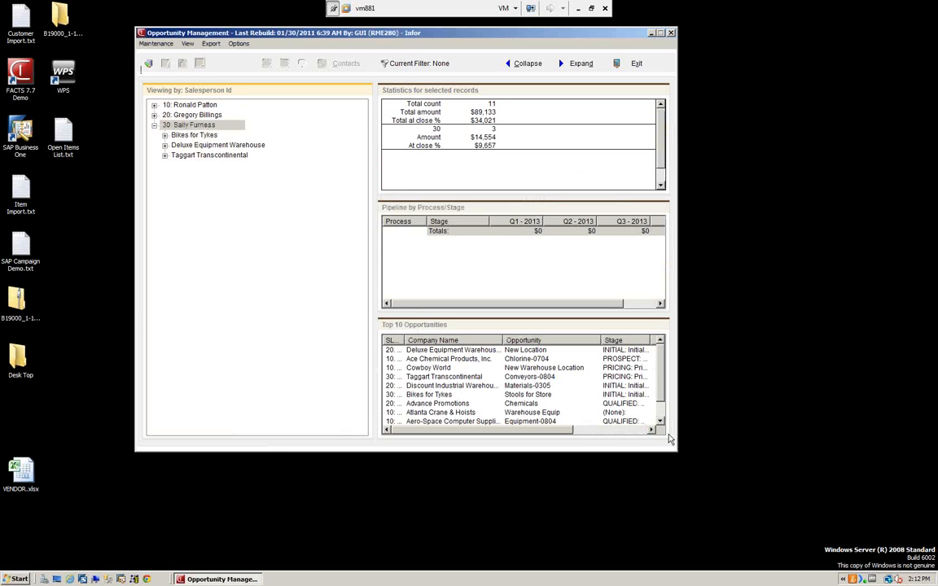
# Expand the customers of salespersons 10 and 20 and examine the statistics for salesperson 20's Deluxe Equipment Warehouse.
pyautogui.click(153, 105)
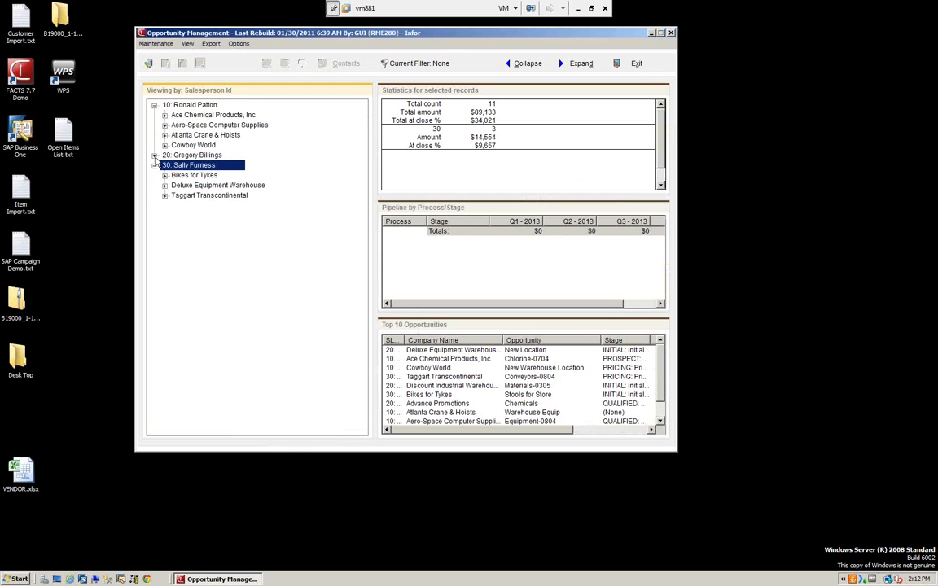
pyautogui.click(154, 156)
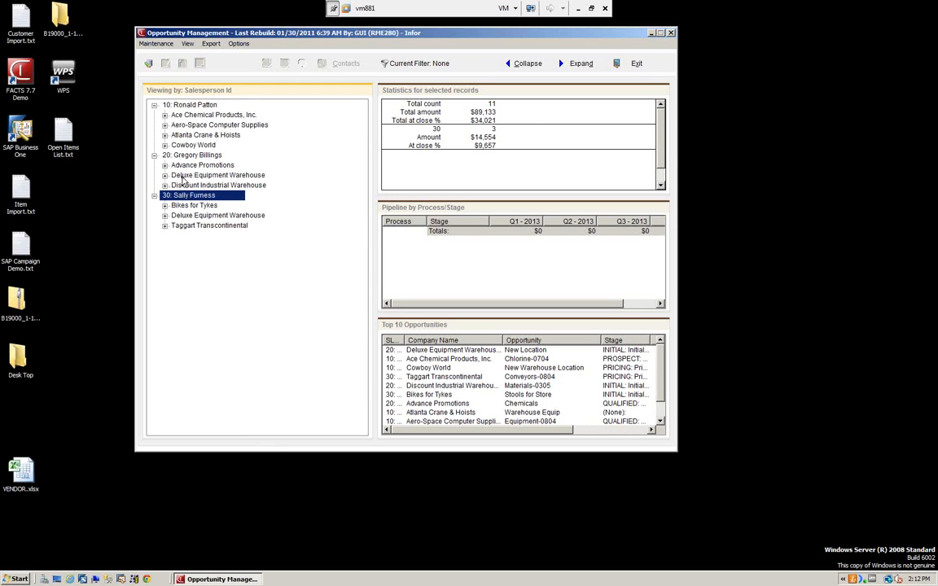
pyautogui.click(184, 177)
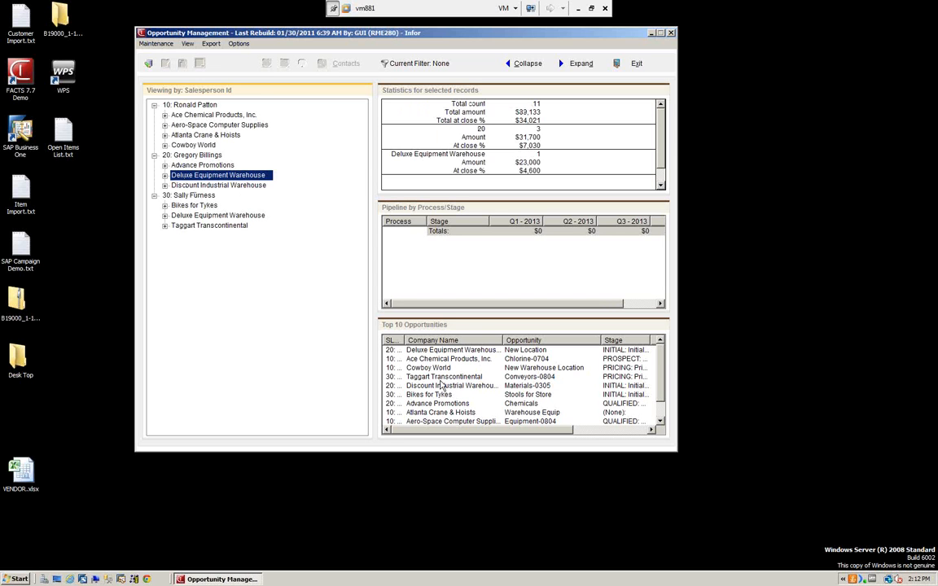
# Refresh the opportunity data so the salesperson view is rebuilt with current records.
pyautogui.click(157, 44)
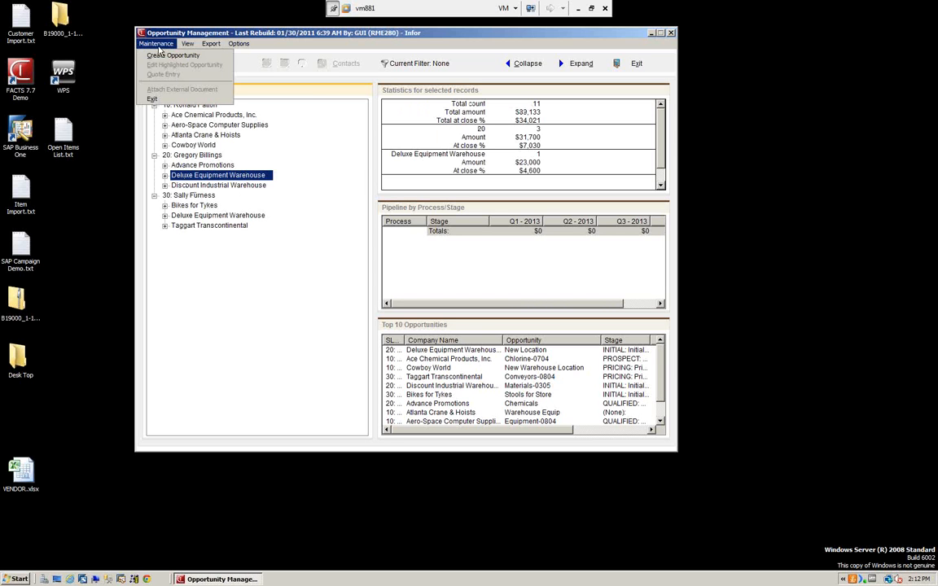
pyautogui.moveTo(180, 47)
pyautogui.moveTo(214, 45)
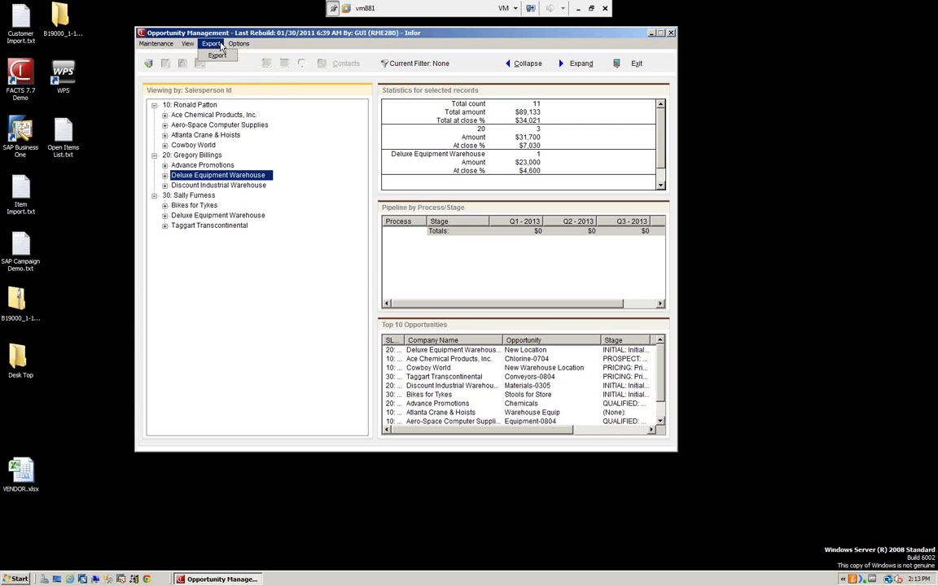
pyautogui.moveTo(244, 46)
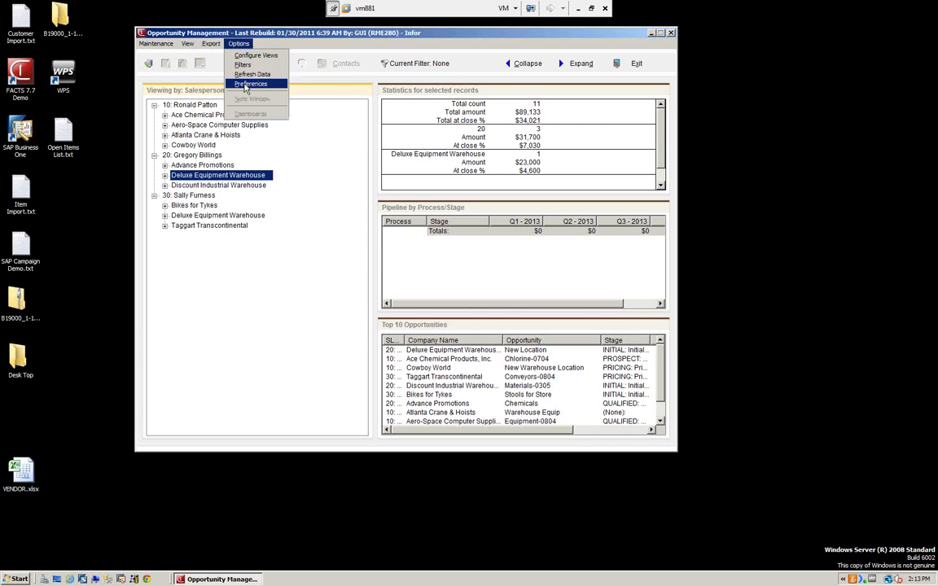
pyautogui.click(248, 75)
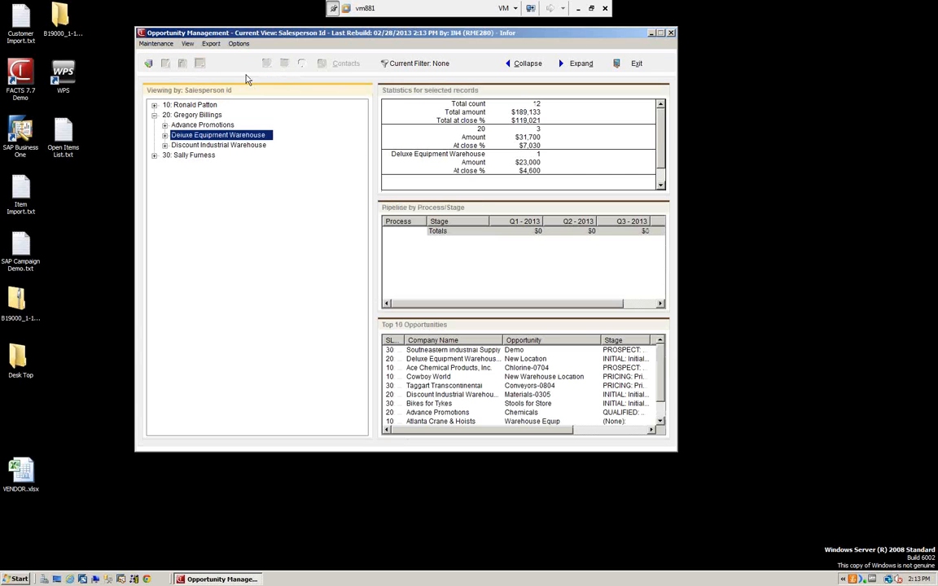
# Under salesperson 30, expand Southeastern Industrial Supply's Demo opportunity down to its primary contact and stage.
pyautogui.click(153, 155)
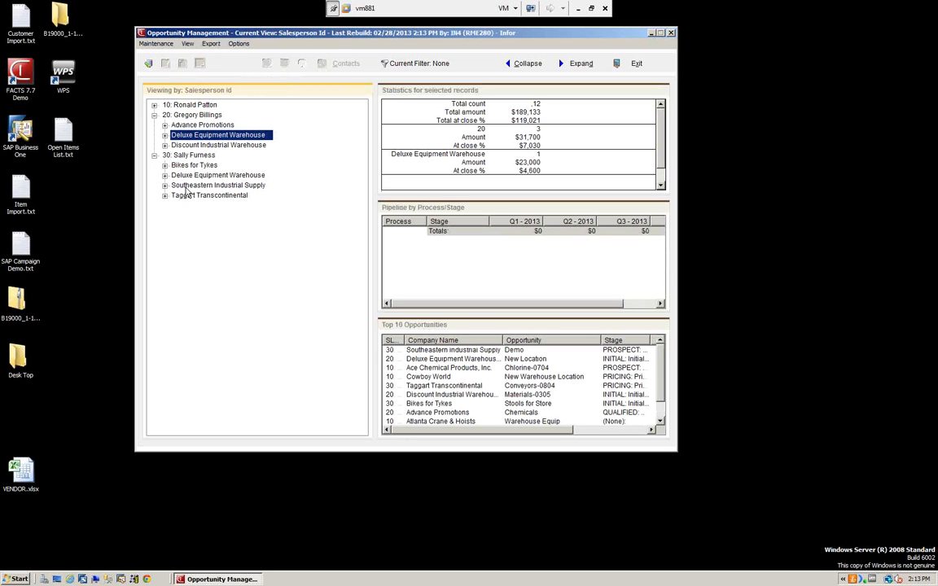
pyautogui.click(164, 186)
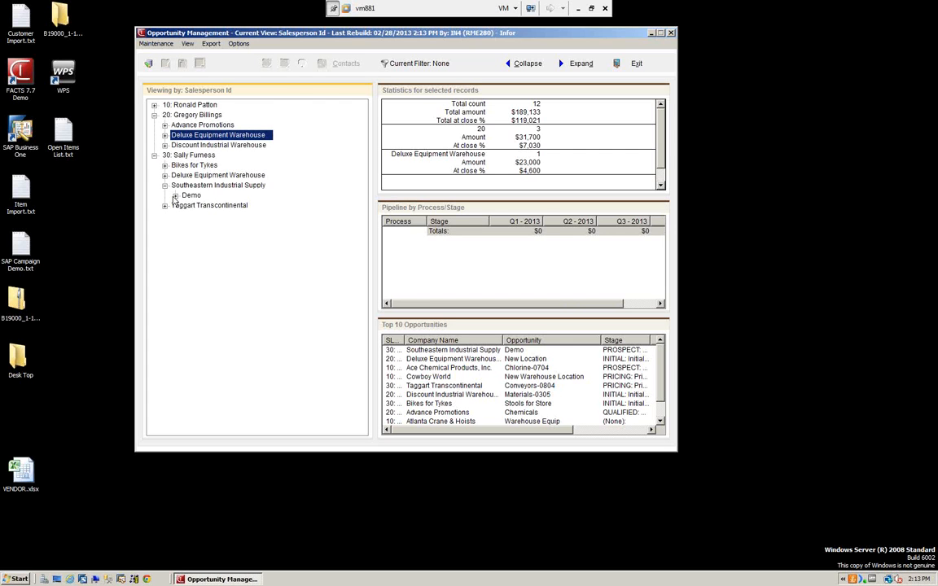
pyautogui.click(175, 197)
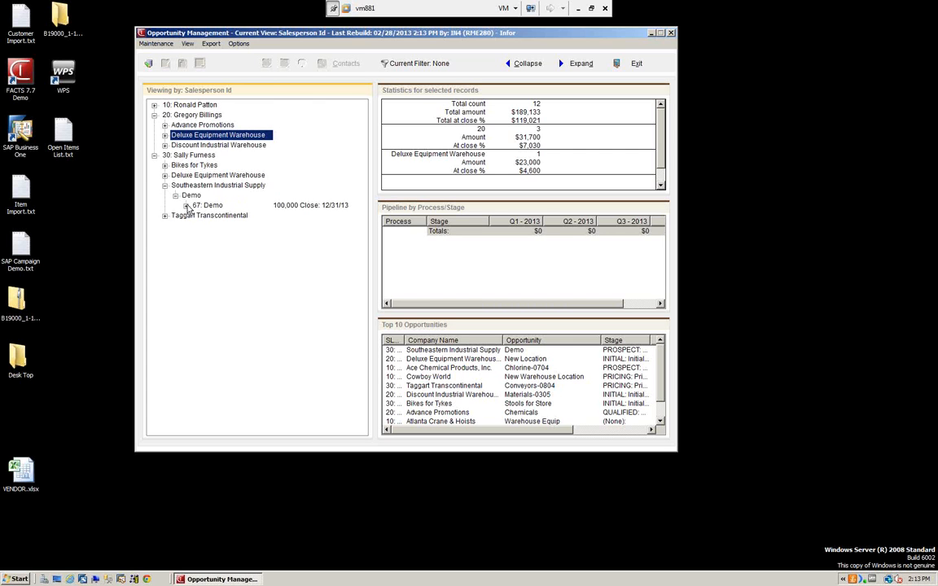
pyautogui.click(186, 205)
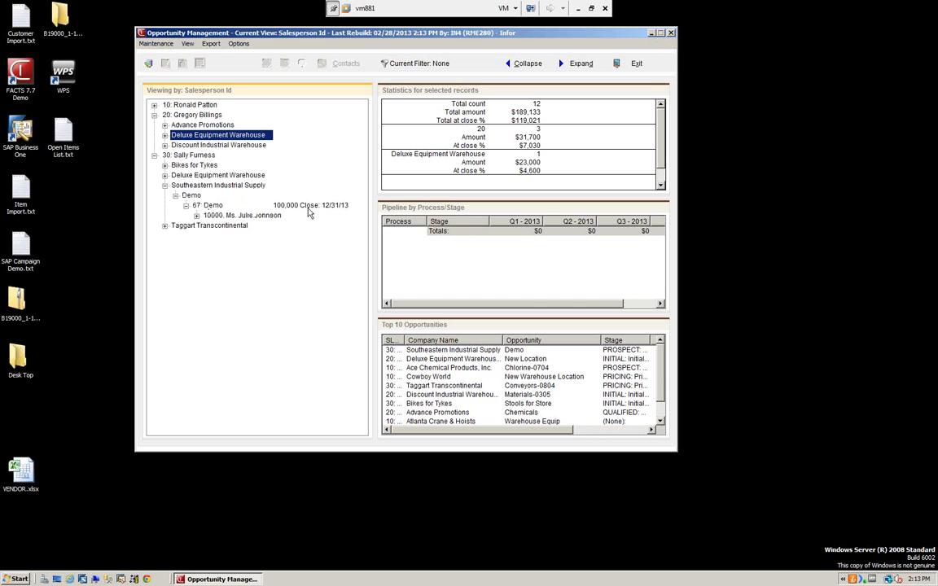
pyautogui.click(197, 215)
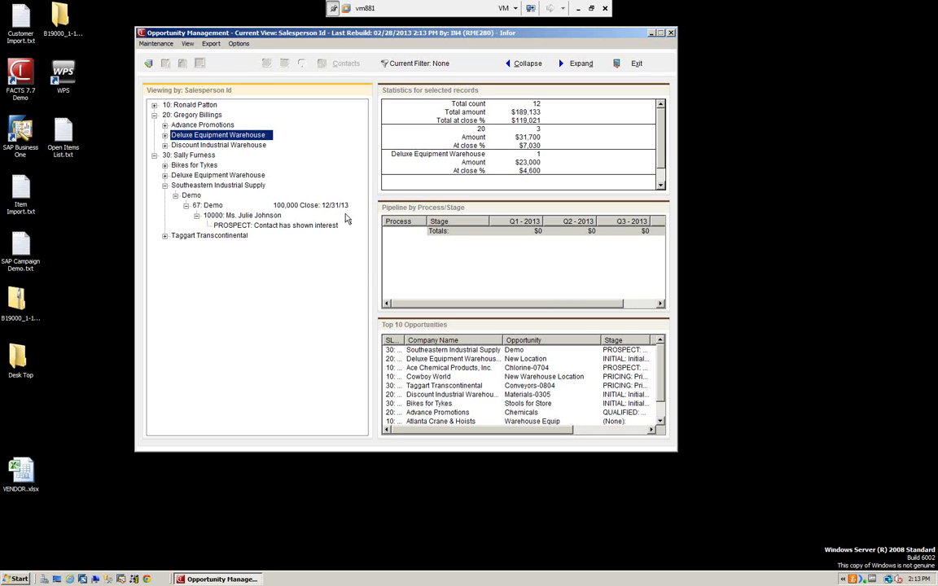
# Look at the export option and the blank new opportunity form, leaving without saving a record.
pyautogui.click(210, 45)
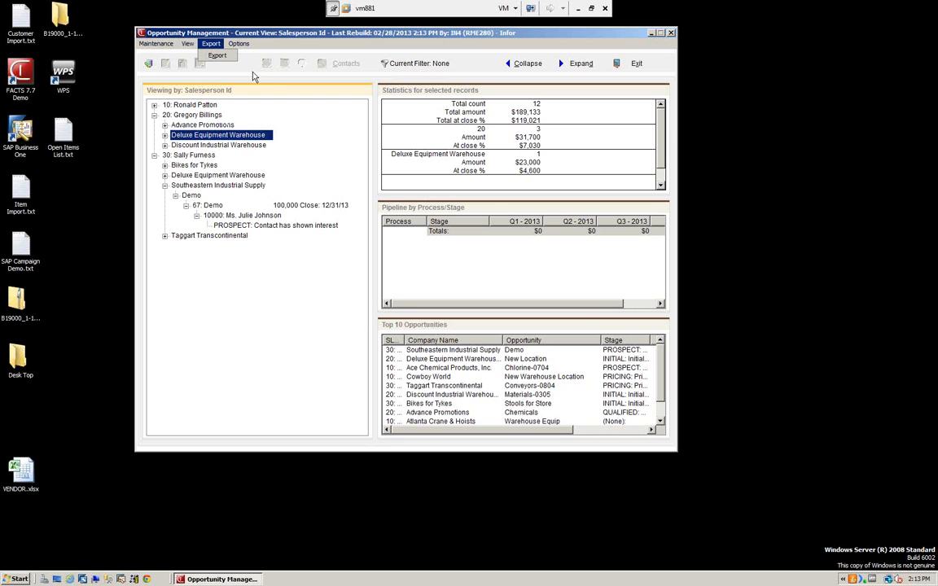
pyautogui.click(149, 66)
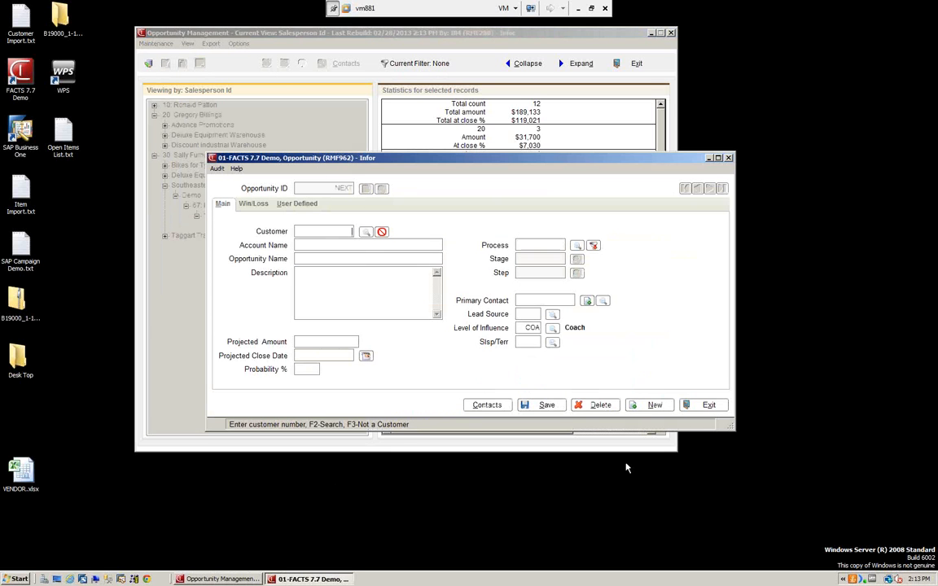
pyautogui.click(710, 406)
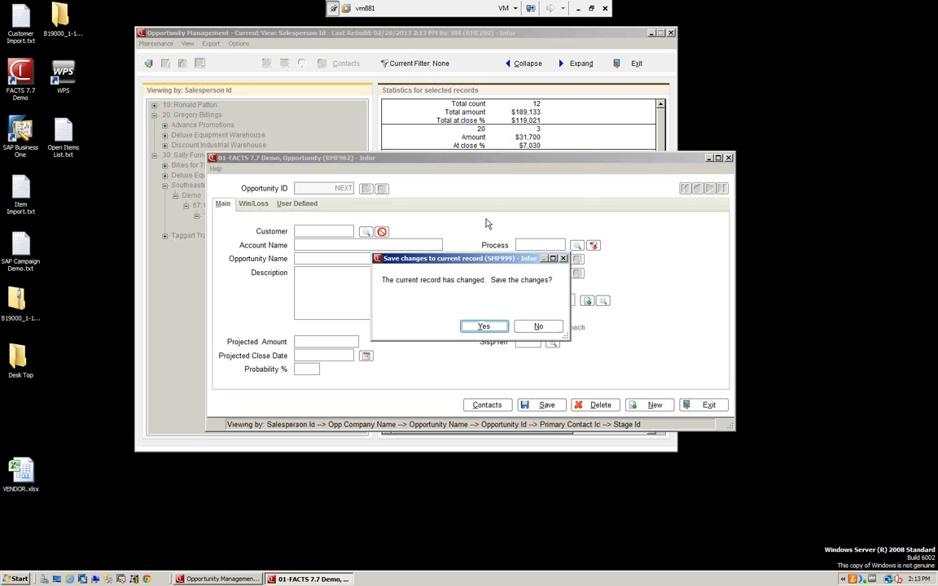
pyautogui.click(538, 326)
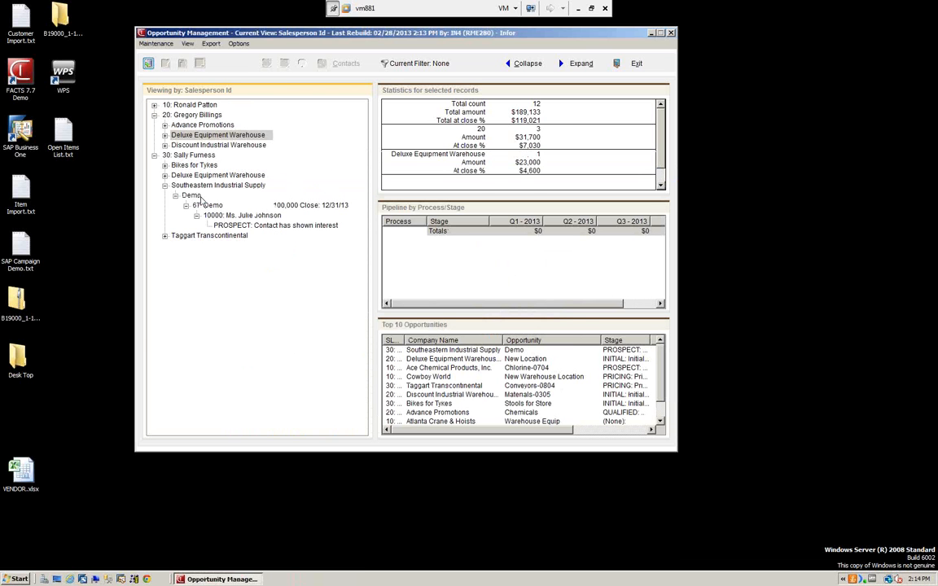
# Show the statistics for Southeastern Industrial Supply's Demo opportunity and review the available filter fields without applying a filter.
pyautogui.click(195, 196)
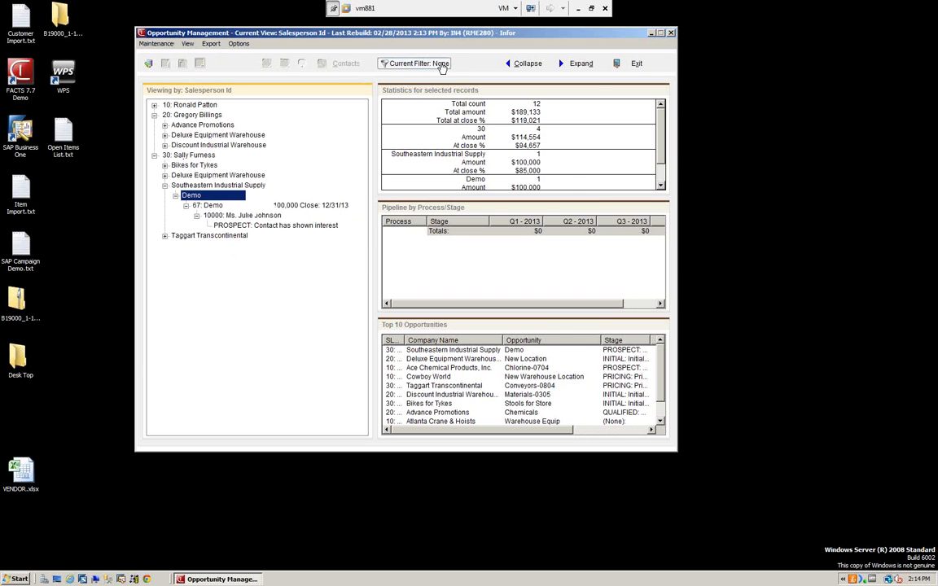
pyautogui.click(399, 64)
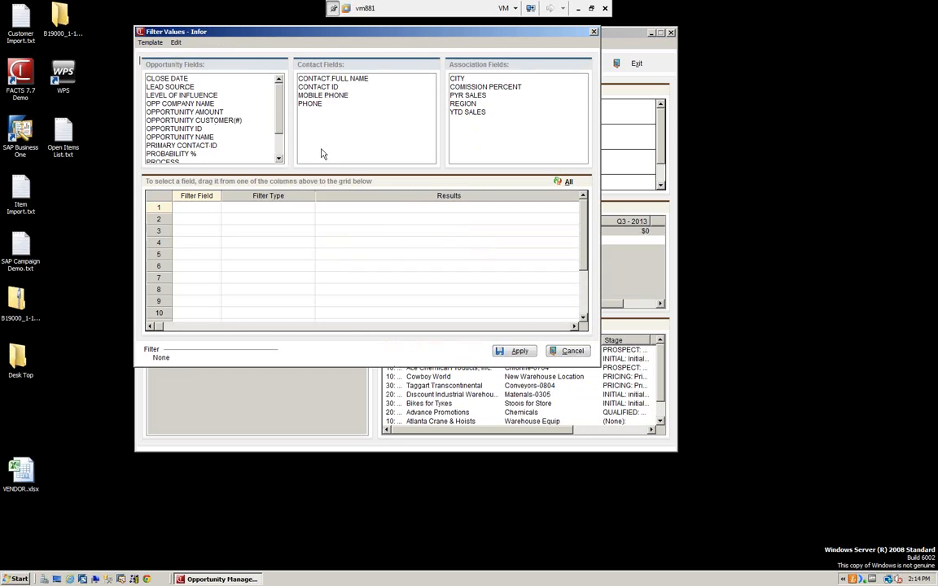
pyautogui.click(203, 267)
pyautogui.click(565, 351)
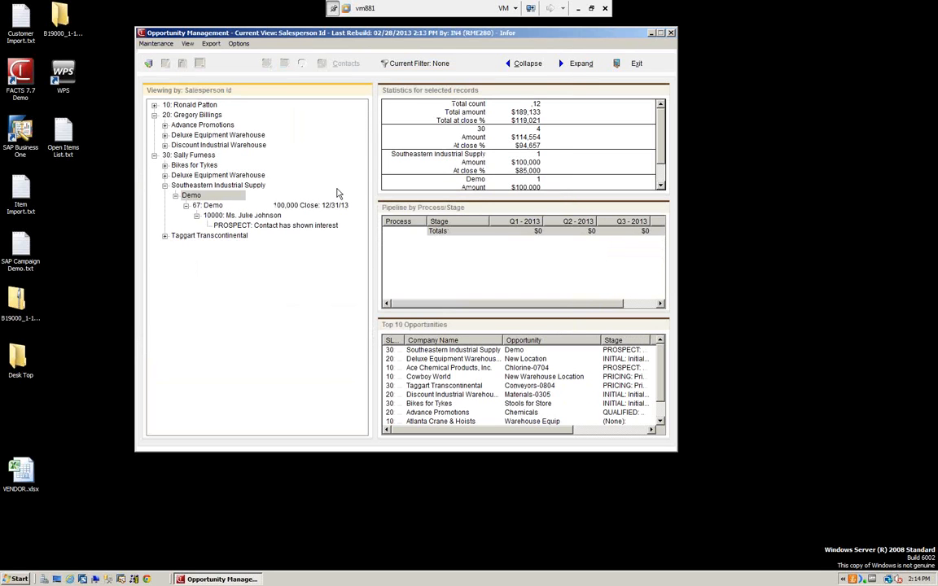
# Switch from opportunity management to the Vendor Profile work center, expand vendor General Industrial MFG, and leave it.
pyautogui.click(640, 65)
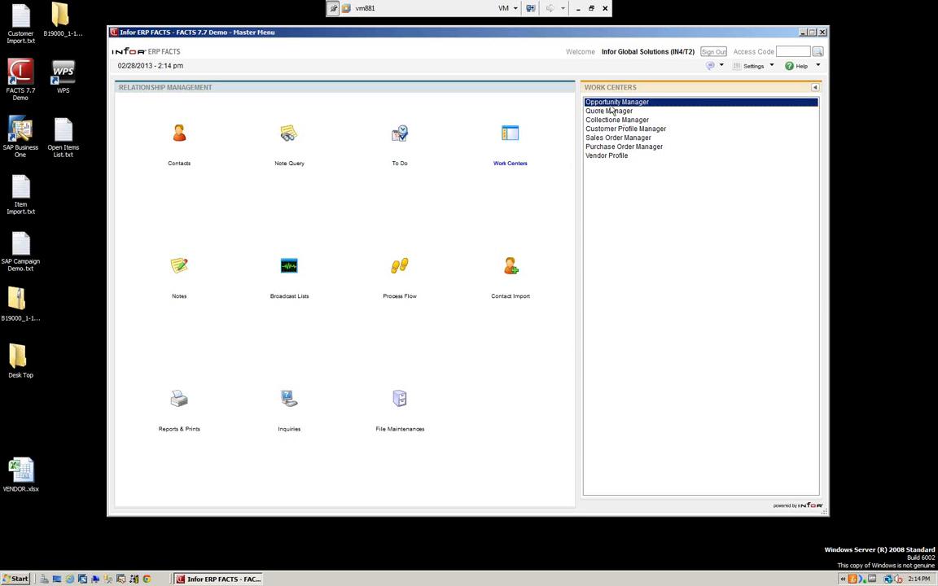
pyautogui.click(613, 111)
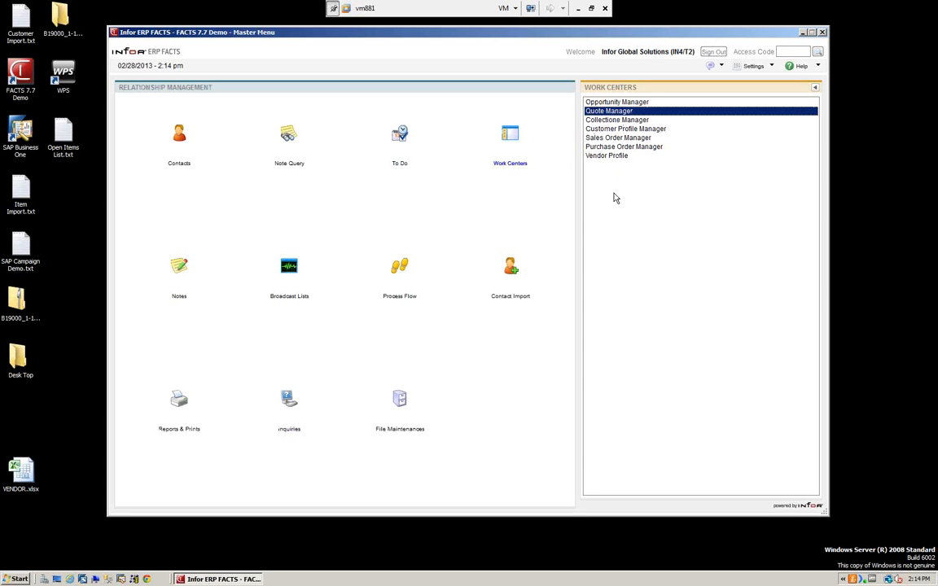
pyautogui.doubleClick(606, 156)
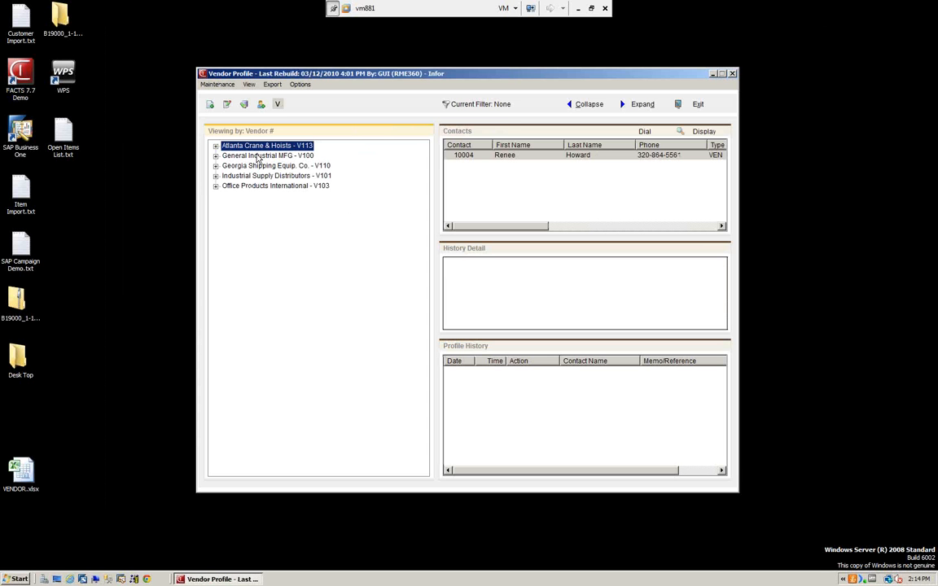
pyautogui.click(216, 155)
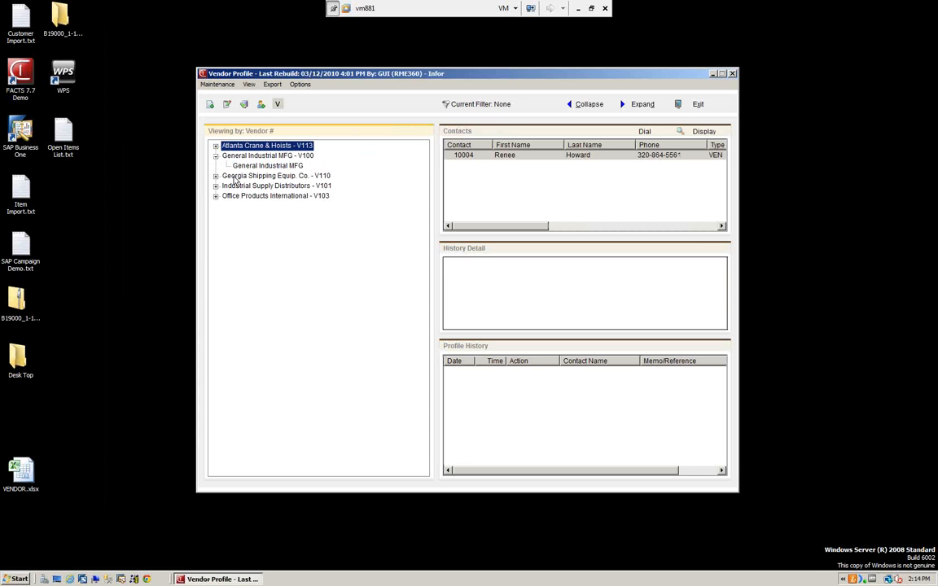
pyautogui.click(698, 104)
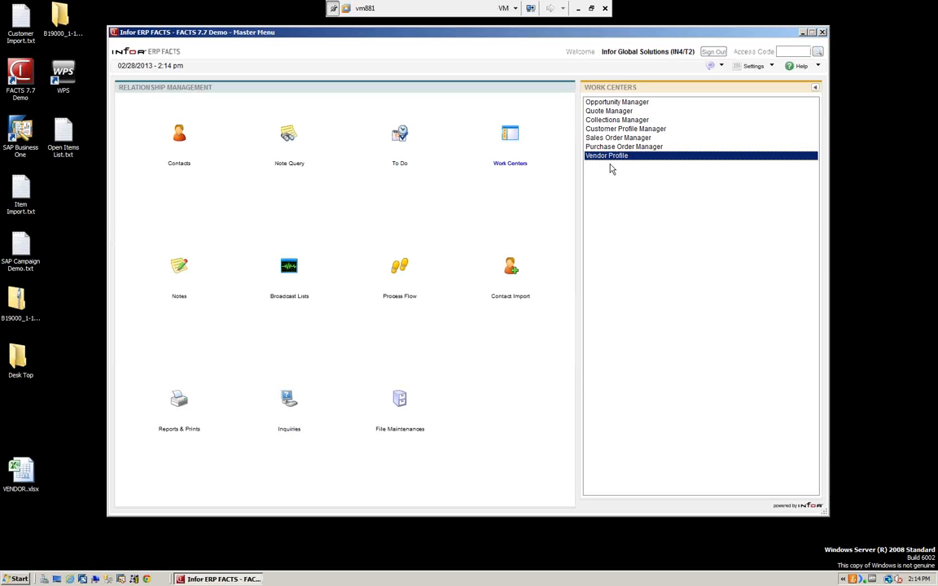
# Review the Work Center Setup programs found within the infrequent file maintenances and return to the parent list.
pyautogui.click(401, 401)
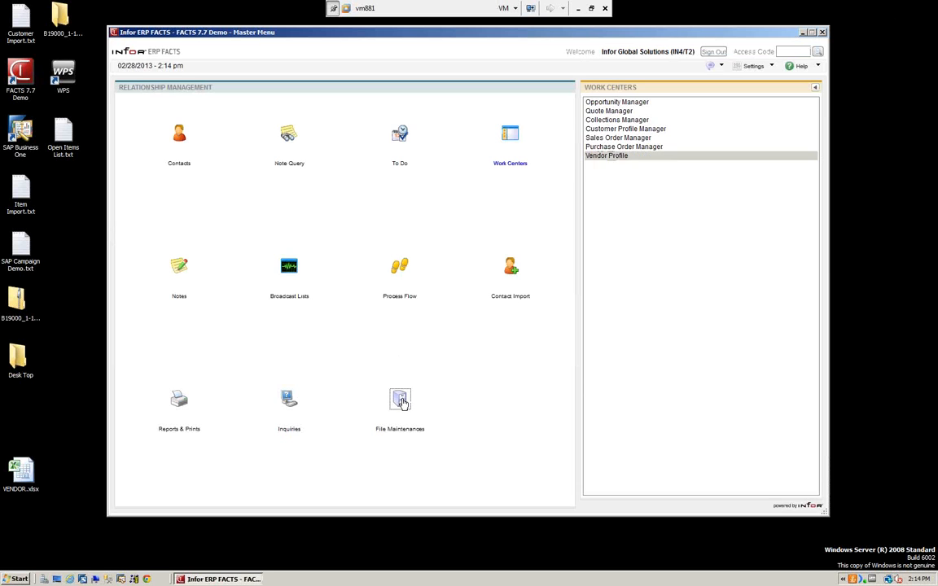
pyautogui.click(610, 166)
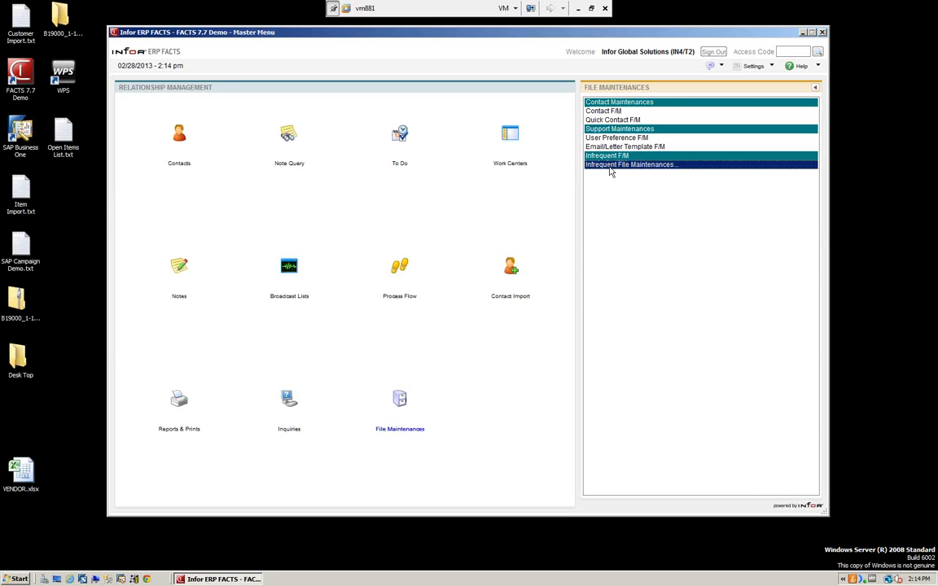
pyautogui.click(597, 280)
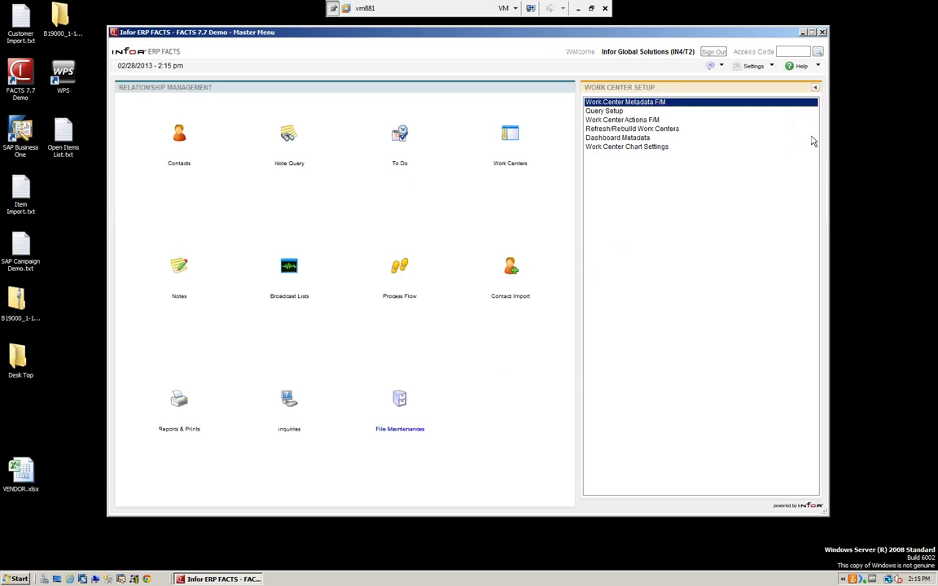
pyautogui.click(814, 87)
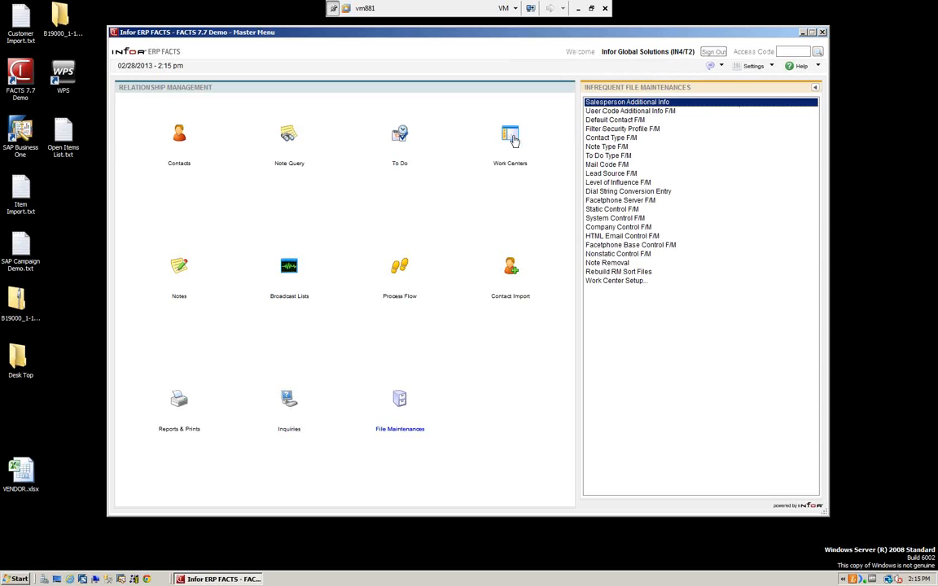
# Reopen the Opportunity Manager and view its opportunities by company name, returning to the view by salesperson.
pyautogui.click(513, 136)
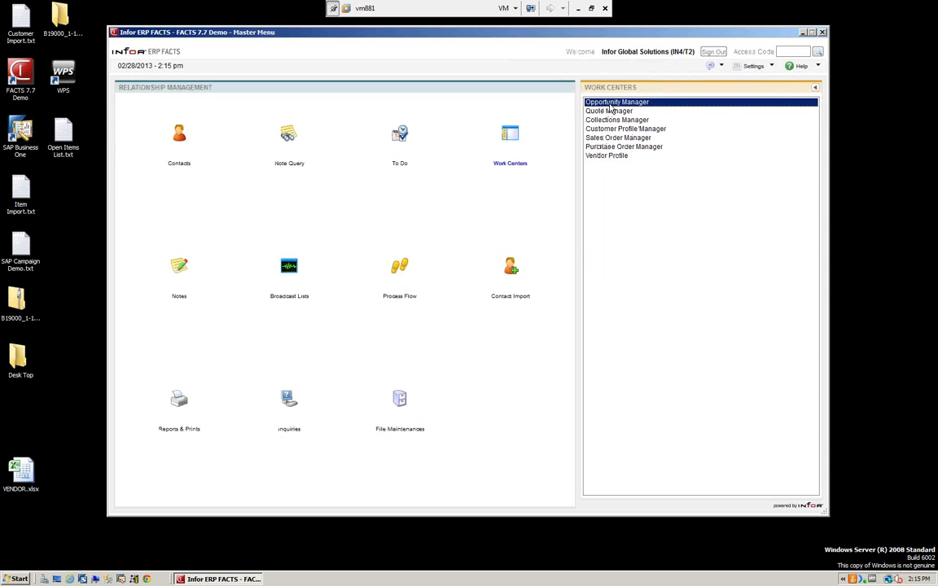
pyautogui.click(611, 104)
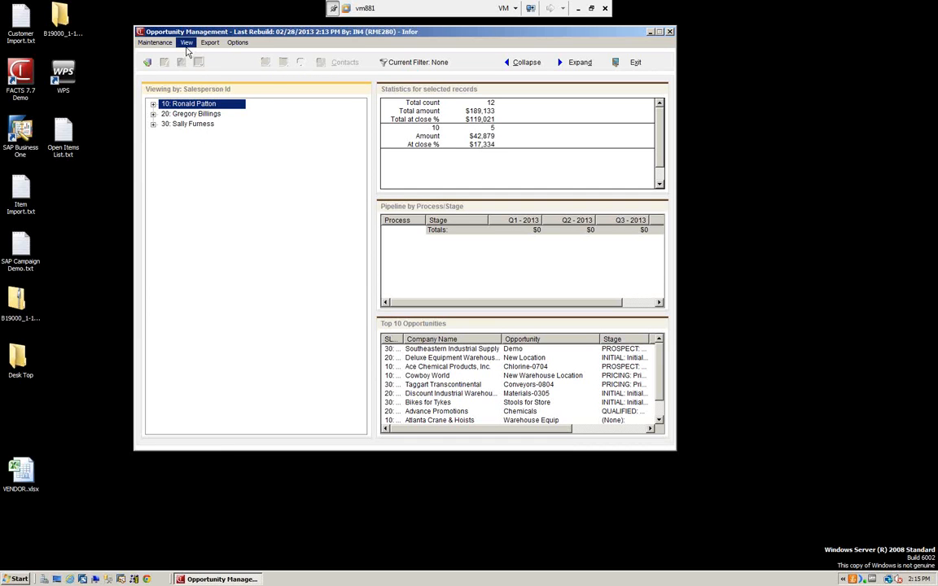
pyautogui.click(187, 44)
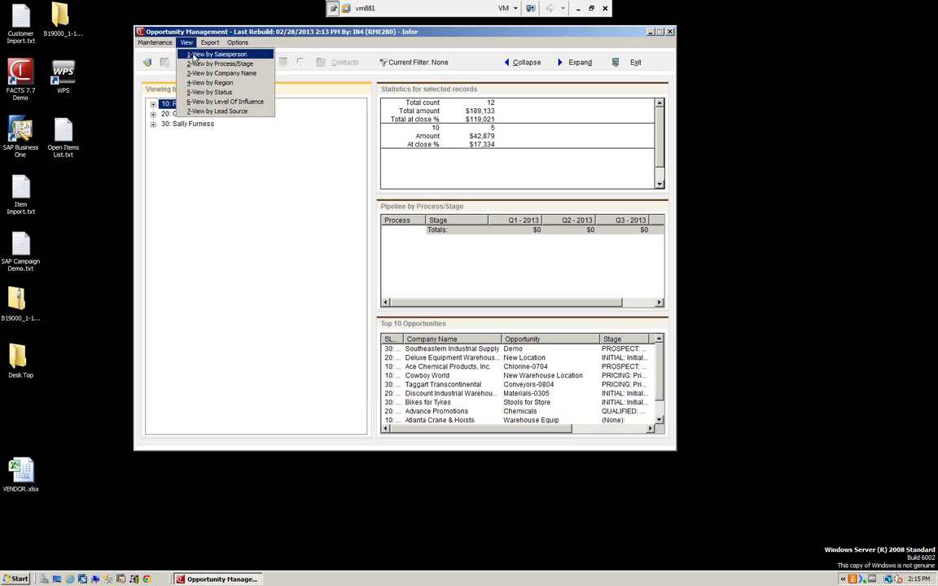
pyautogui.click(191, 73)
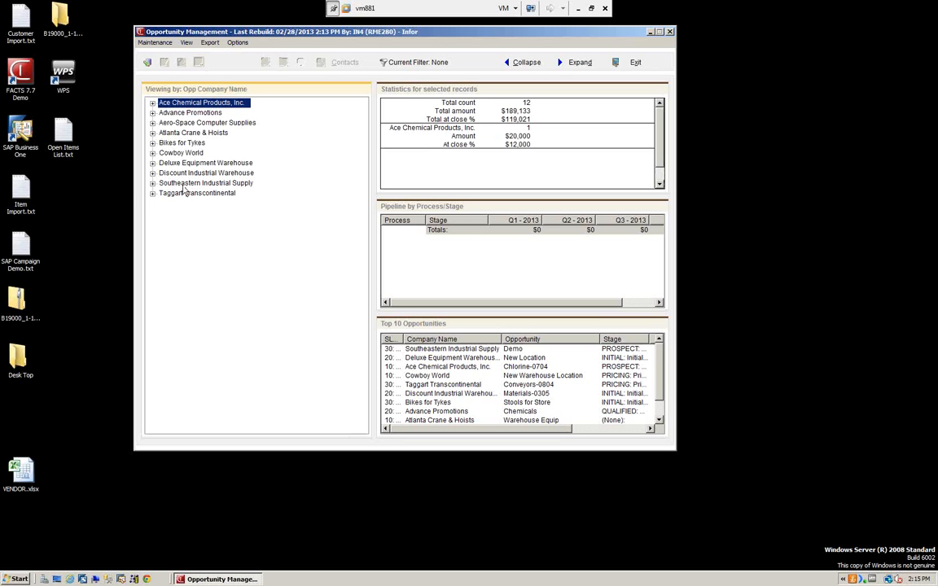
pyautogui.click(187, 43)
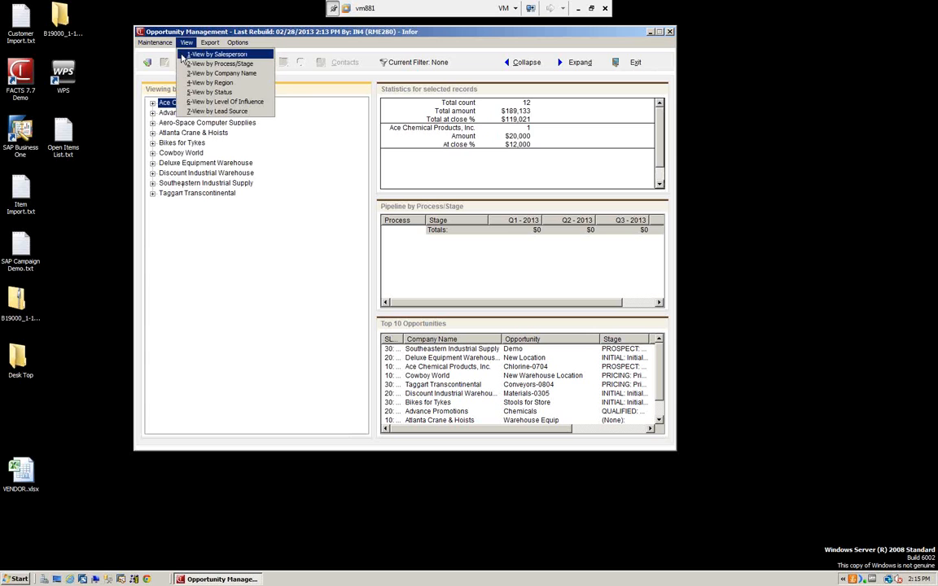
pyautogui.click(213, 53)
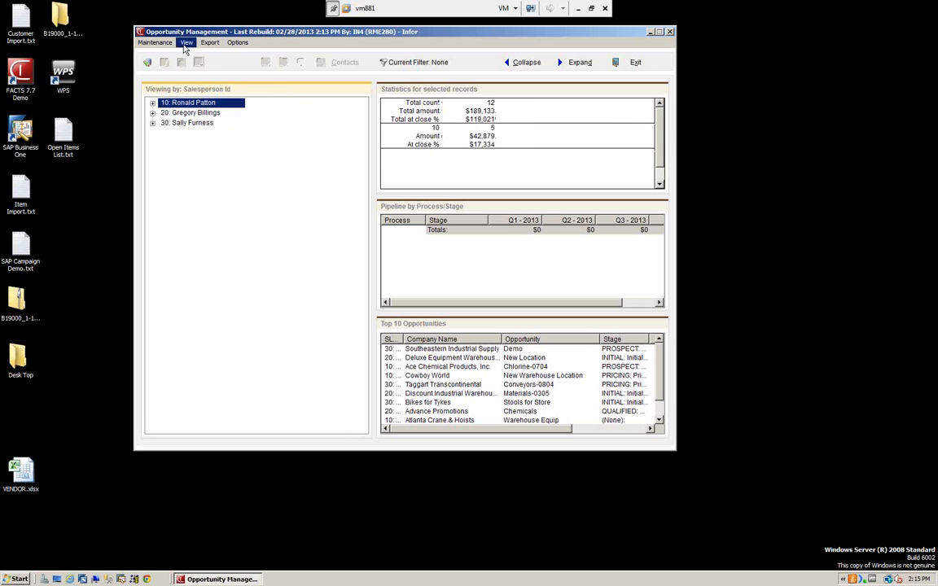
# Inspect the fields defined for each opportunity tree view and the other available options, leaving the configuration as it is.
pyautogui.click(237, 43)
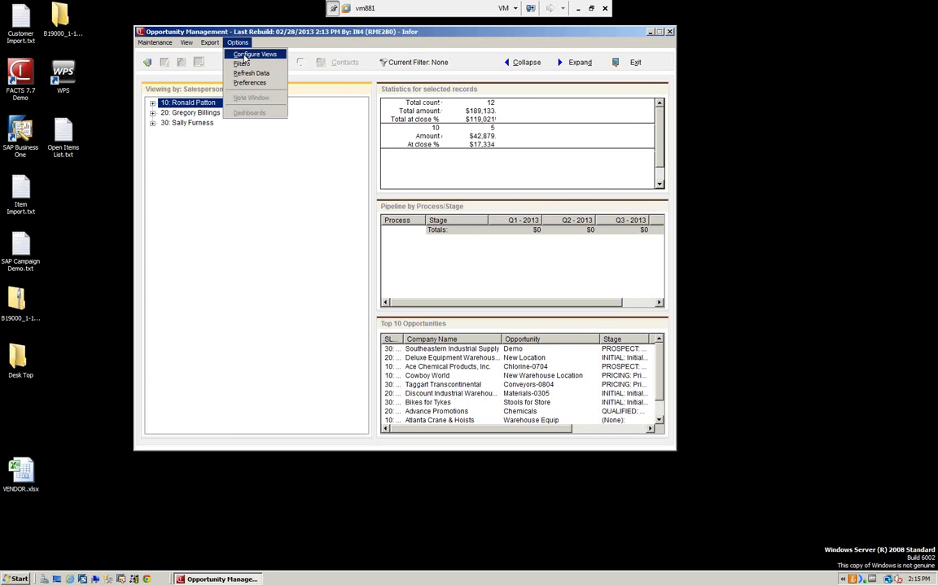
pyautogui.click(243, 56)
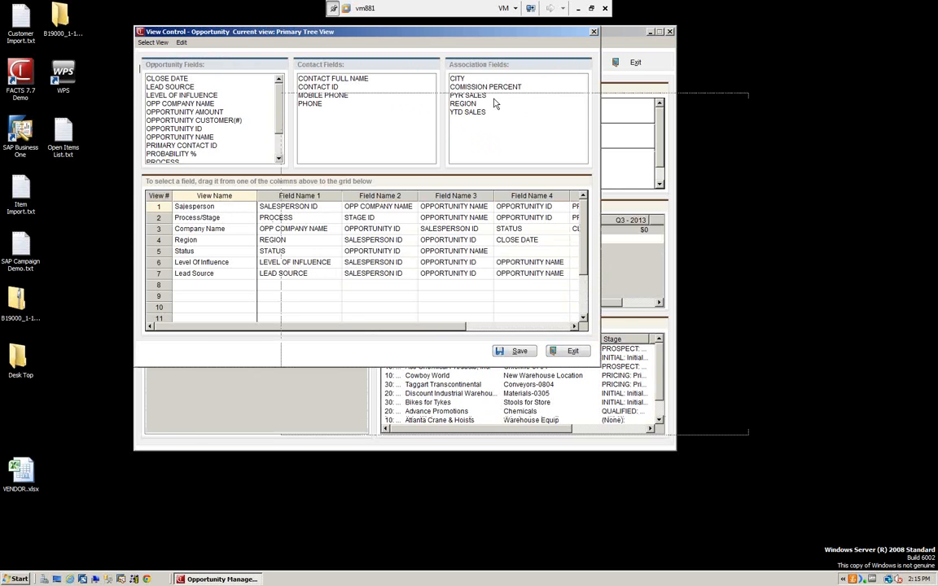
pyautogui.moveTo(422, 128); pyautogui.dragTo(410, 139)
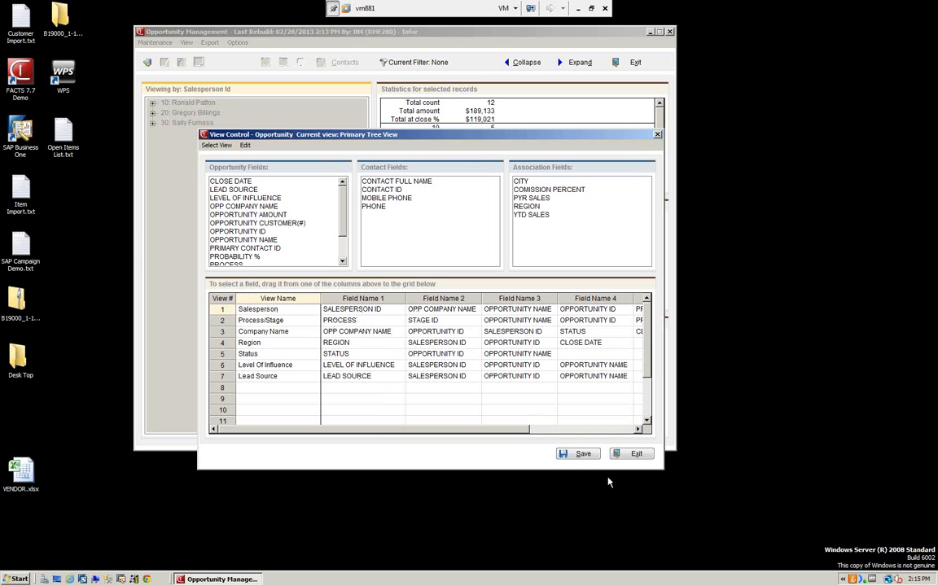
pyautogui.click(636, 454)
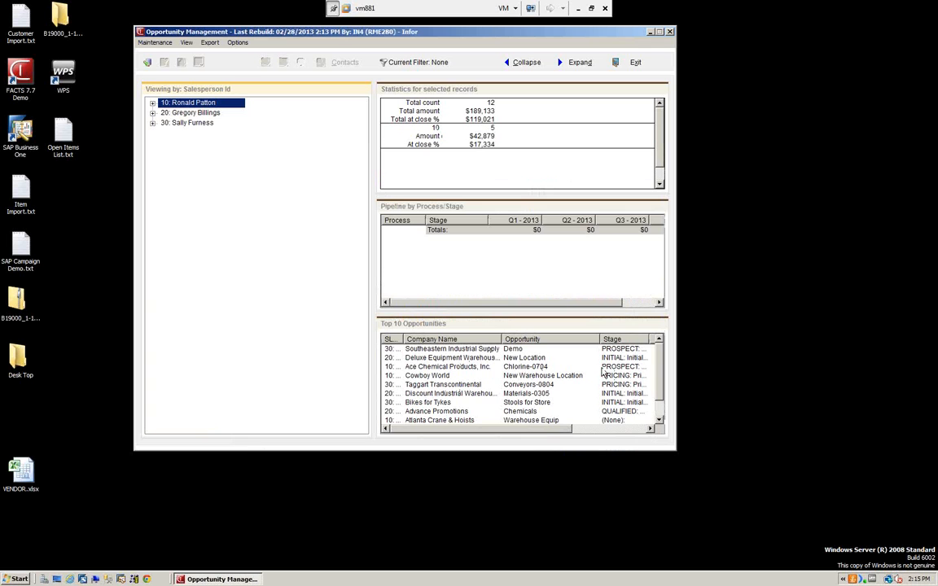
pyautogui.click(232, 44)
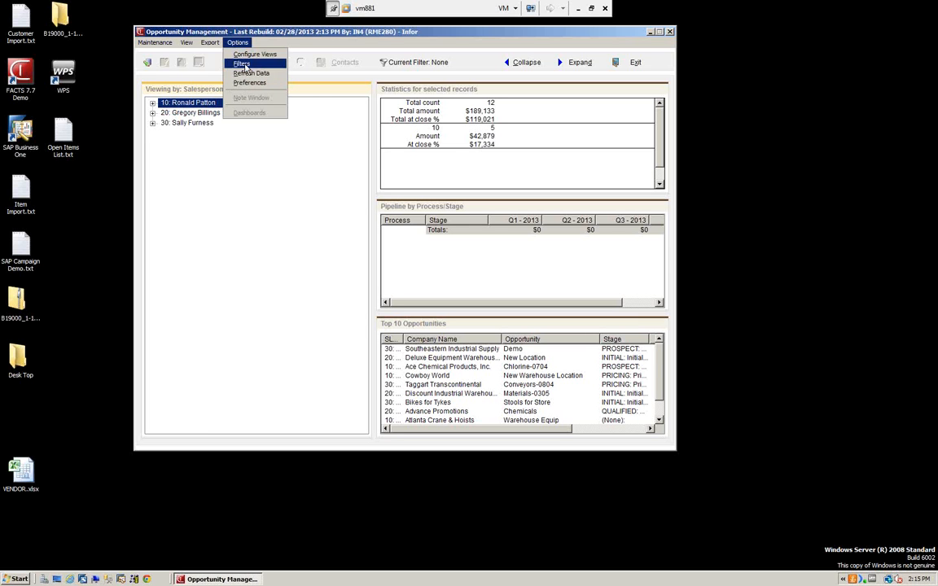
pyautogui.click(270, 191)
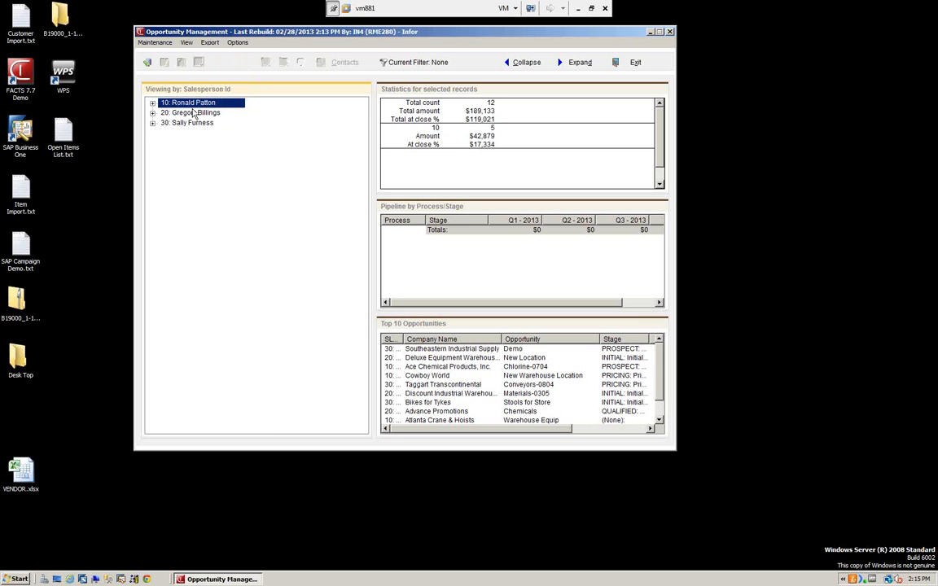
# Expand salesperson 30's Southeastern Industrial Supply branch through the Demo opportunity and its primary contact down to the stage.
pyautogui.click(152, 123)
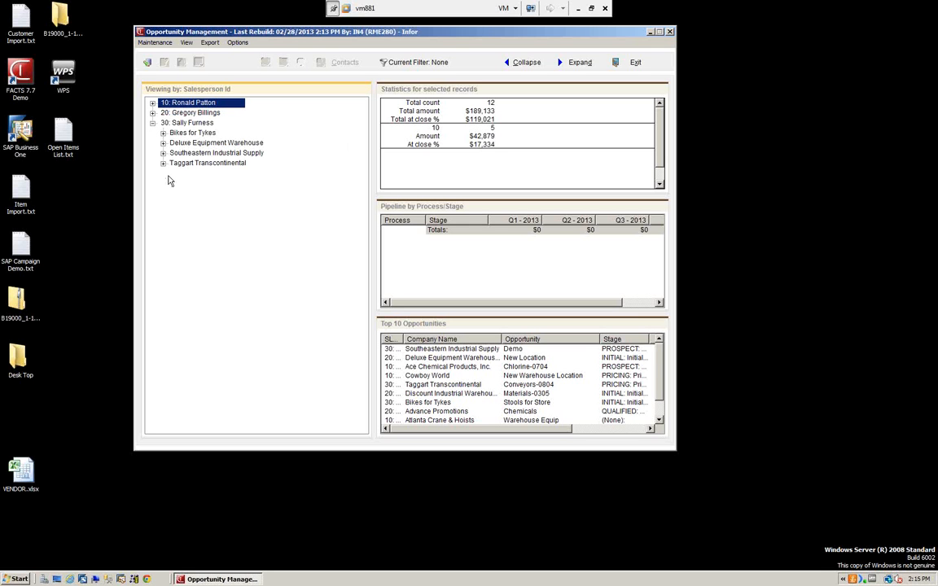
pyautogui.click(163, 154)
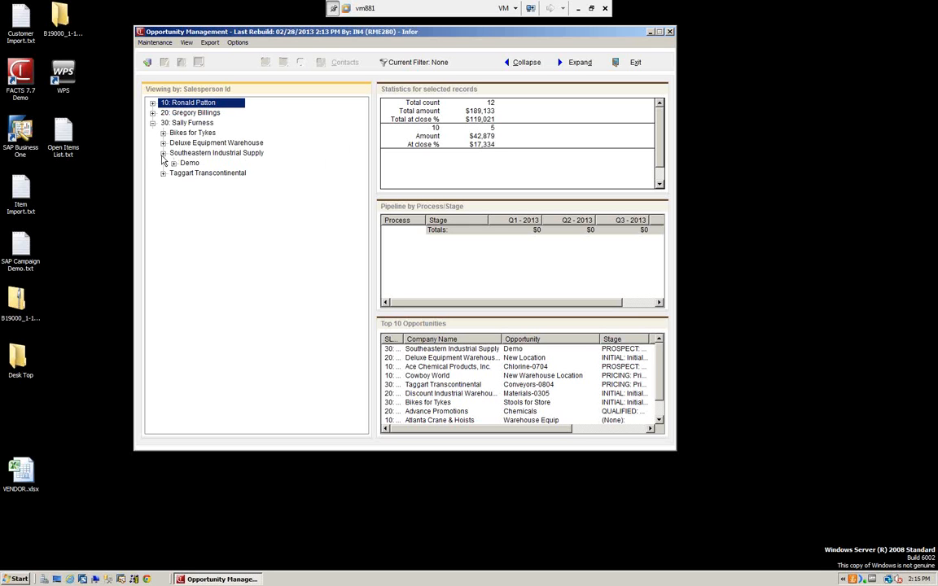
pyautogui.click(174, 163)
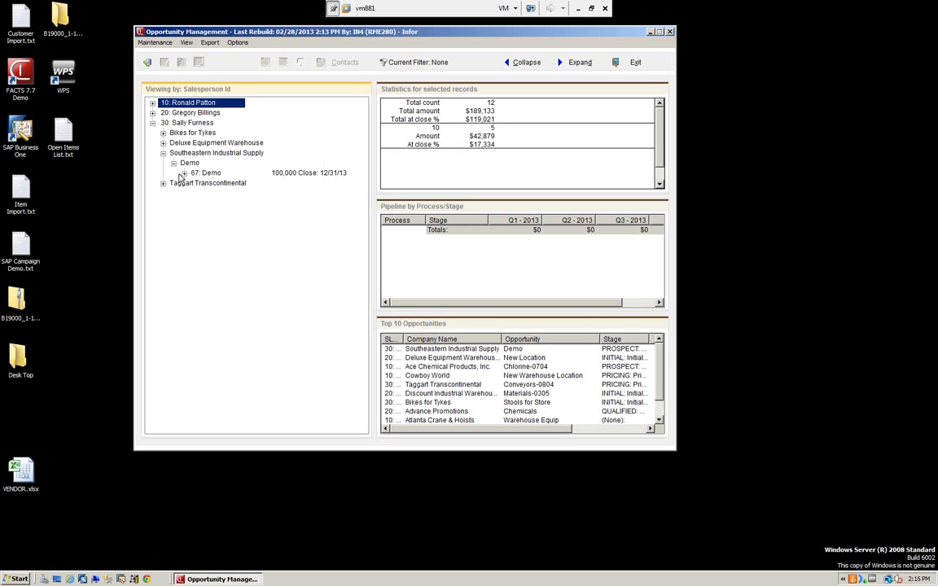
pyautogui.click(184, 172)
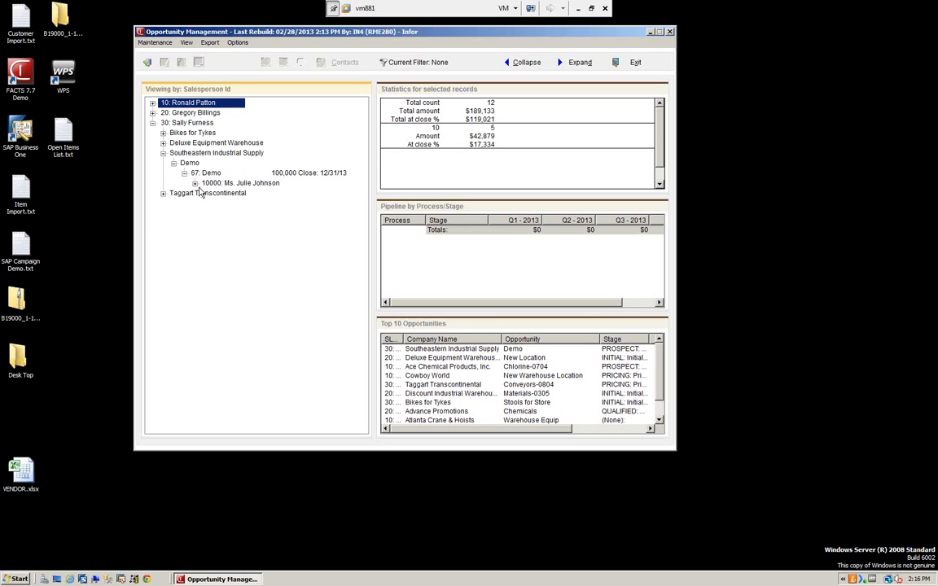
pyautogui.click(194, 183)
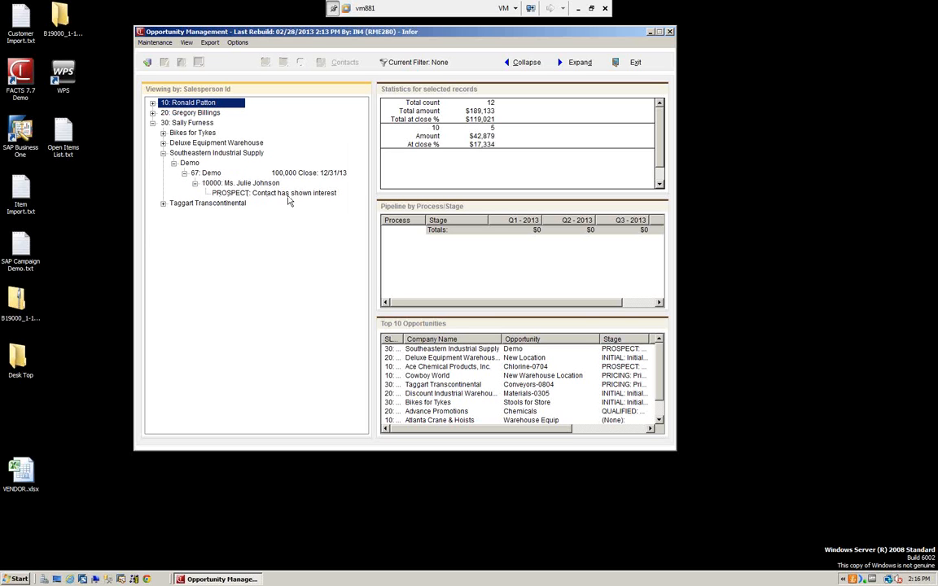
# Start a new opportunity for customer Southeastern Industrial Supply and name it New Demo Opportunity.
pyautogui.click(148, 64)
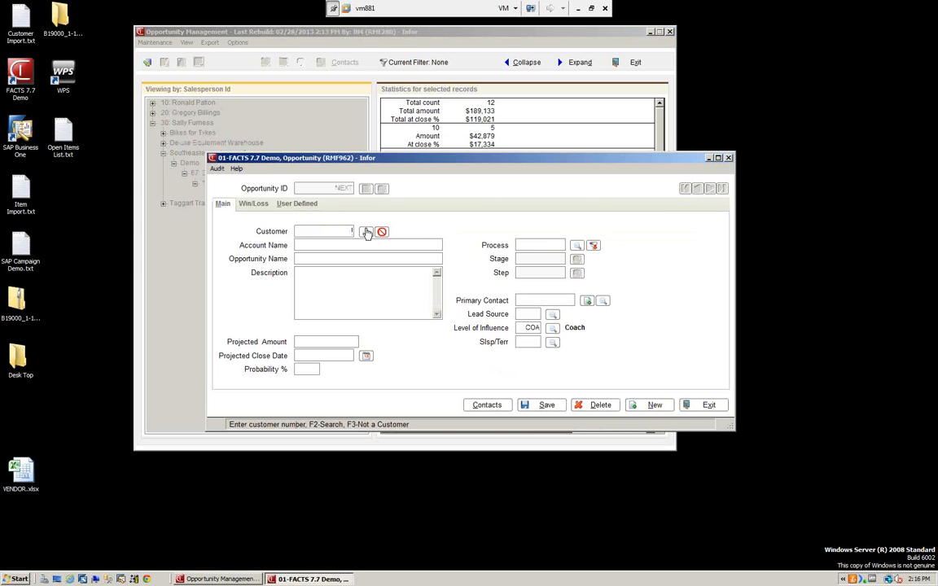
pyautogui.write('C100')
pyautogui.press('Return')
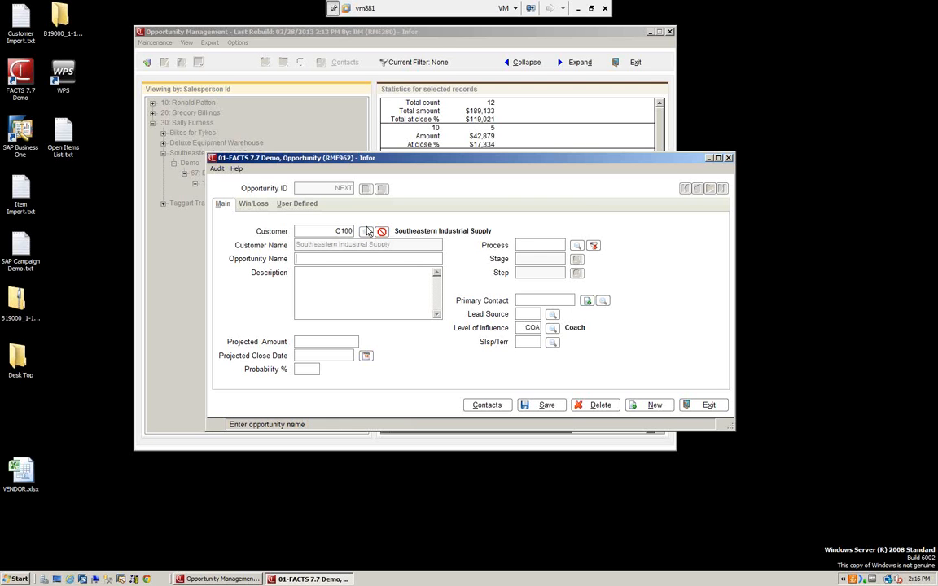
pyautogui.write('M')
# Describe the opportunity as "This is for the demo" and set its projected amount to 50,000.
pyautogui.click(330, 282)
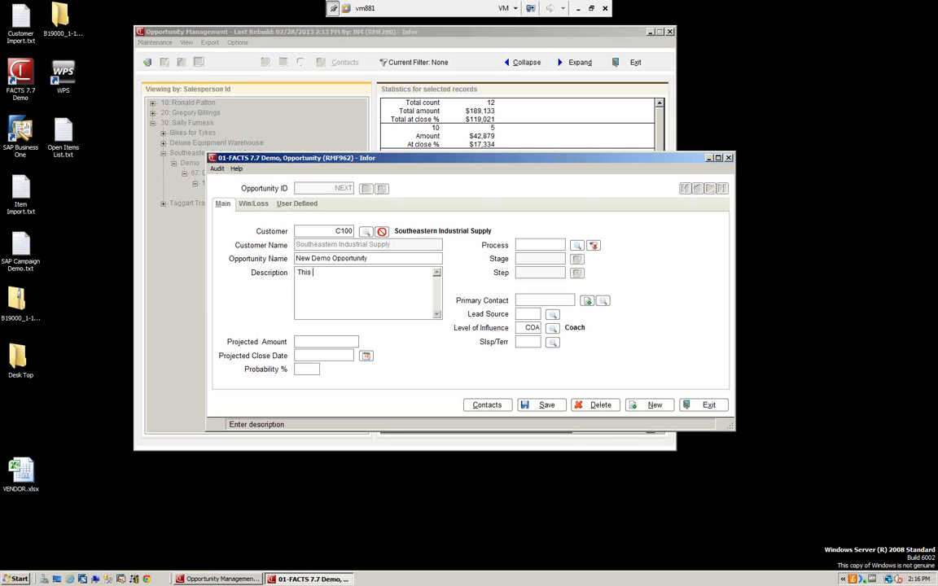
pyautogui.write('This is for the demo')
pyautogui.click(322, 343)
pyautogui.write('50,000')
pyautogui.press('Tab')
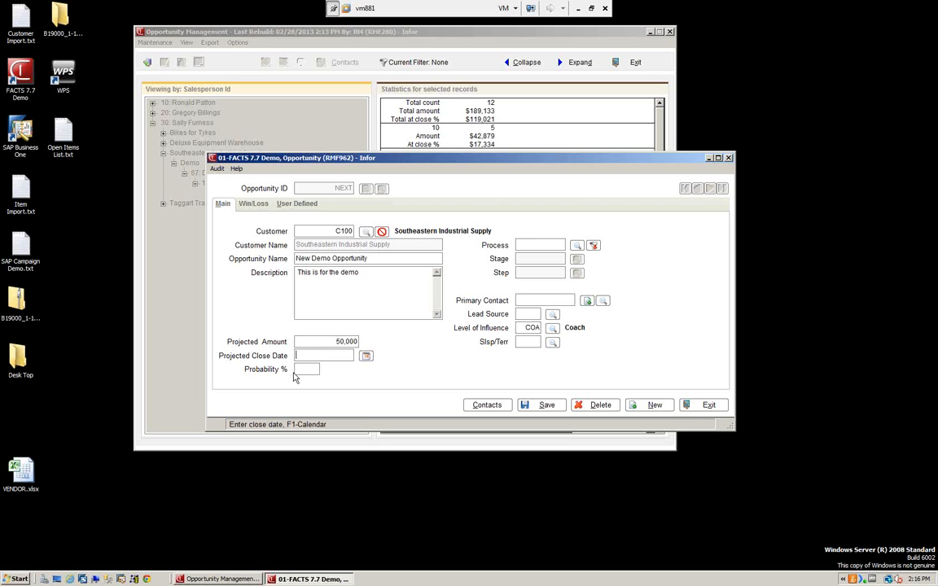
pyautogui.press('Tab')
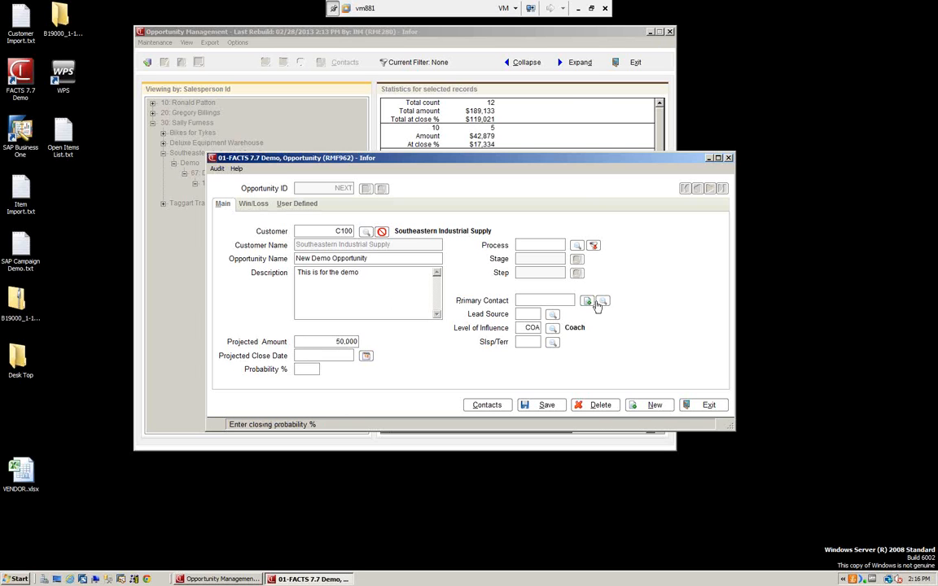
# Assign the CREDIT (Credit & Collections) process to the new opportunity.
pyautogui.click(593, 245)
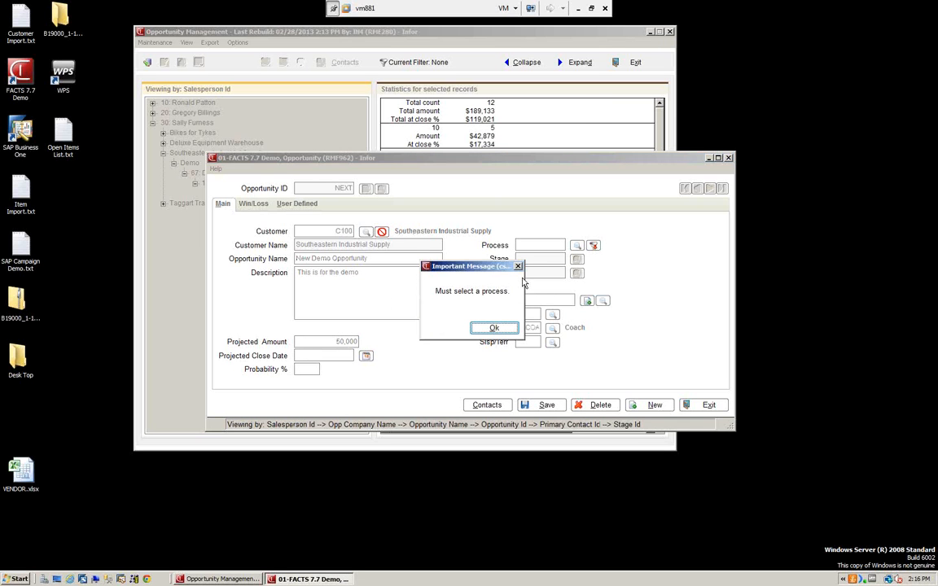
pyautogui.click(495, 328)
pyautogui.click(576, 245)
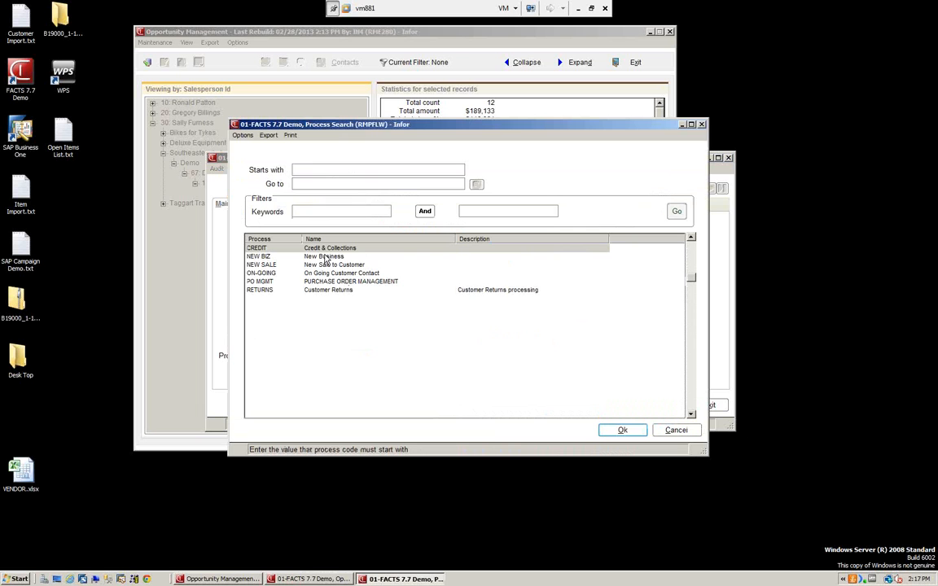
pyautogui.click(622, 430)
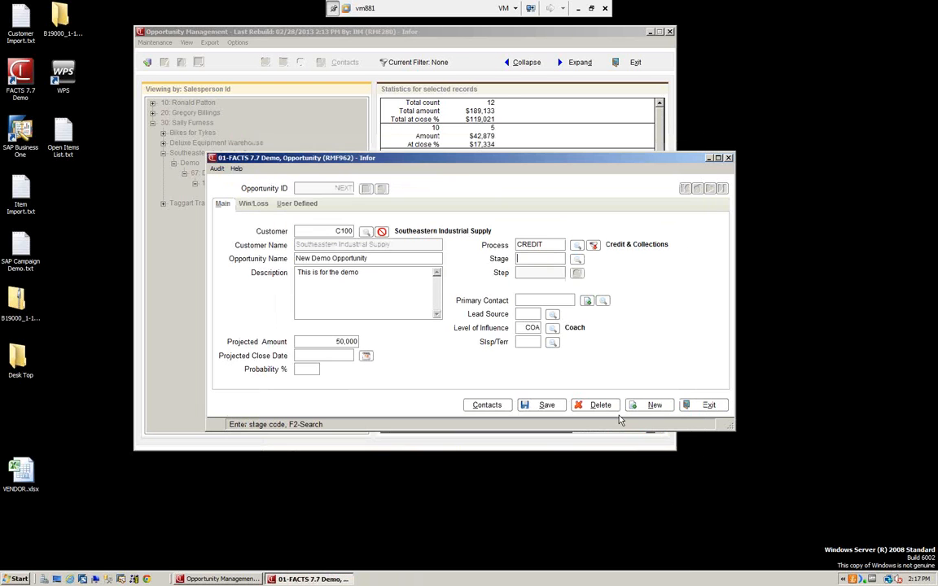
# Set the opportunity's stage to PAST DUE and its step to FIRST CALL.
pyautogui.click(577, 261)
pyautogui.press('Down')
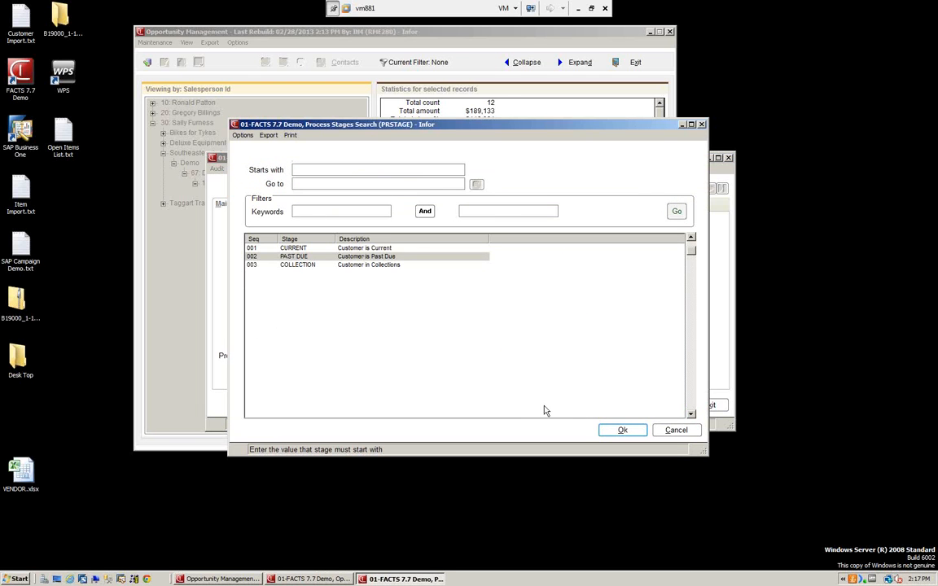
pyautogui.click(622, 430)
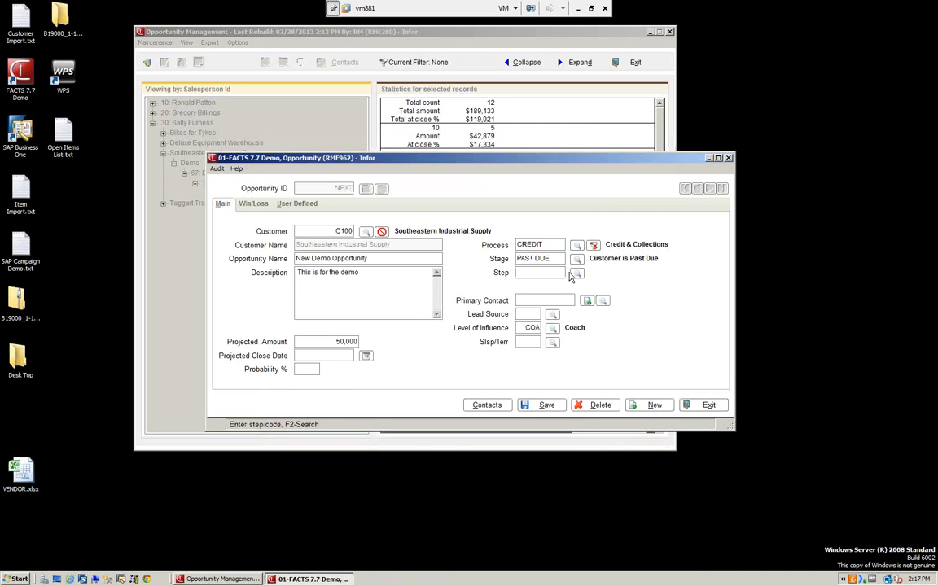
pyautogui.click(573, 274)
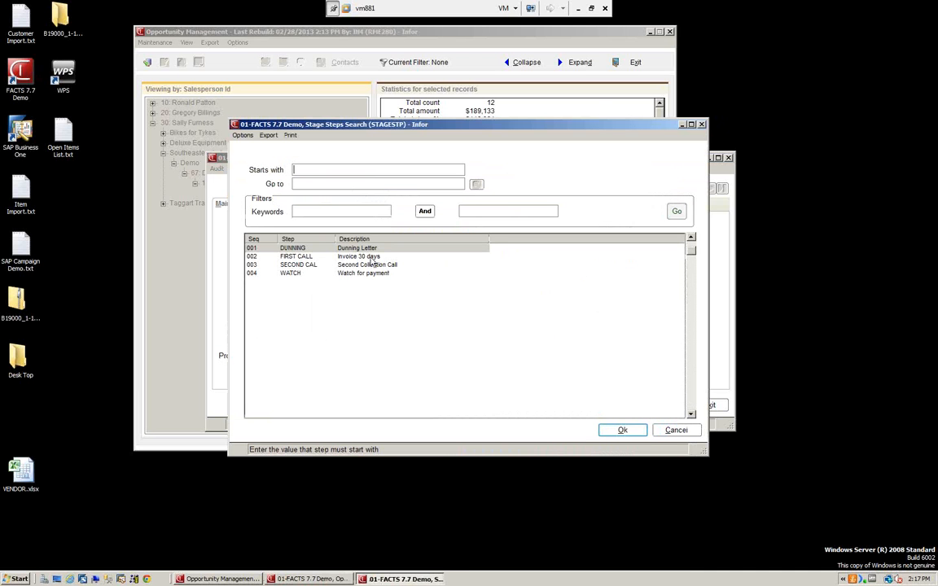
pyautogui.click(372, 257)
pyautogui.click(622, 430)
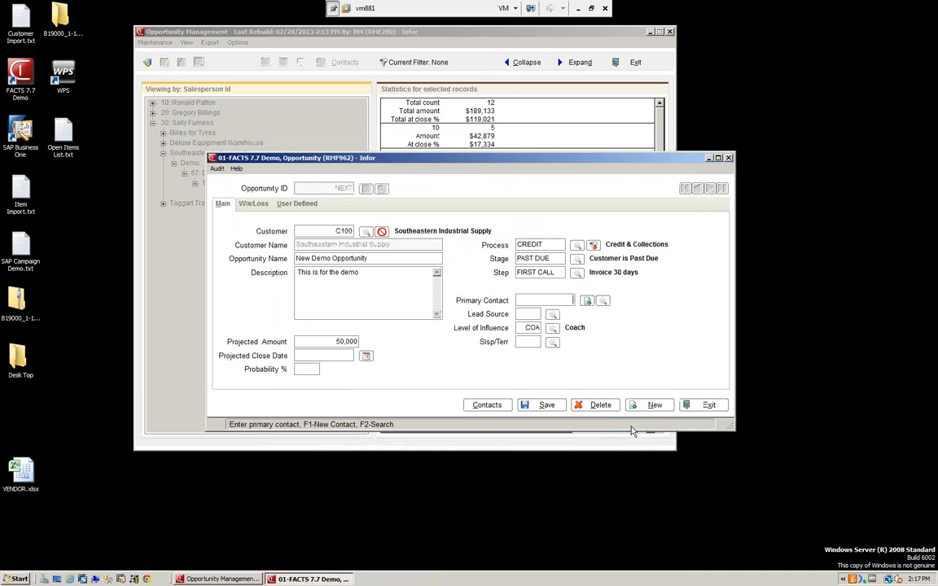
# Choose Southeastern Industrial Supply's existing contact as the primary contact and assign salesperson 30 to the opportunity.
pyautogui.click(587, 301)
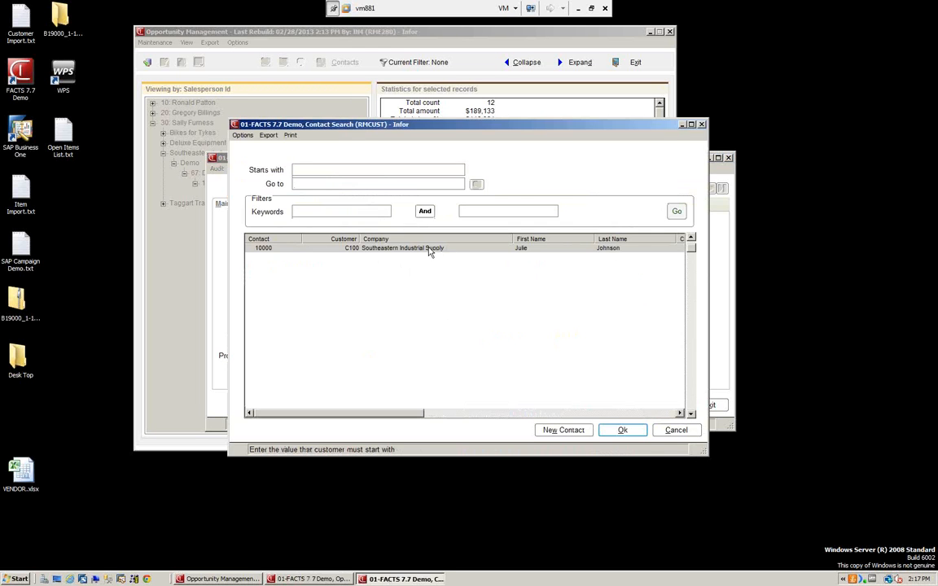
pyautogui.doubleClick(429, 248)
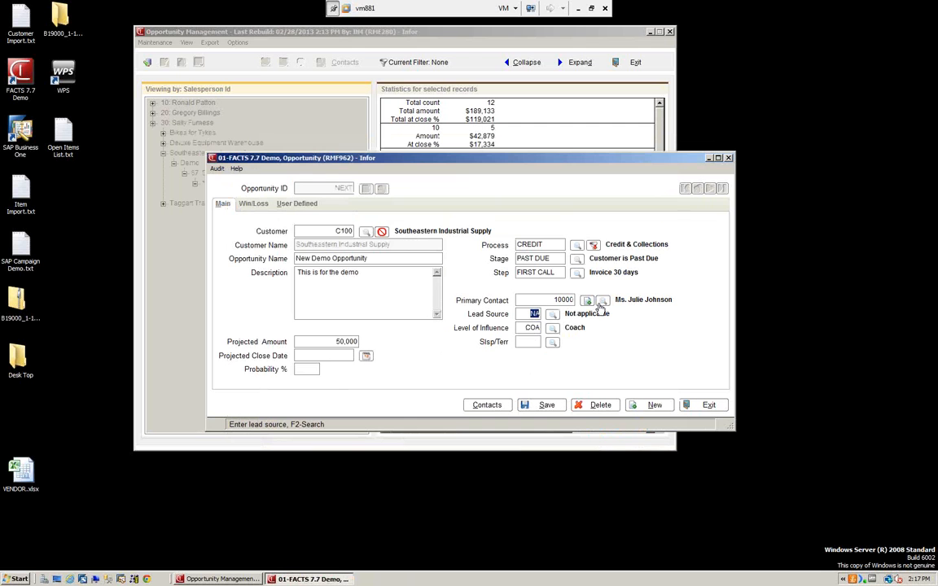
pyautogui.click(552, 342)
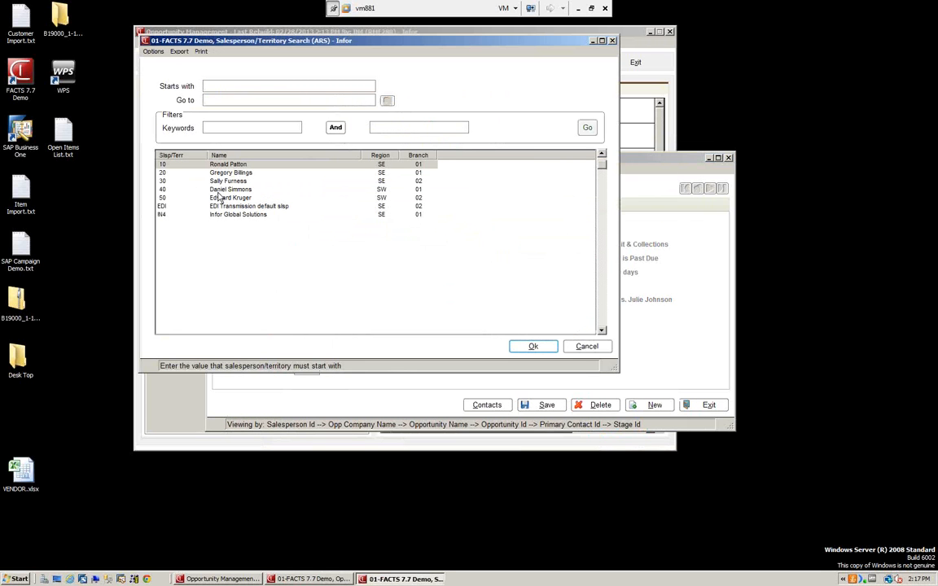
pyautogui.click(204, 180)
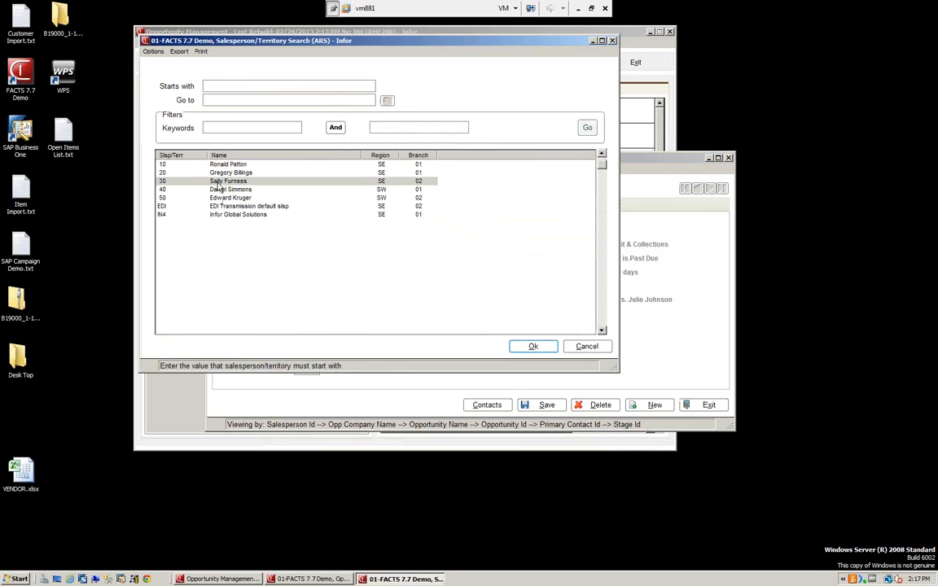
pyautogui.click(534, 346)
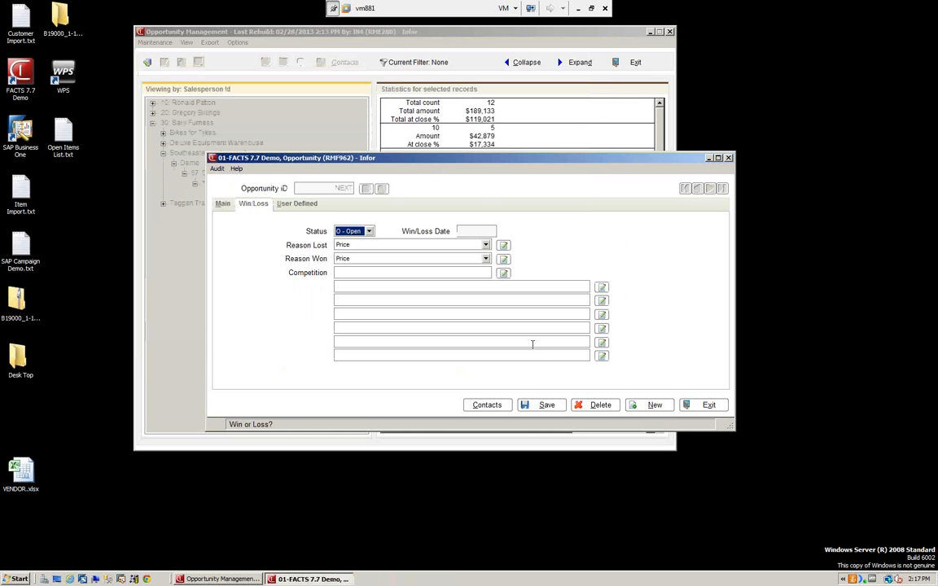
# Review the win/loss status choices, leaving the opportunity at O - Open, and look over its contact list.
pyautogui.click(369, 232)
pyautogui.click(380, 235)
pyautogui.click(369, 232)
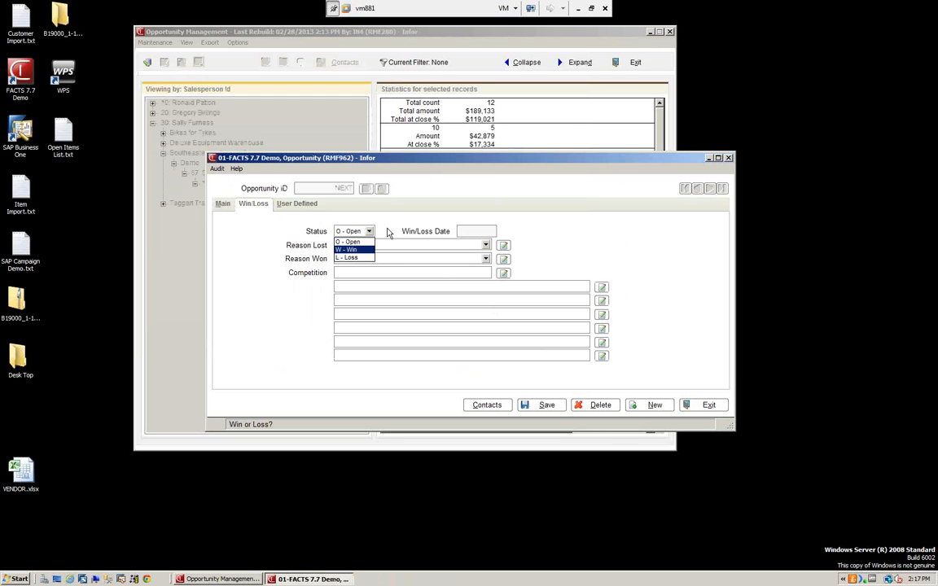
pyautogui.click(371, 242)
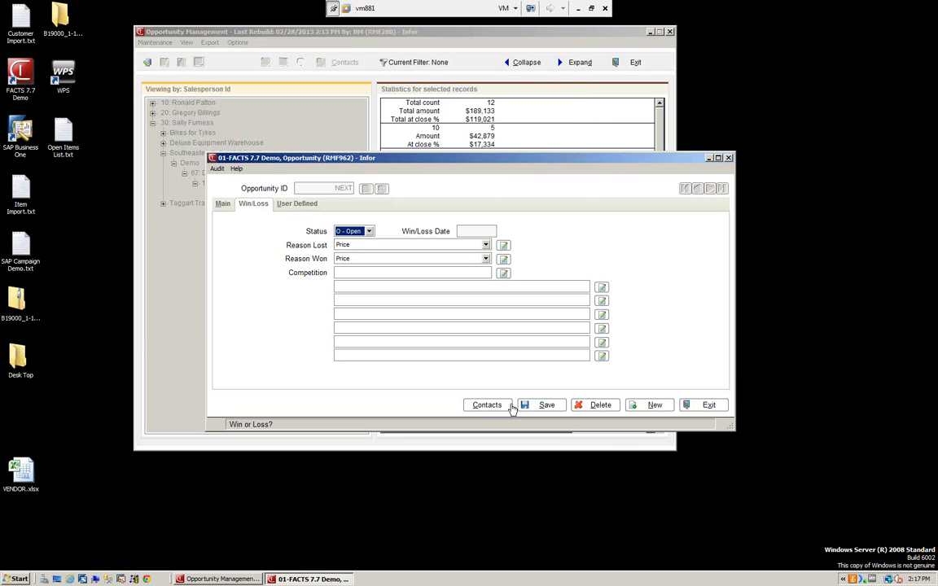
pyautogui.click(486, 405)
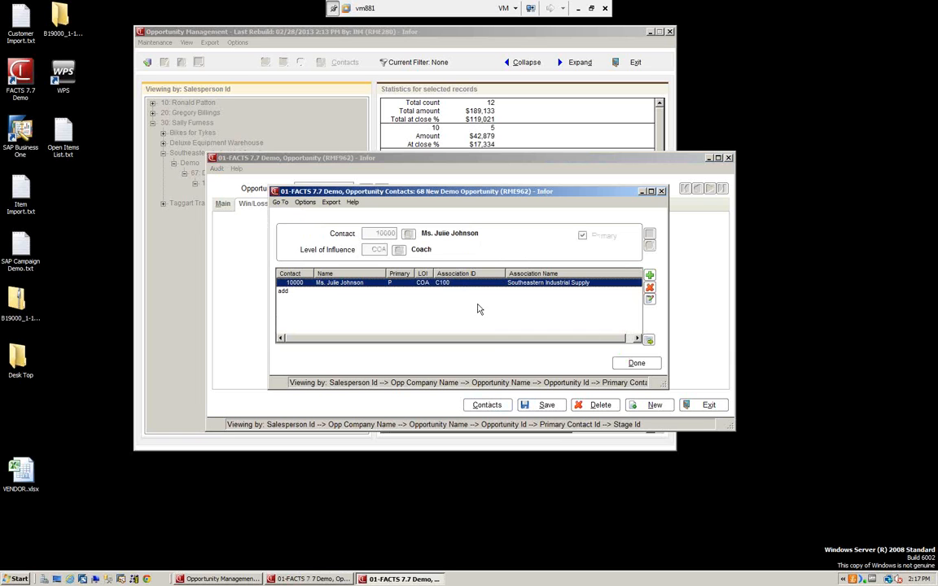
pyautogui.click(637, 362)
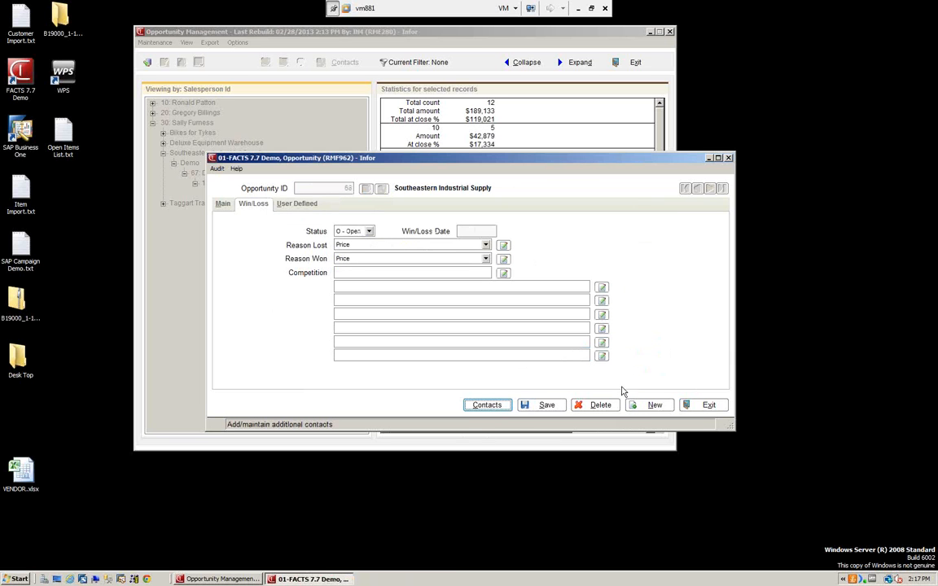
# Set the projected close date to 06/15/2013 and the probability to 50%, and save the opportunity, keeping the original contact in its list.
pyautogui.click(548, 405)
pyautogui.click(489, 328)
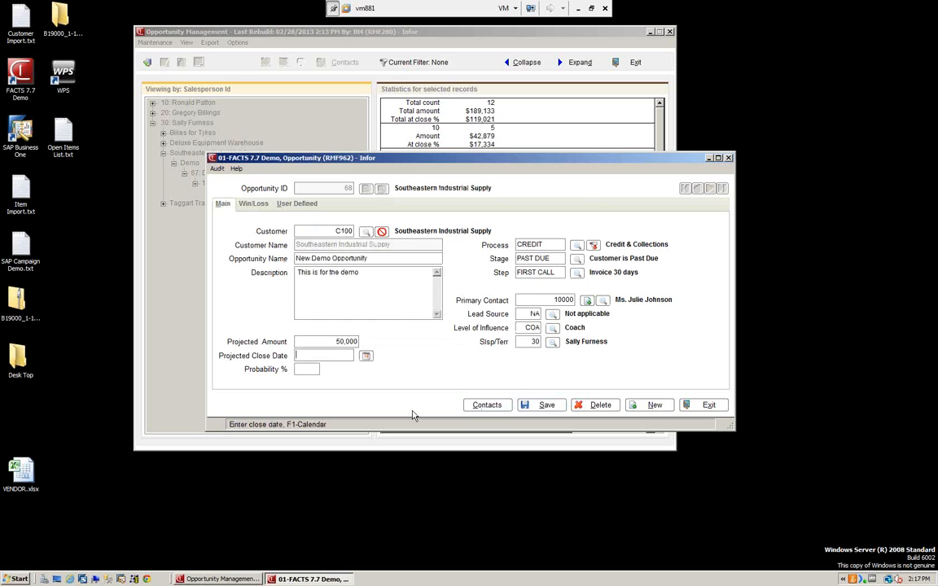
pyautogui.write('06/15')
pyautogui.press('Tab')
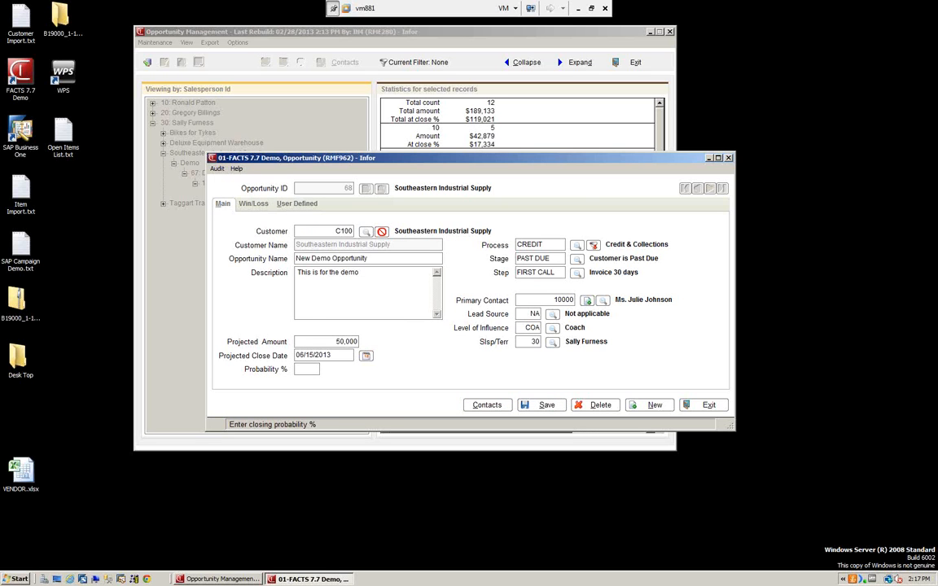
pyautogui.write('50')
pyautogui.press('Tab')
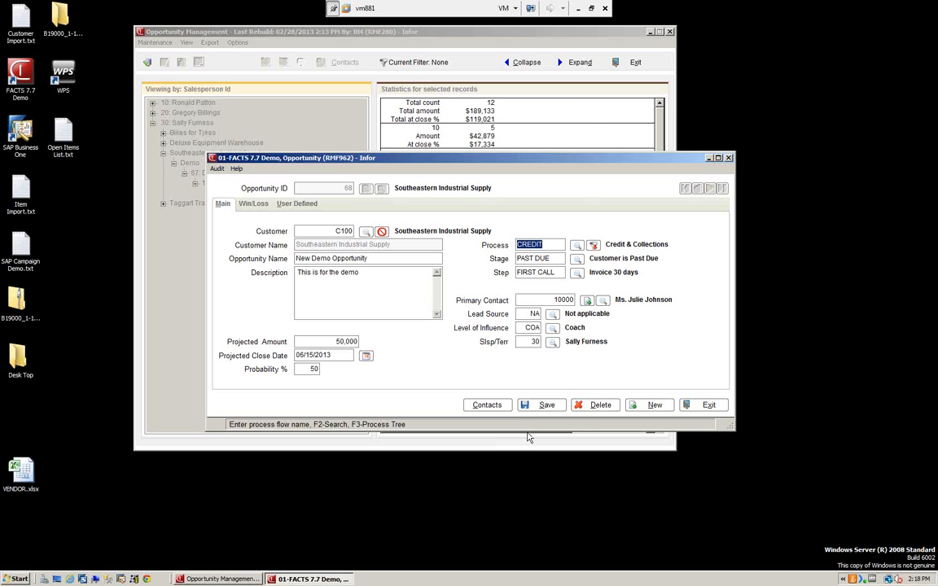
pyautogui.click(537, 405)
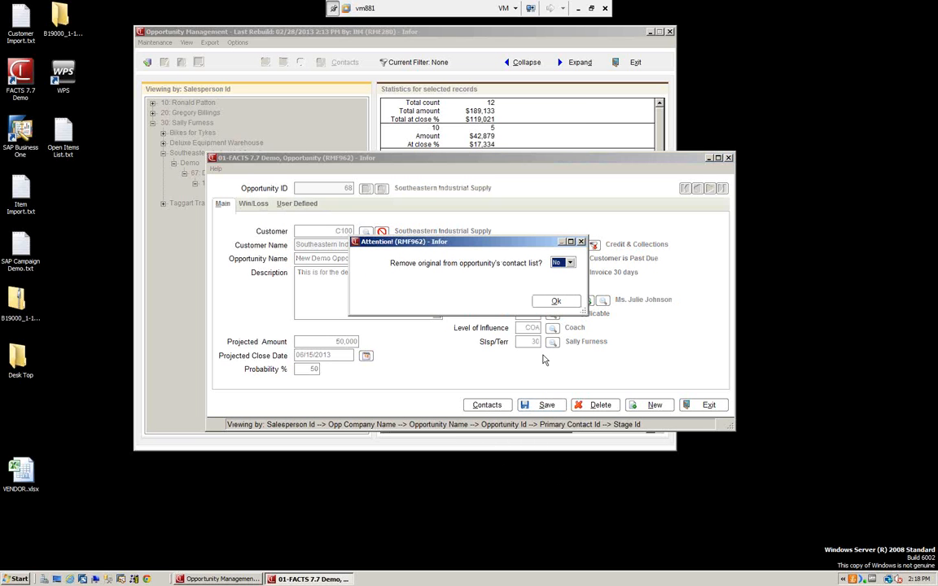
pyautogui.click(555, 302)
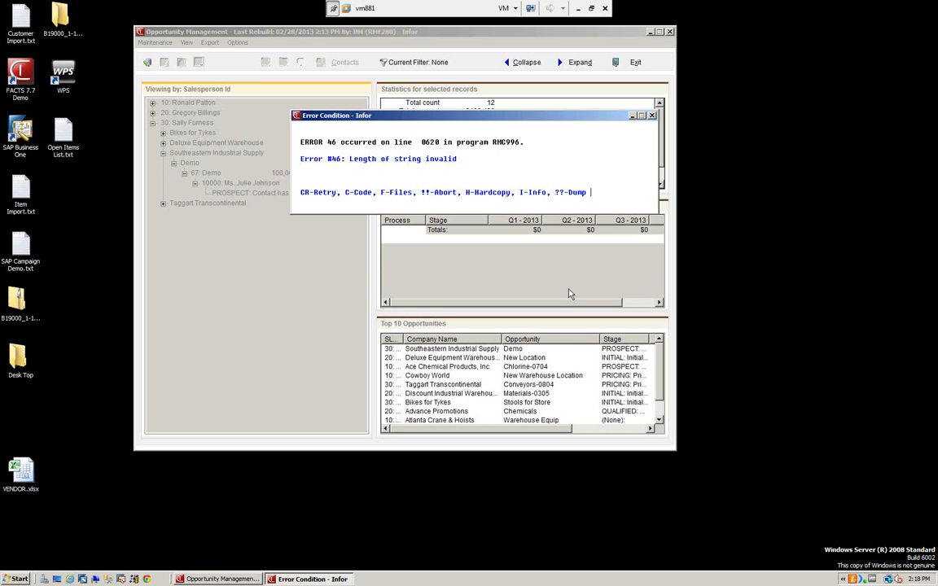
# Abort the program from the error condition and reopen the Opportunity Manager.
pyautogui.press('Return')
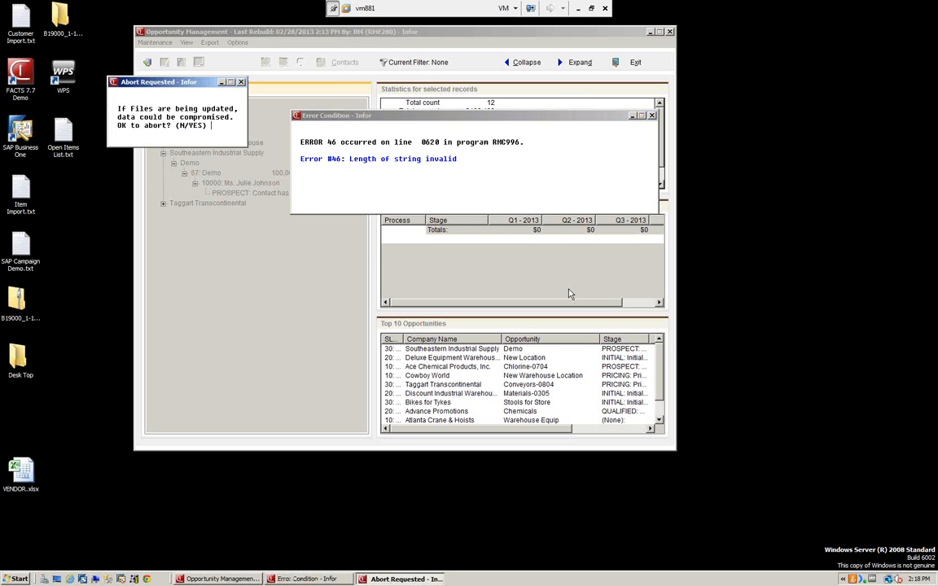
pyautogui.press('Return')
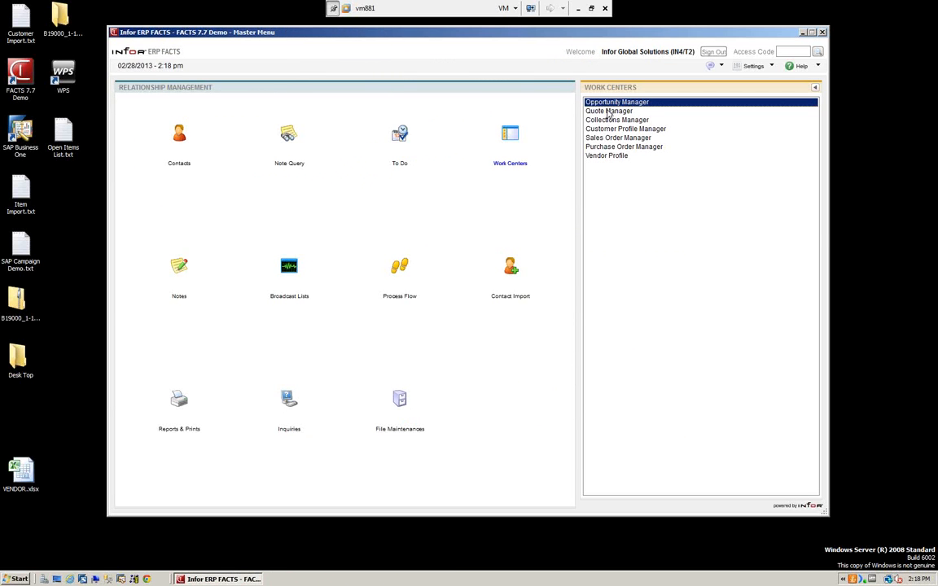
pyautogui.doubleClick(603, 105)
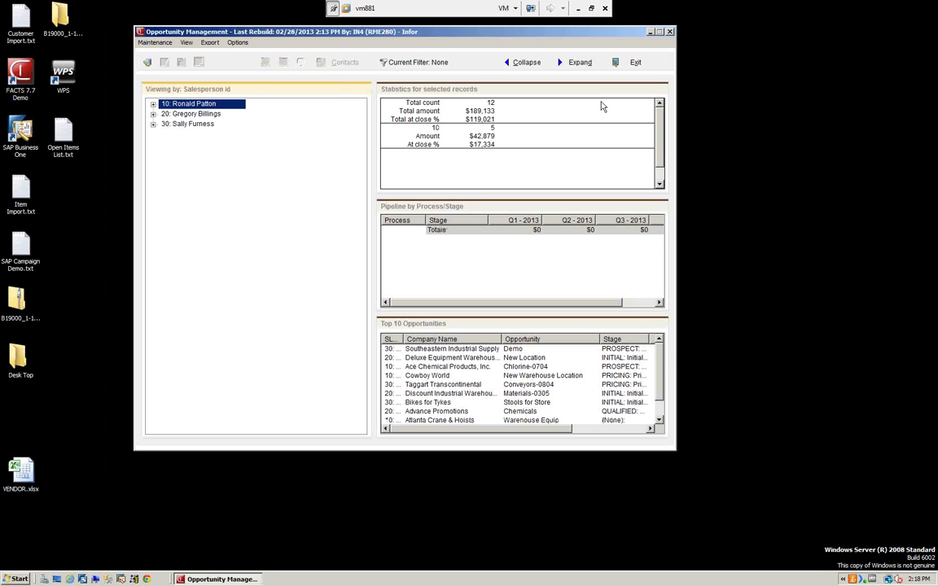
# Expand salesperson 30's Southeastern Industrial Supply opportunities to check for the new entry, and exit the Opportunity Manager.
pyautogui.click(153, 124)
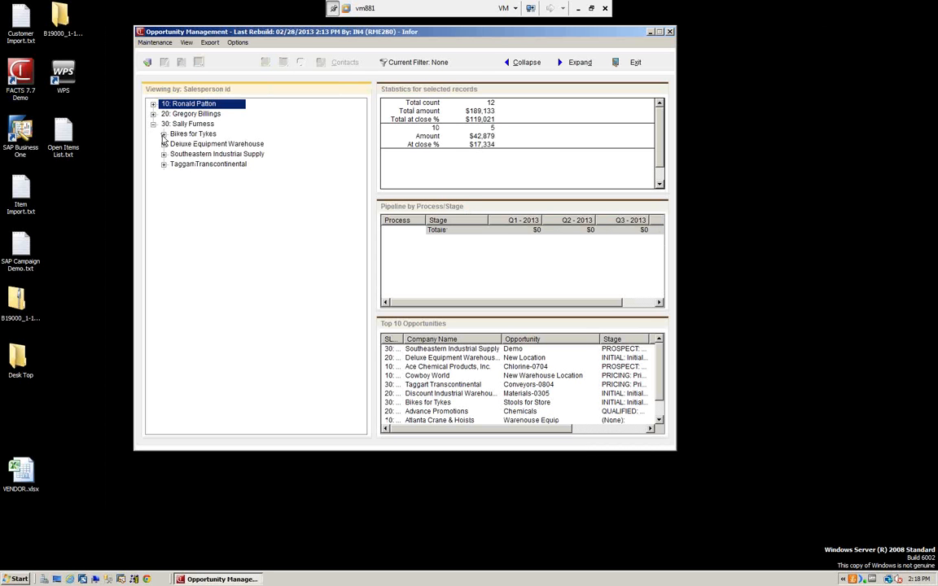
pyautogui.click(164, 154)
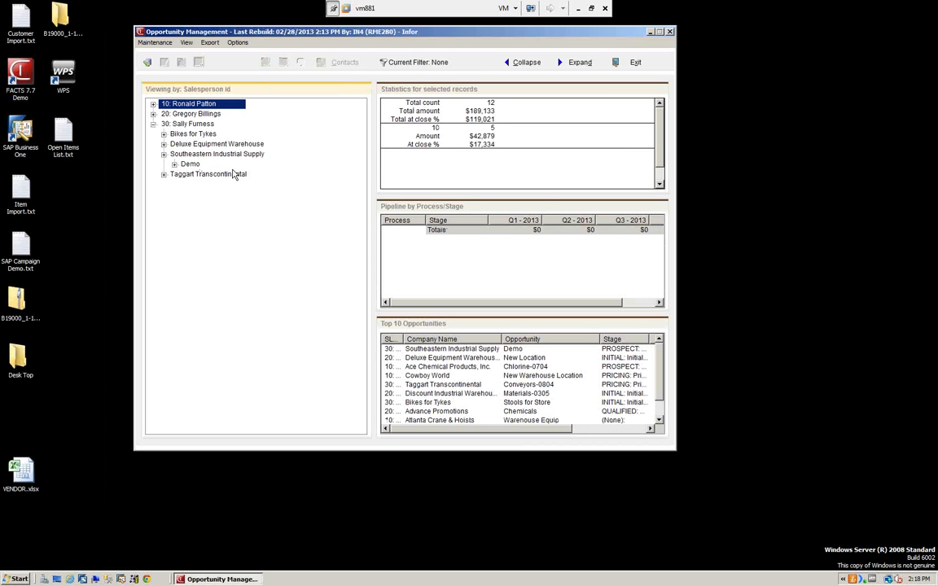
pyautogui.click(173, 163)
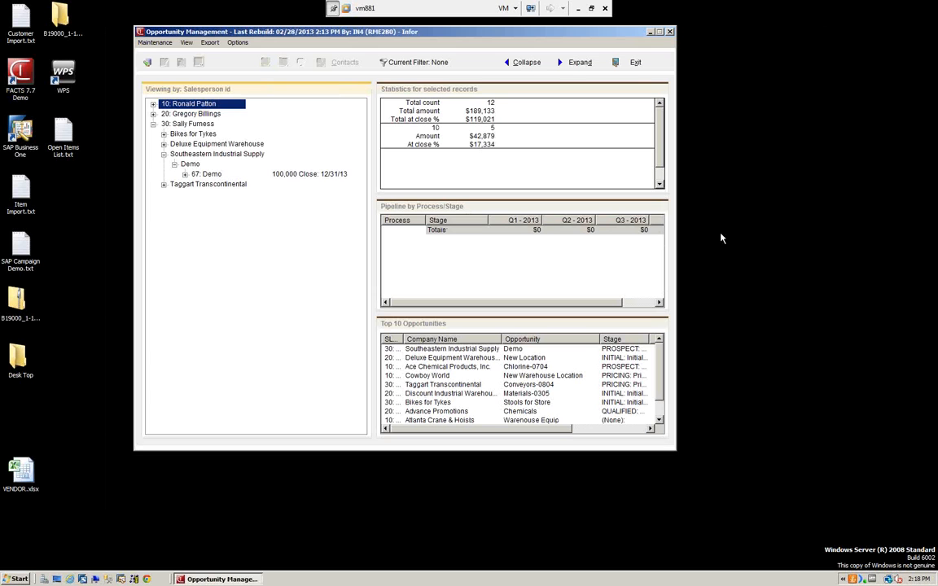
pyautogui.click(632, 64)
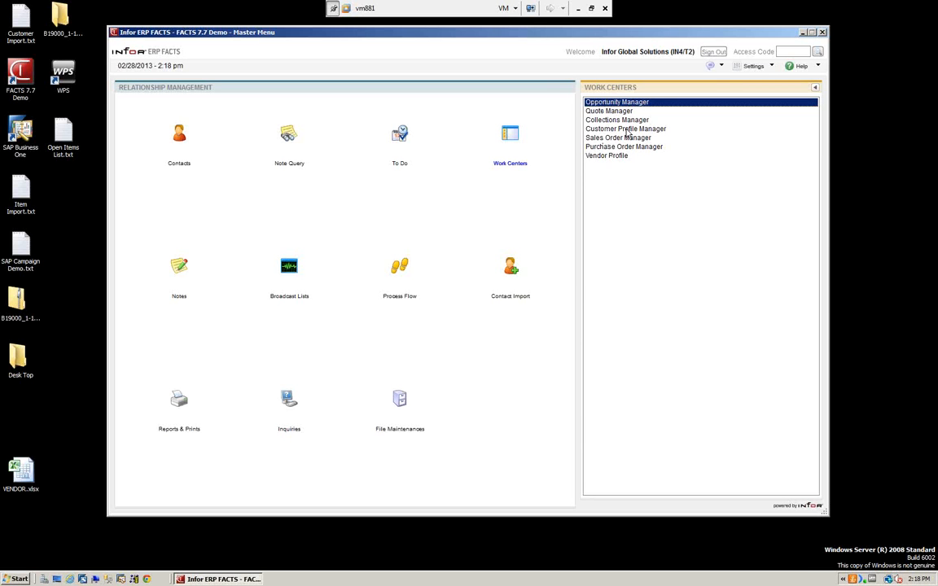
# Open the Collections Manager and view the customer aging for Central Georgia Materials Co.
pyautogui.click(607, 120)
pyautogui.doubleClick(607, 121)
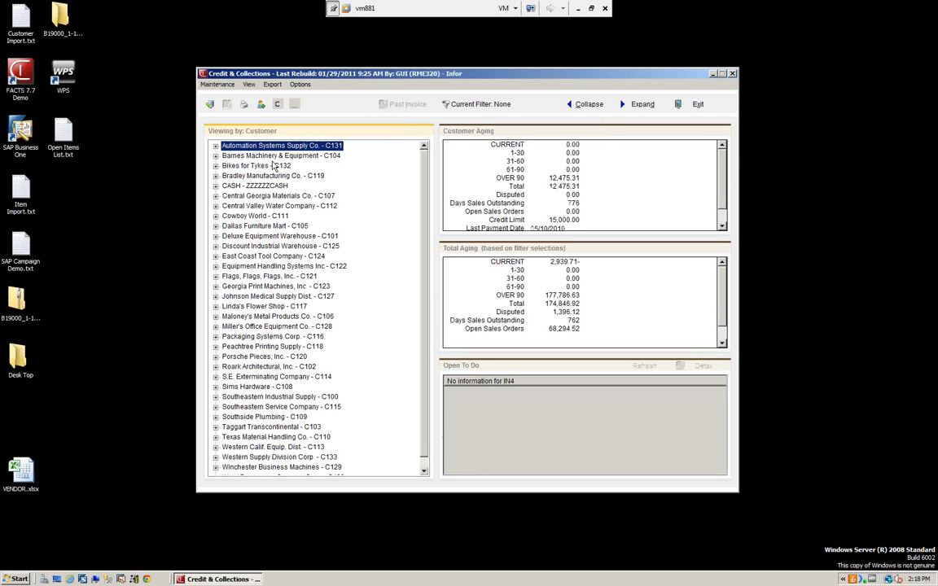
pyautogui.click(248, 186)
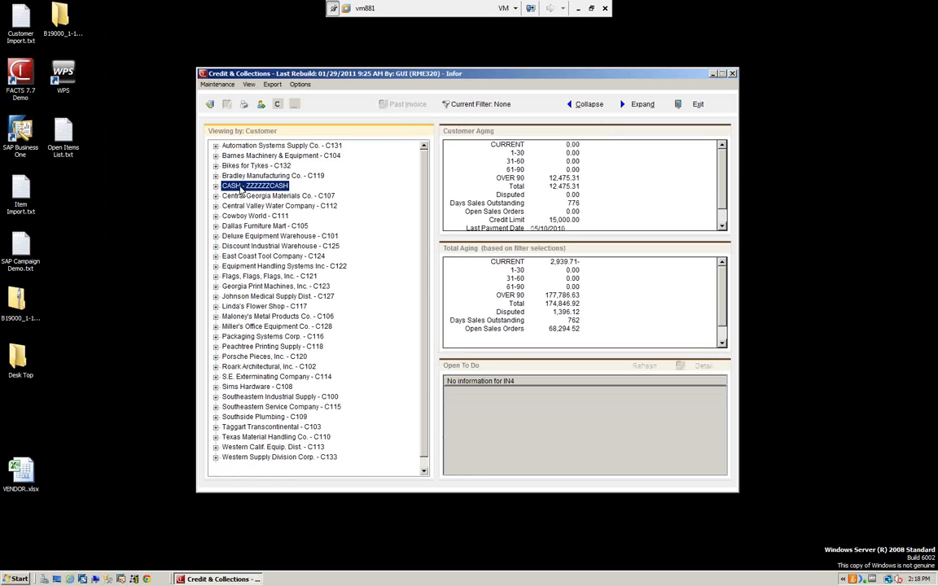
pyautogui.click(270, 196)
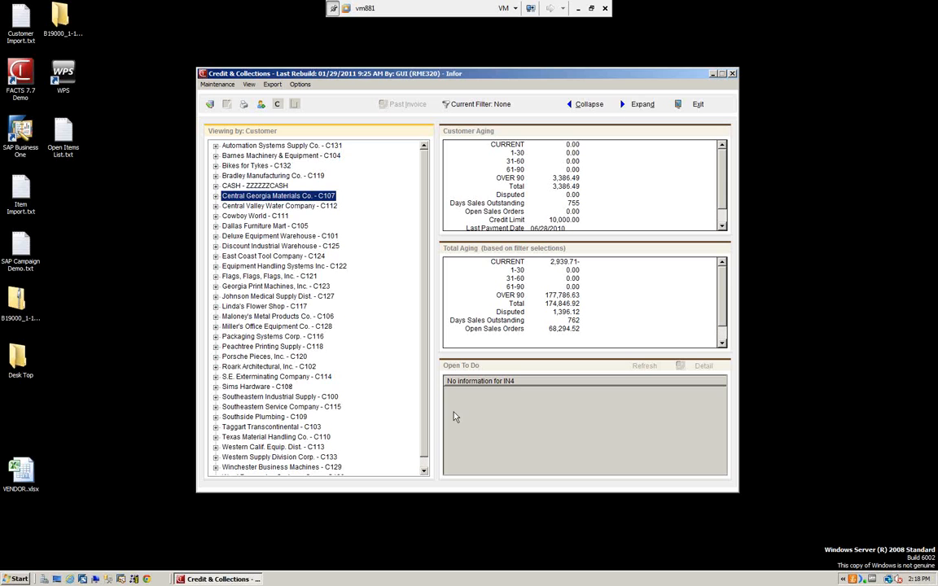
# Expand Discount Industrial Warehouse to view its invoices, exit the Collections Manager and close the list of work centers.
pyautogui.click(215, 226)
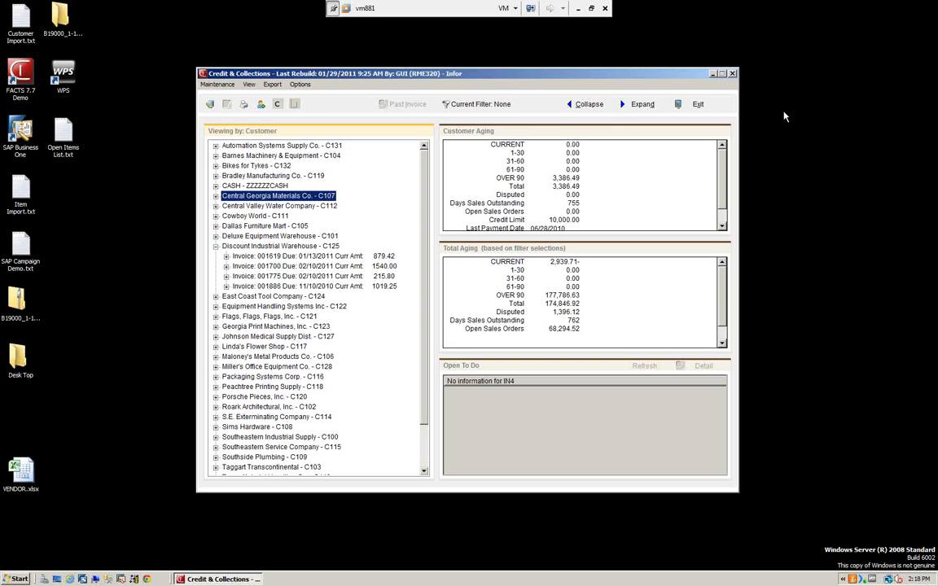
pyautogui.click(698, 104)
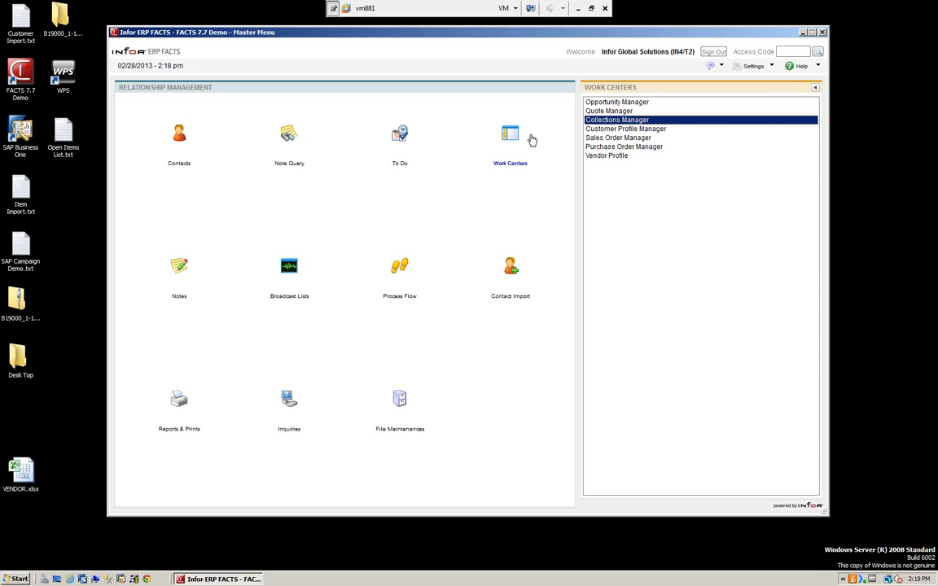
pyautogui.click(815, 90)
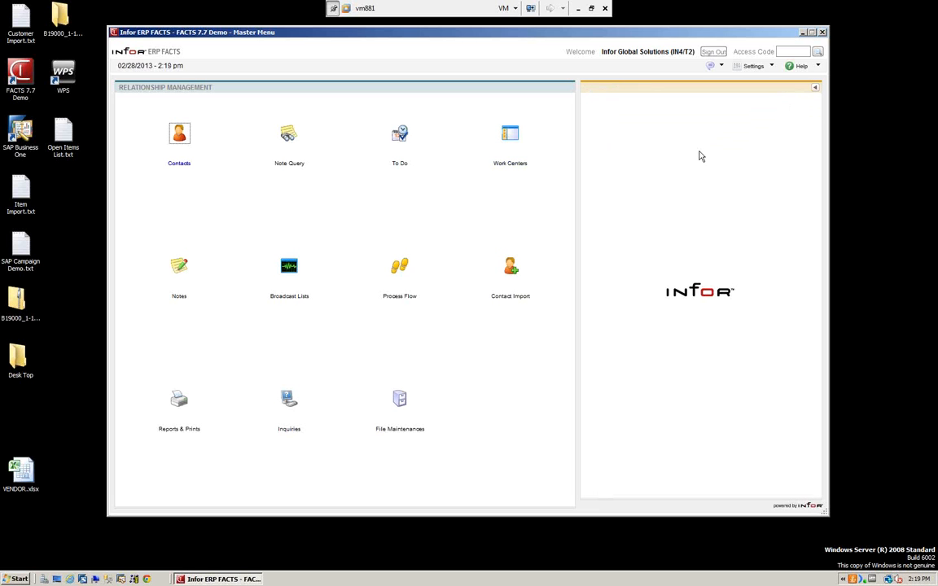